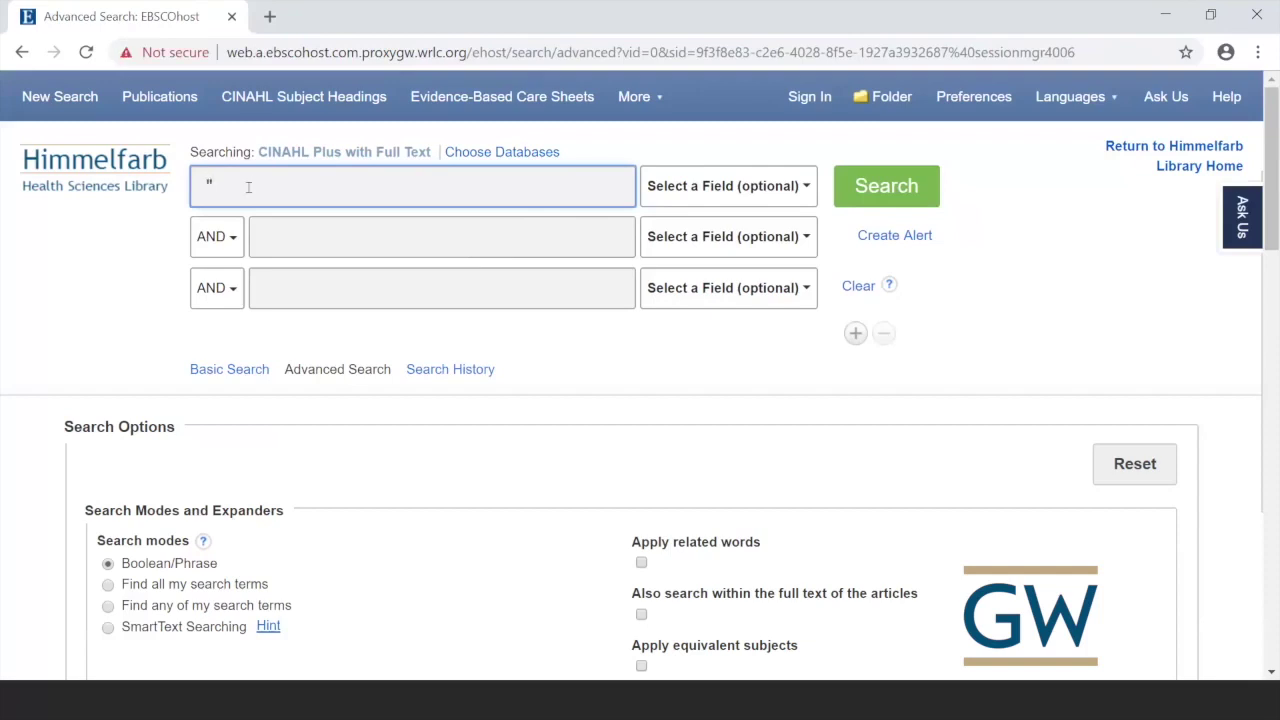
- Enter the truncated phrase "nursing intervention*" in quotation marks as the first search term
{"action": "type", "text": "nur"}
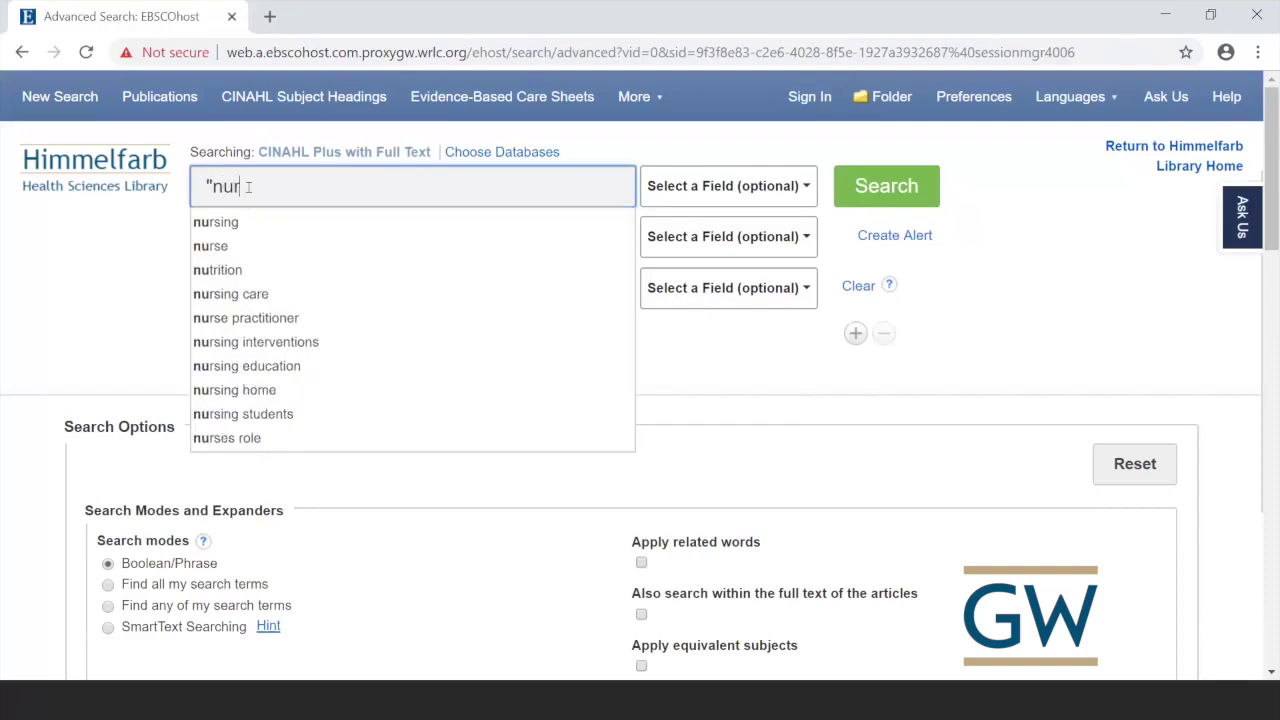
{"action": "type", "text": "sing"}
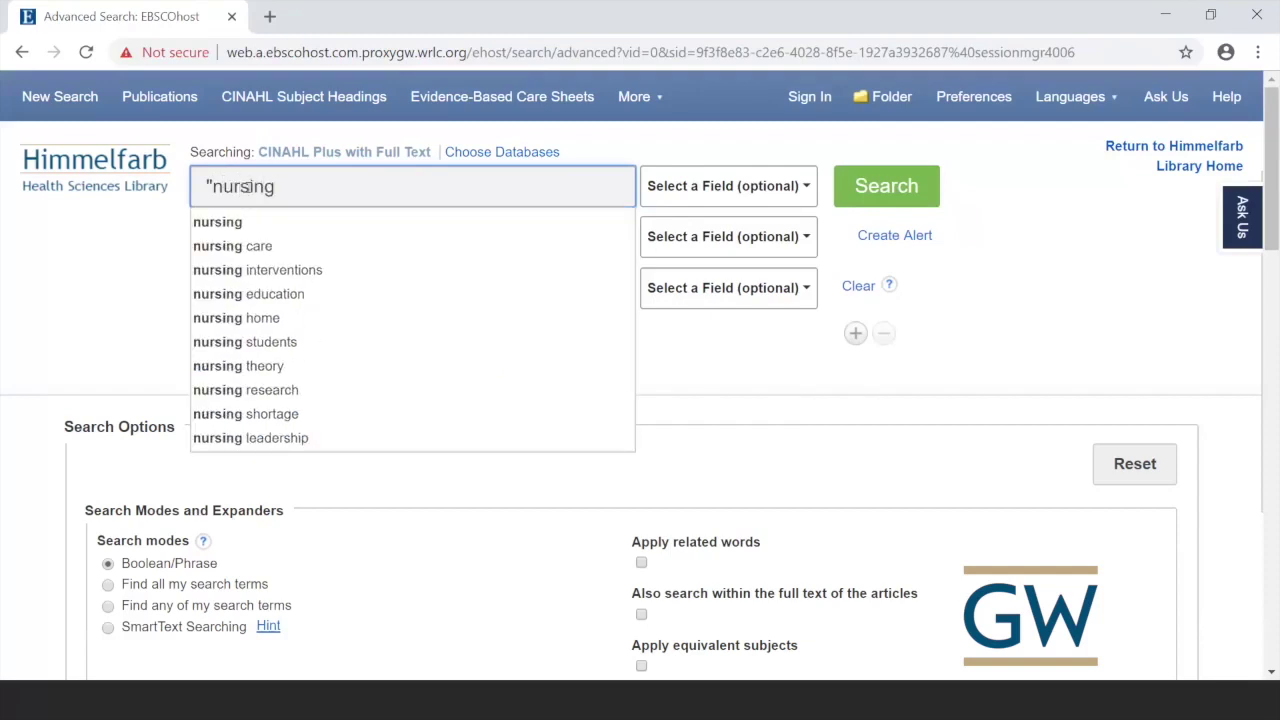
{"action": "type", "text": " invention"}
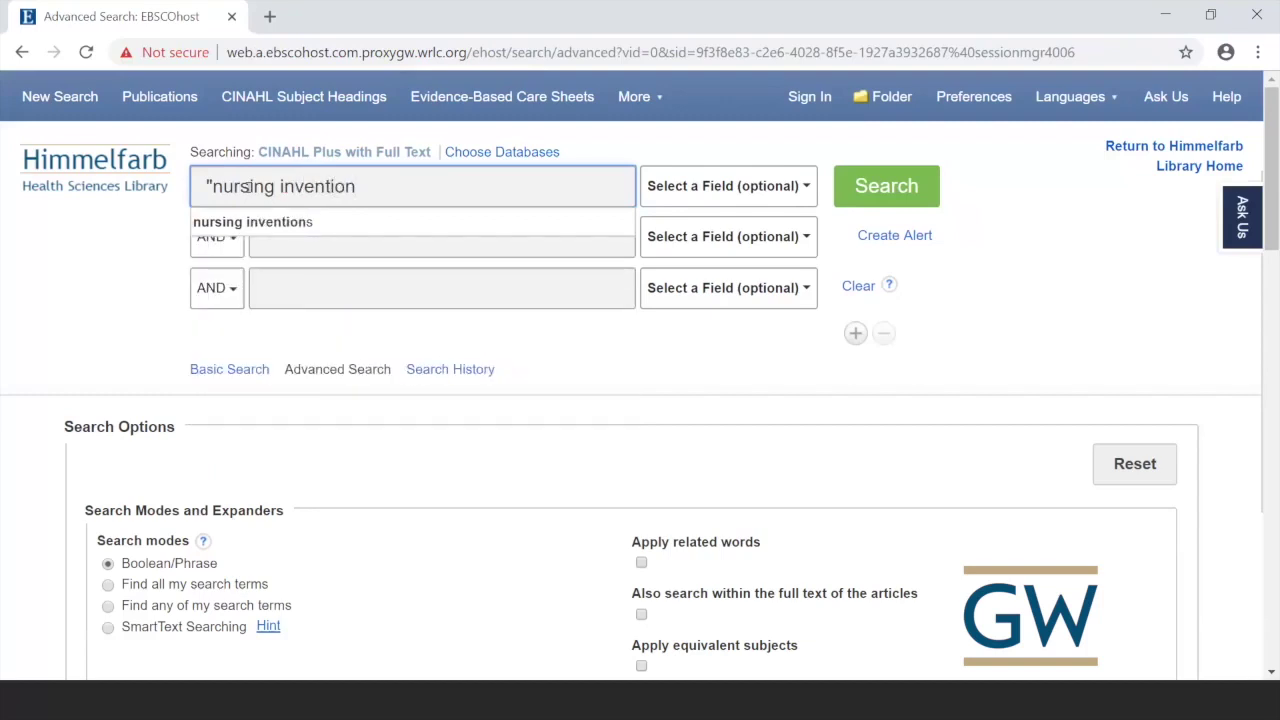
{"action": "key", "text": "BackSpace"}
{"action": "key", "text": "BackSpace"}
{"action": "key", "text": "BackSpace"}
{"action": "key", "text": "BackSpace"}
{"action": "key", "text": "BackSpace"}
{"action": "key", "text": "BackSpace"}
{"action": "key", "text": "BackSpace"}
{"action": "key", "text": "BackSpace"}
{"action": "type", "text": "ntervention"}
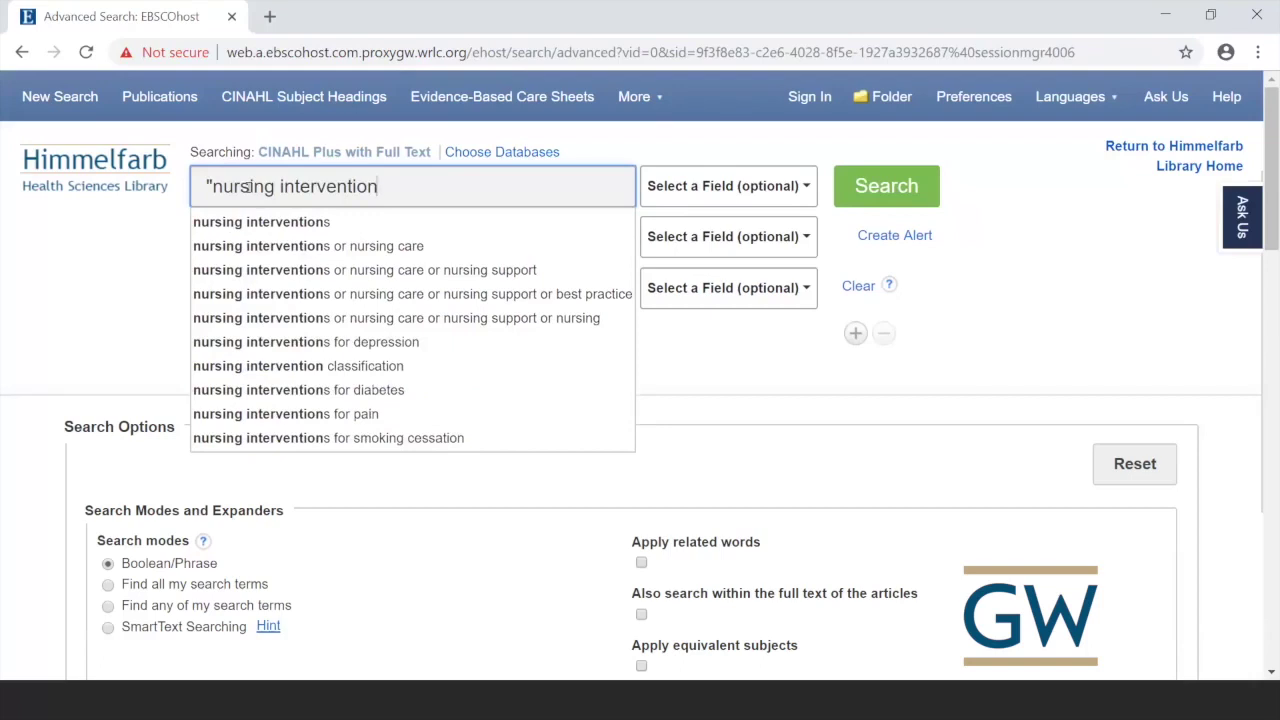
{"action": "type", "text": "*"}
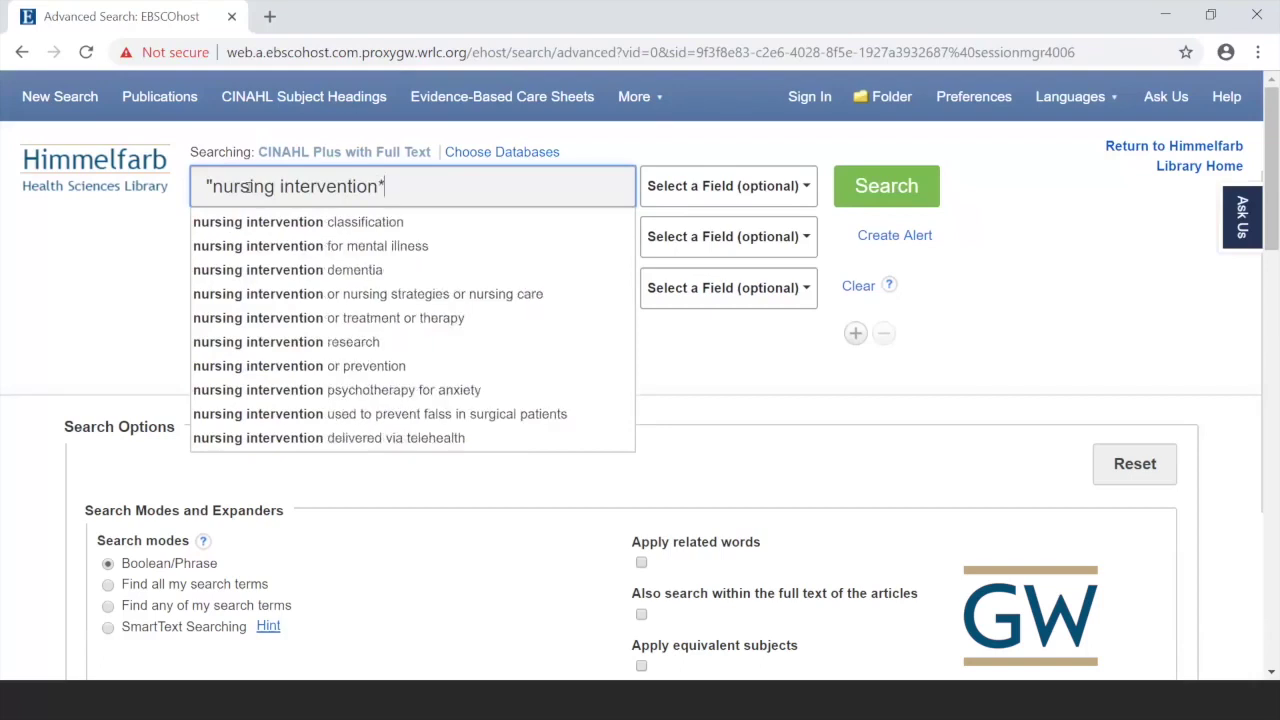
{"action": "left_click", "coordinate": [181, 245]}
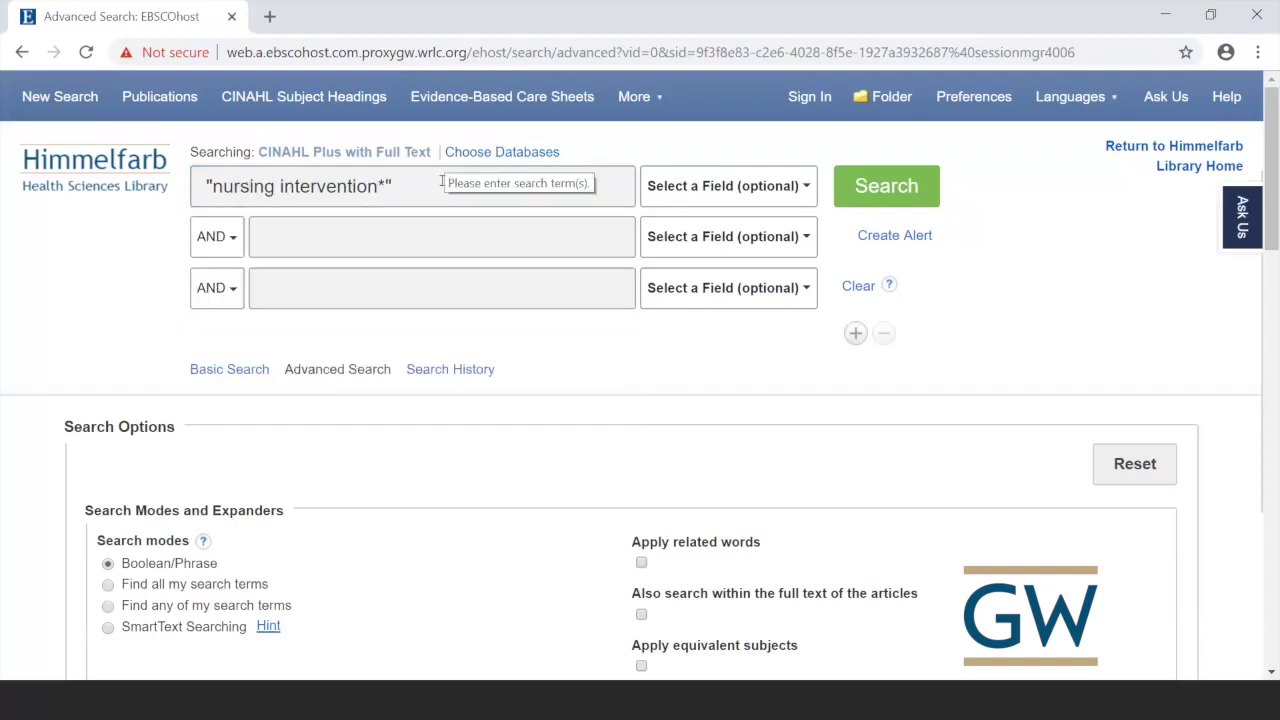
- Extend the first search row with the alternative phrase OR "nursing care"
{"action": "left_click", "coordinate": [480, 173]}
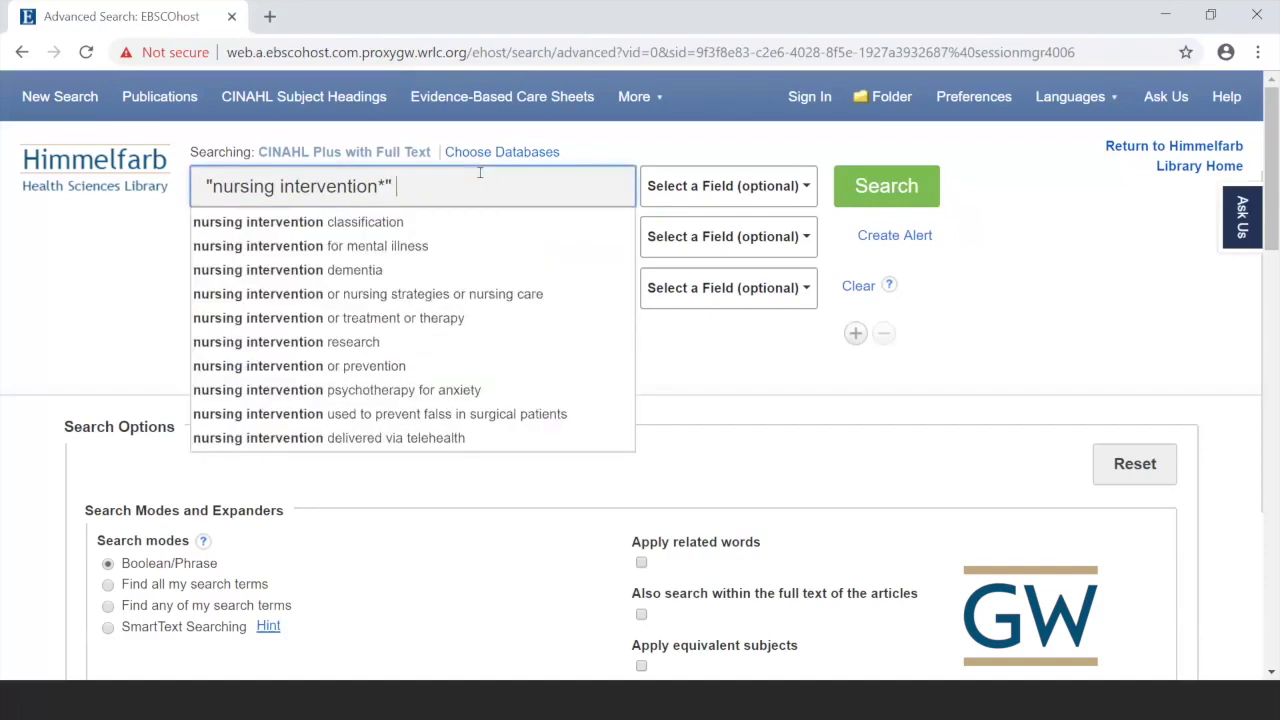
{"action": "type", "text": "OR \"n"}
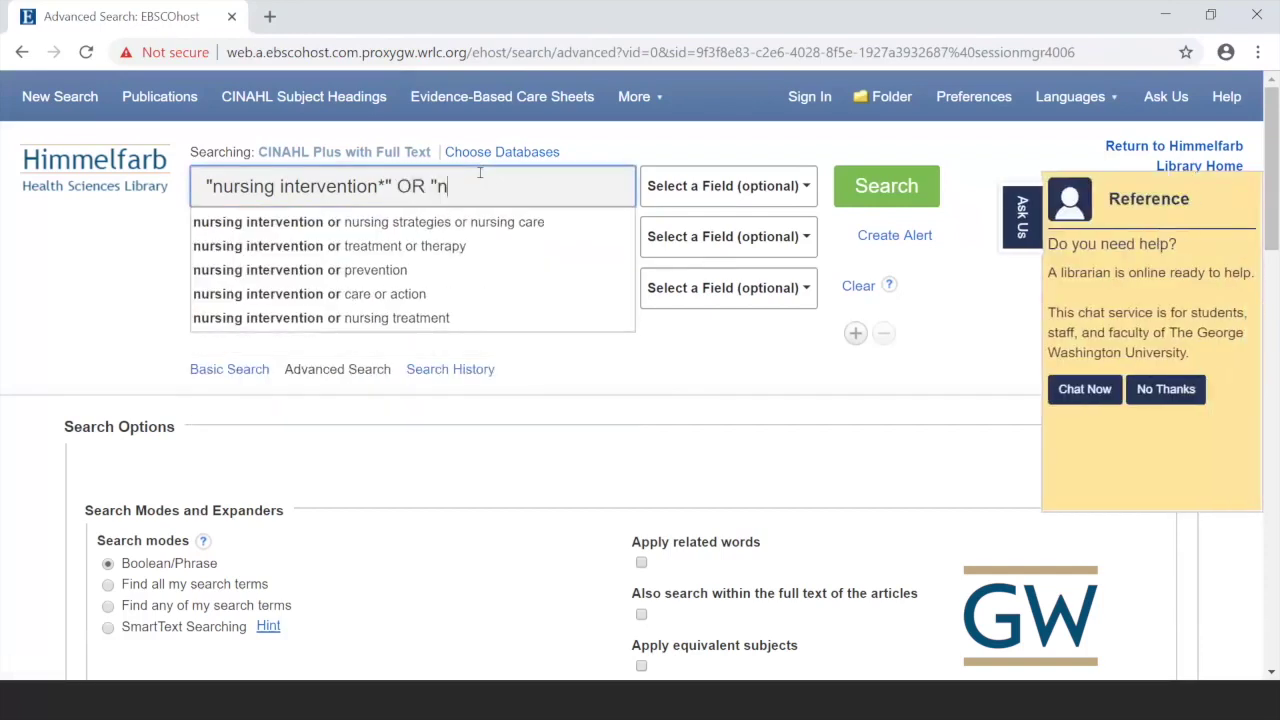
{"action": "type", "text": "ursing care\""}
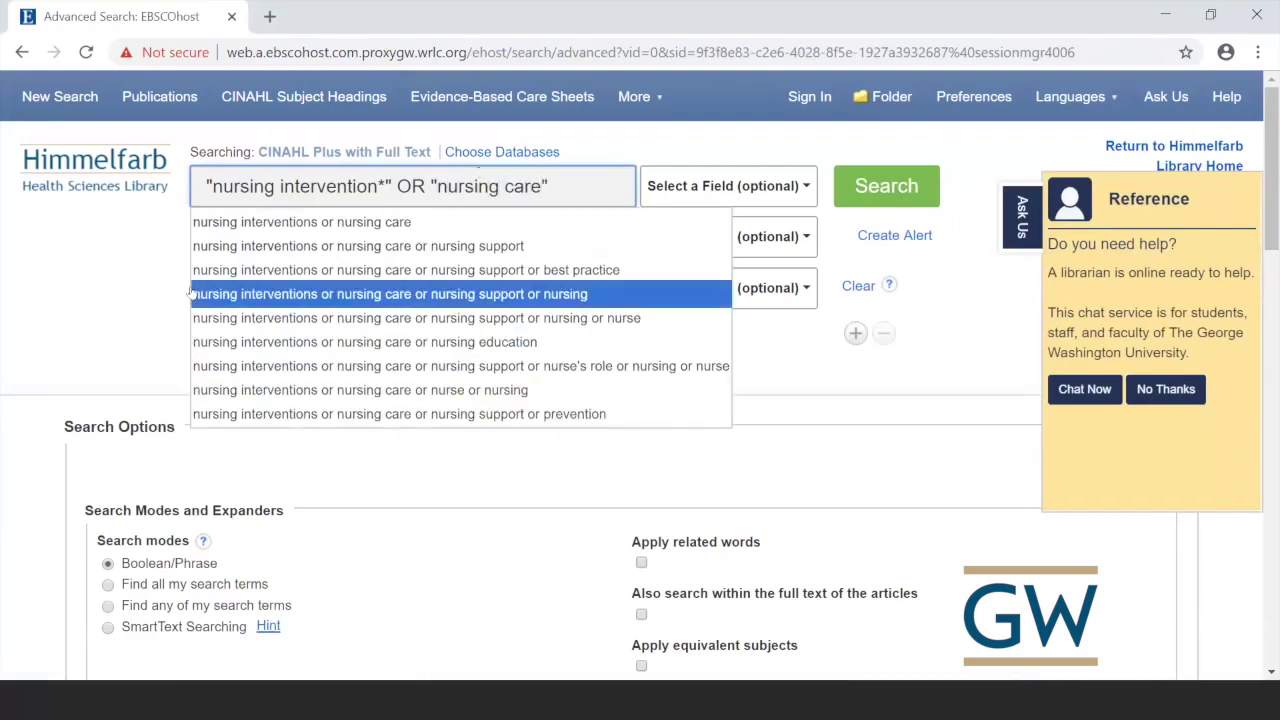
{"action": "left_click", "coordinate": [165, 237]}
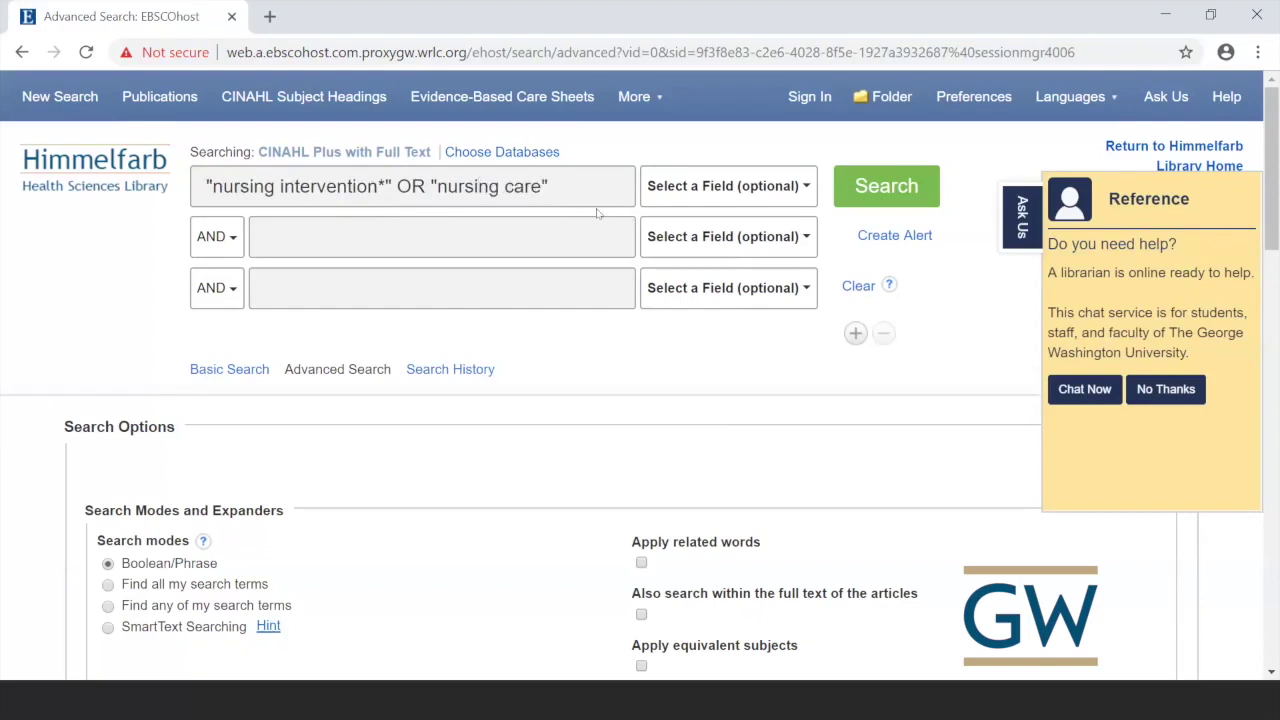
- Fill the second search row with "pressure ulcer*" OR "pressure sore*" OR "bed sore*" OR "pressure injur*"
{"action": "left_click", "coordinate": [322, 238]}
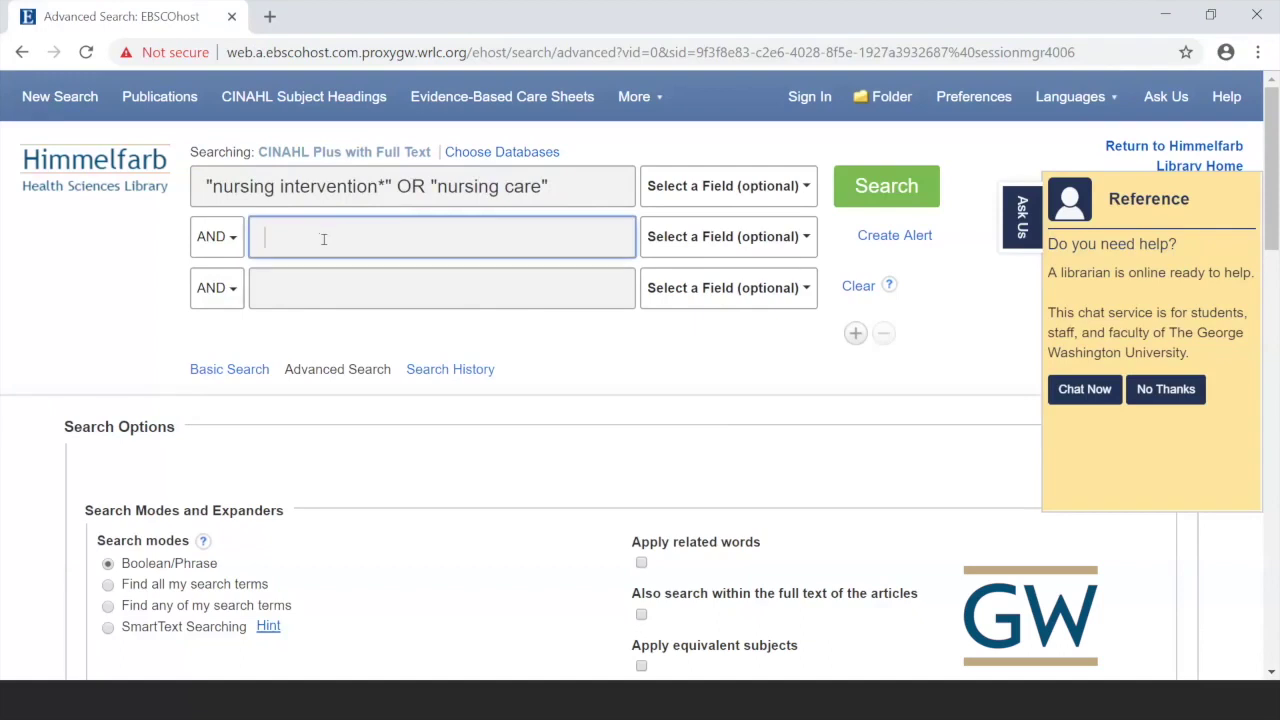
{"action": "type", "text": "\"pre"}
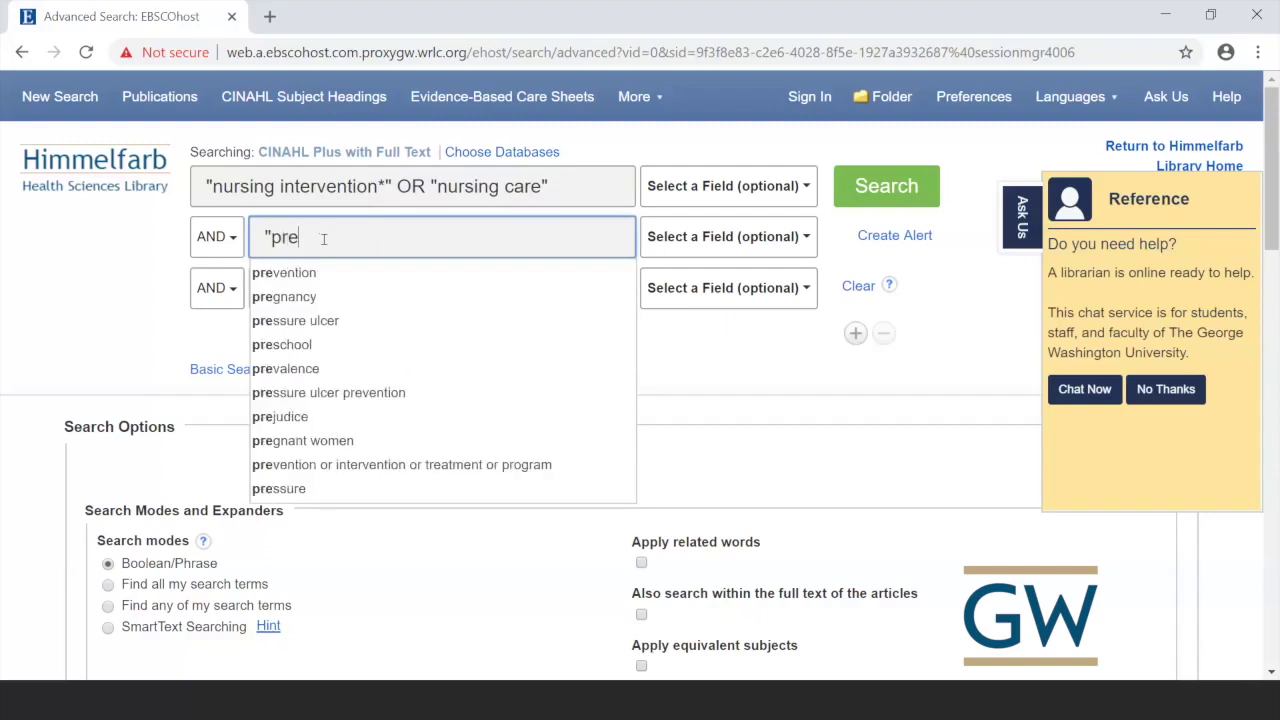
{"action": "type", "text": "ssure ulcer*\" OR "}
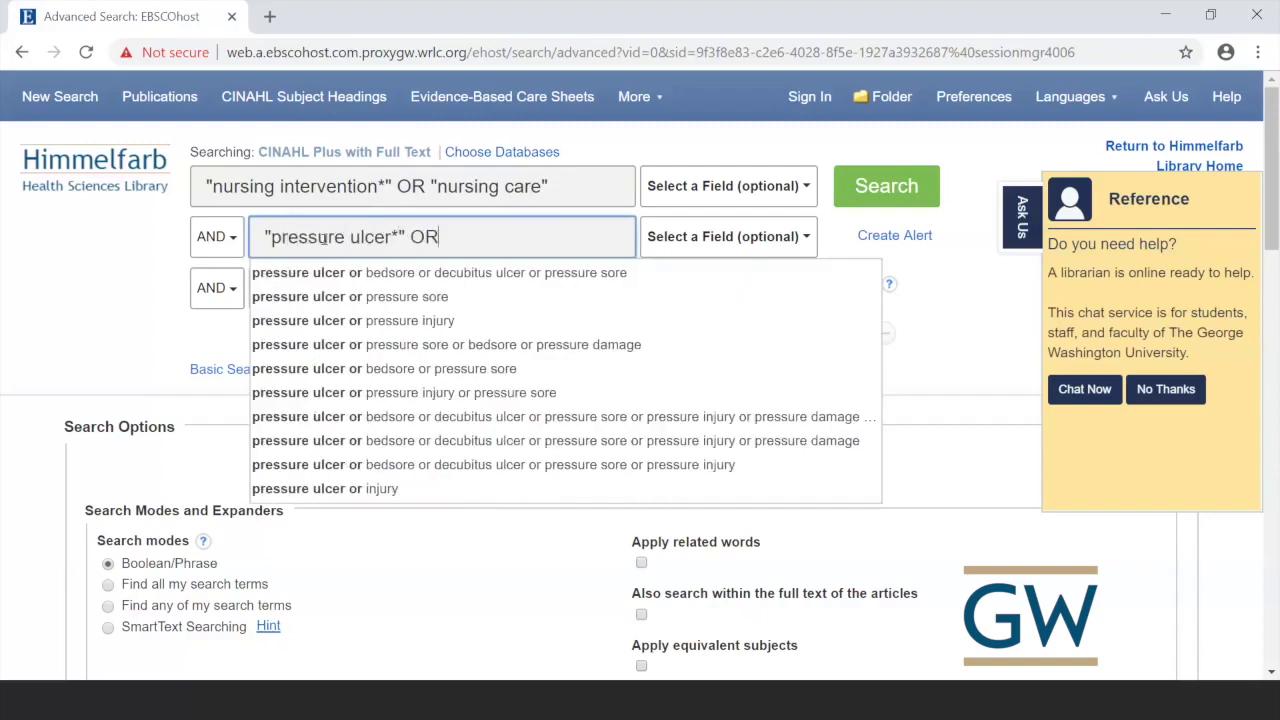
{"action": "type", "text": "\"pressure"}
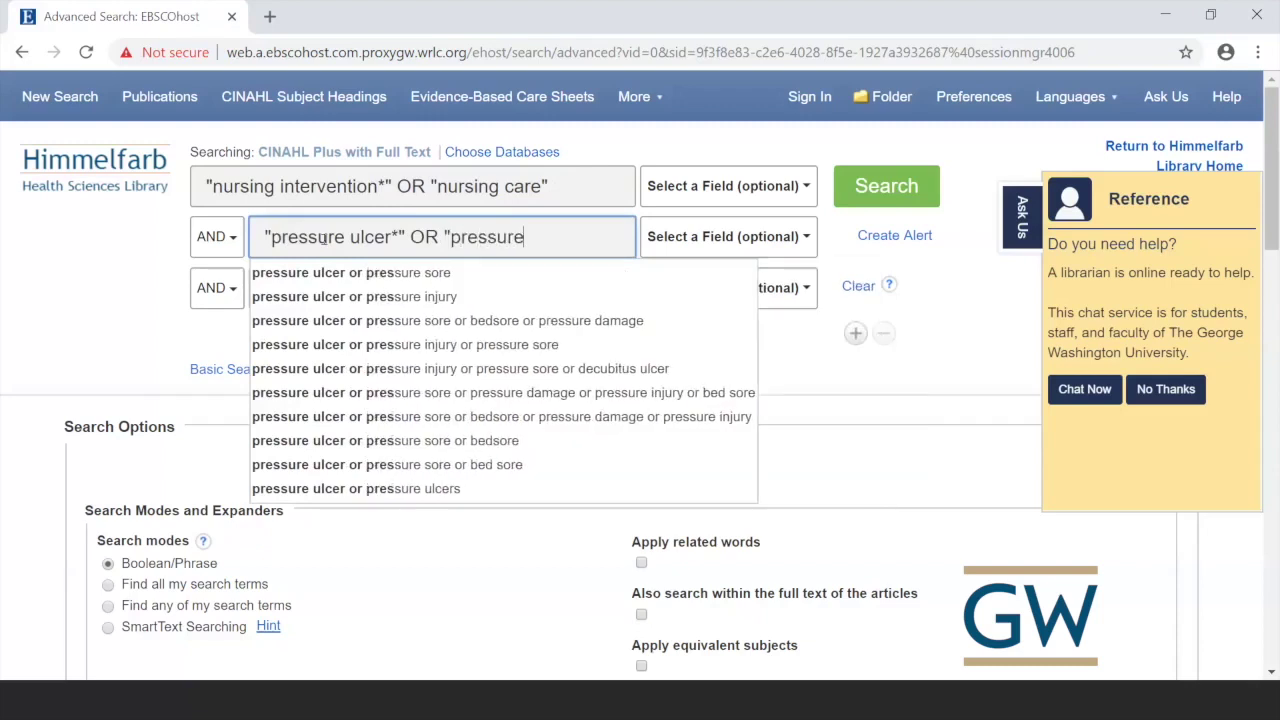
{"action": "type", "text": " sore*\" OR \"bed sore*\" OR \"pressure injur"}
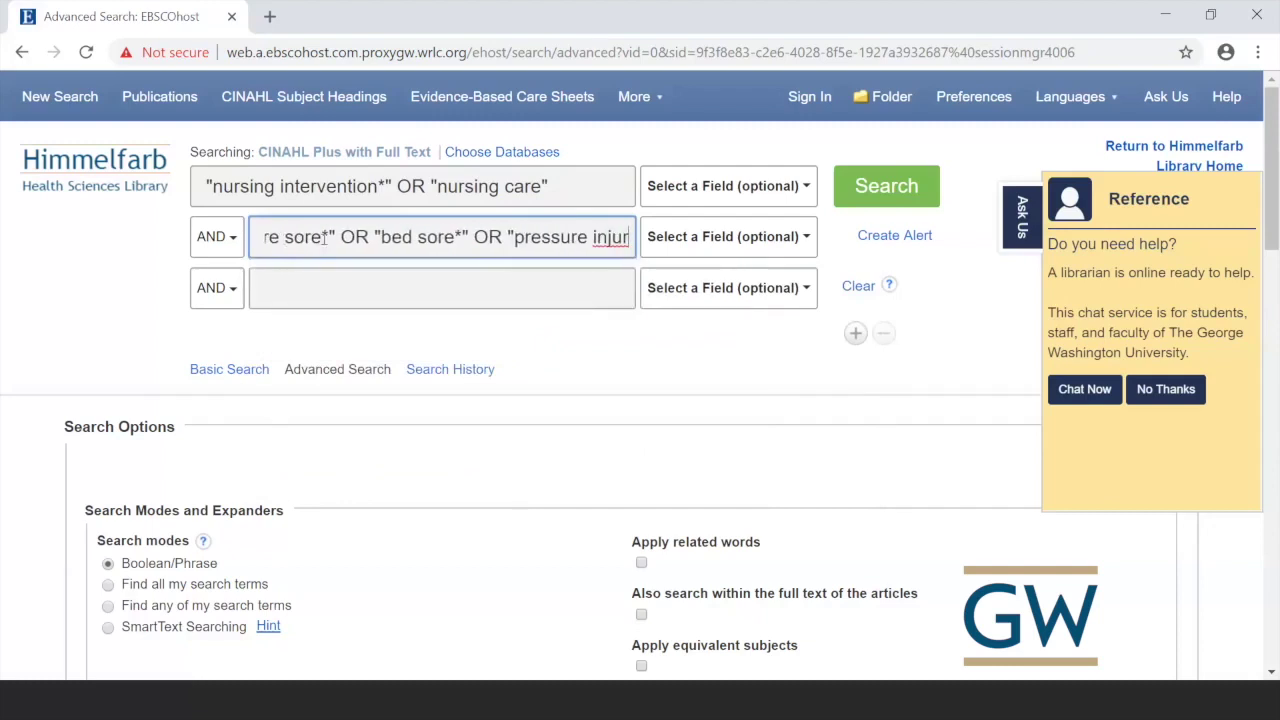
{"action": "type", "text": "*\""}
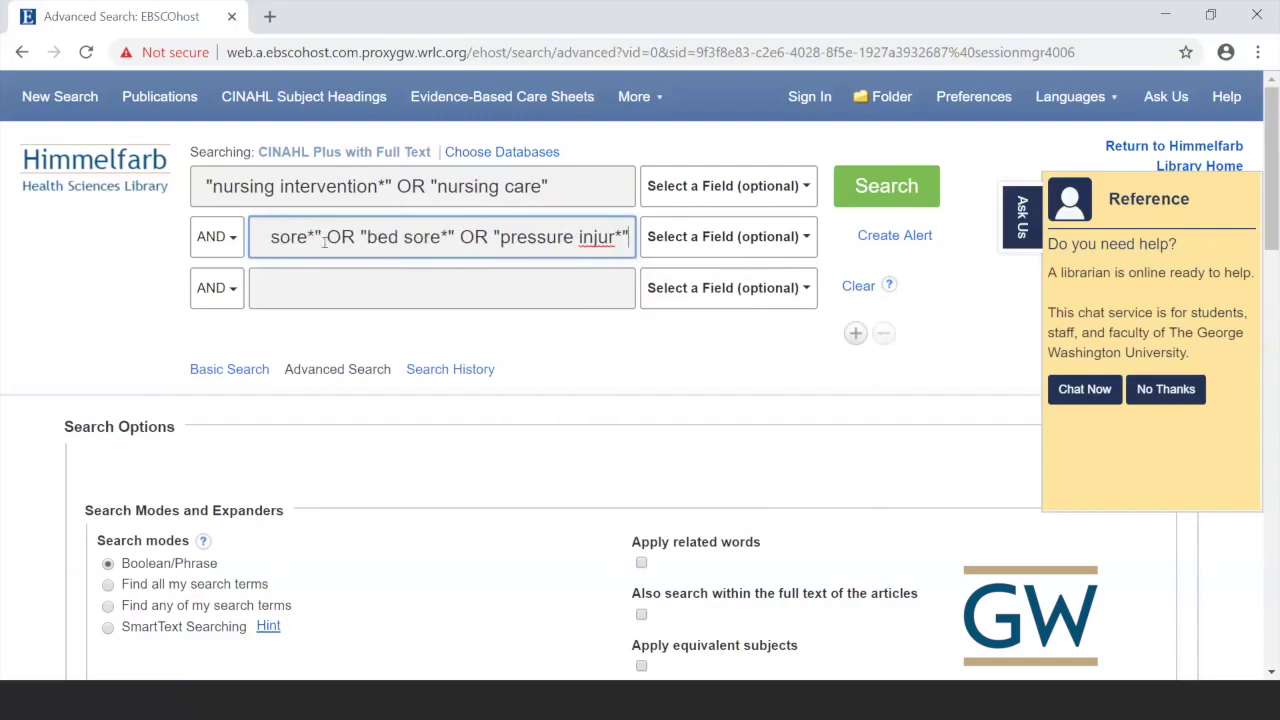
- Fill the third search row with "critical care" OR "Intensive care" OR "critically ill" OR ICU
{"action": "left_click", "coordinate": [375, 292]}
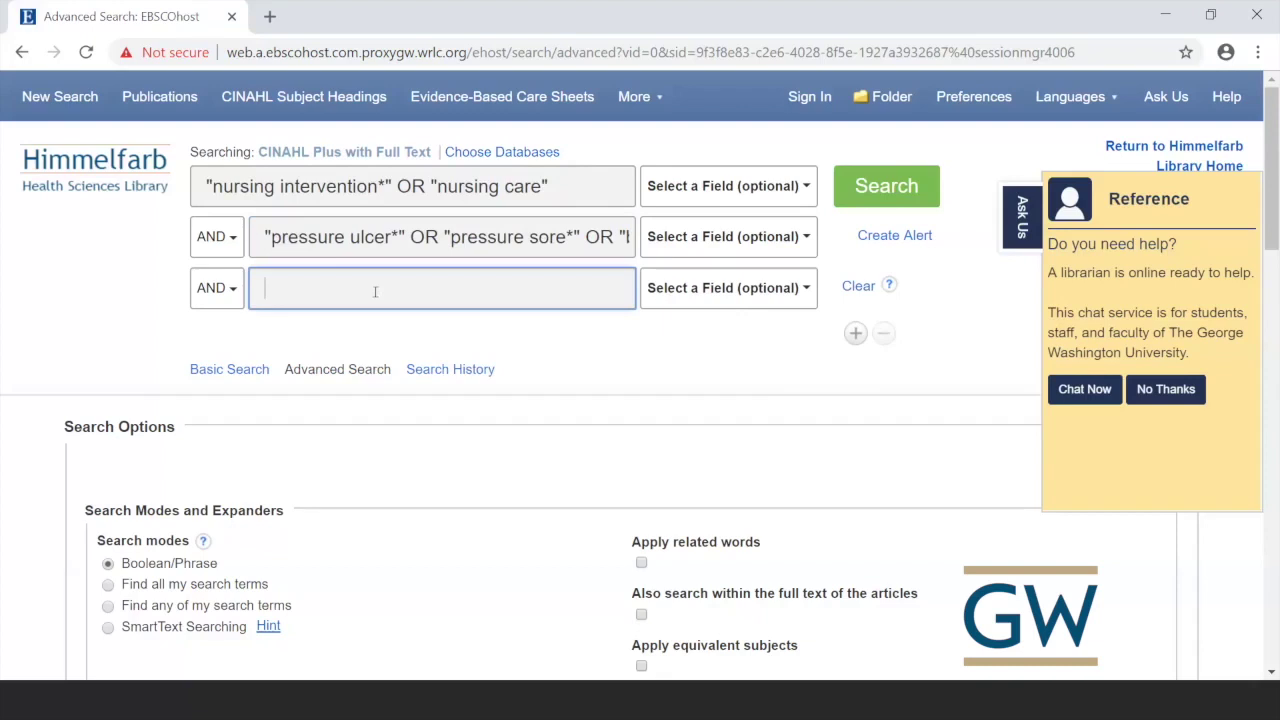
{"action": "type", "text": "\"cr"}
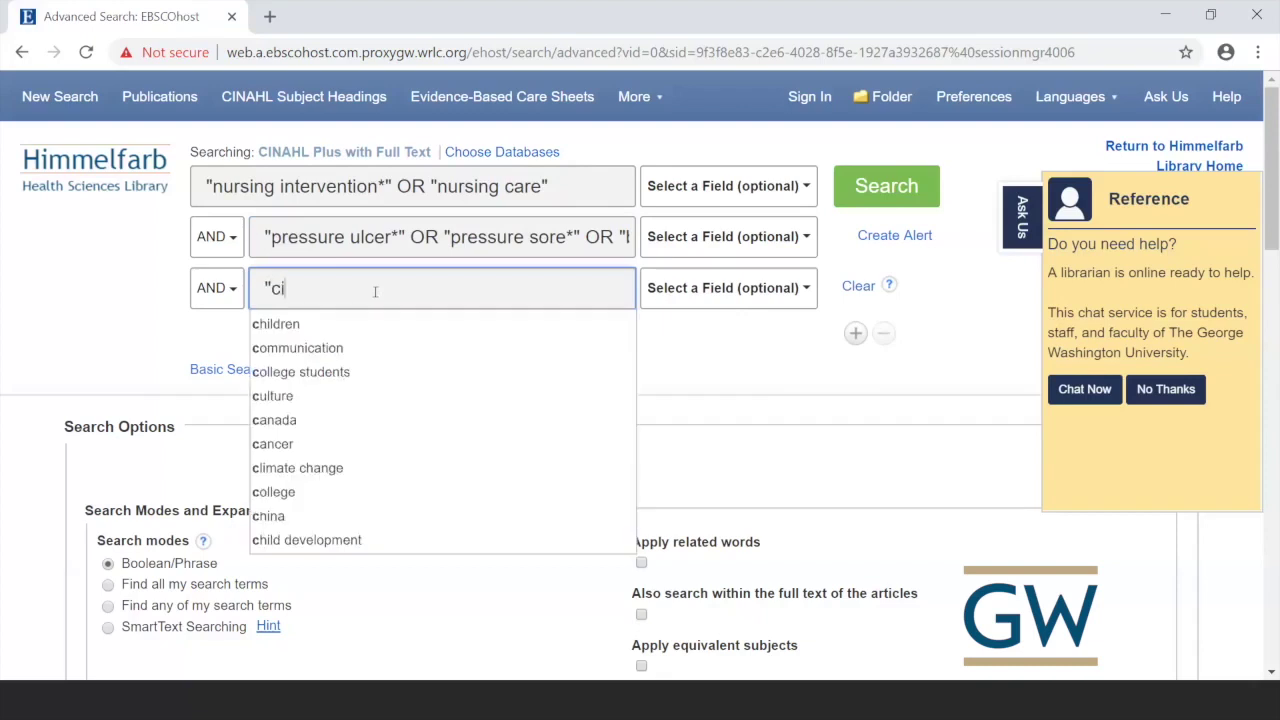
{"action": "type", "text": "it"}
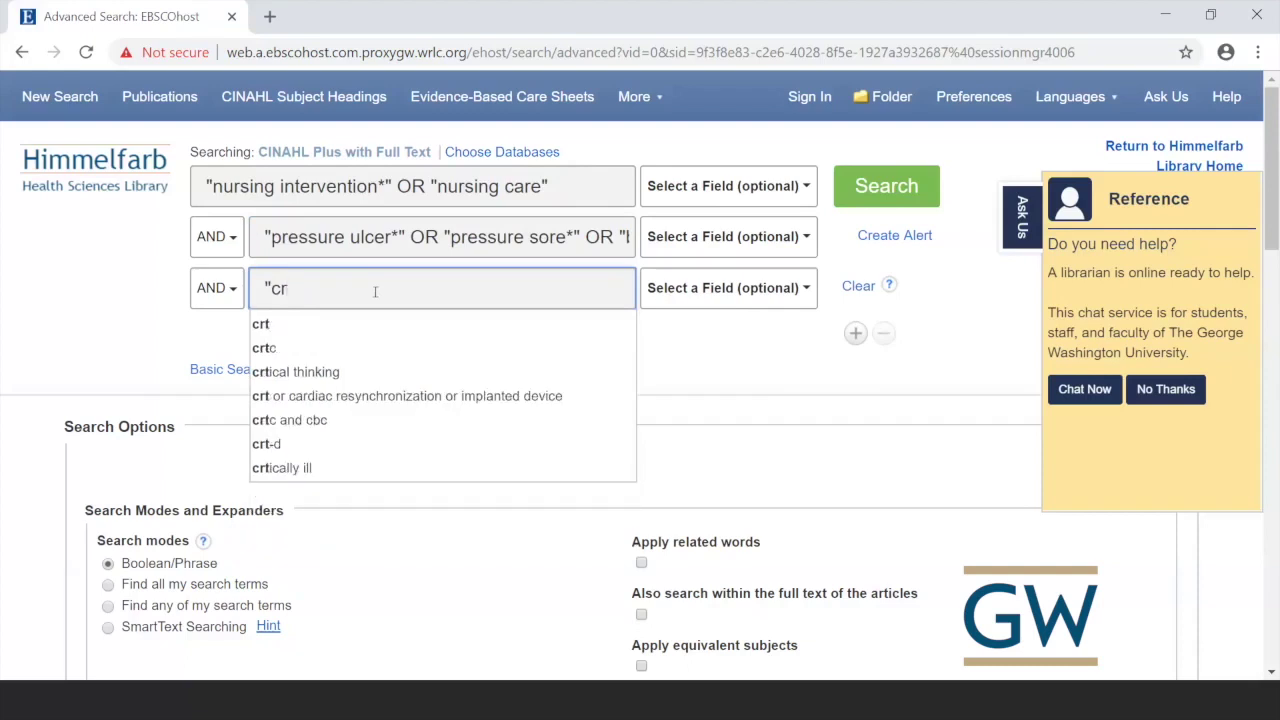
{"action": "type", "text": "ical care\" OR"}
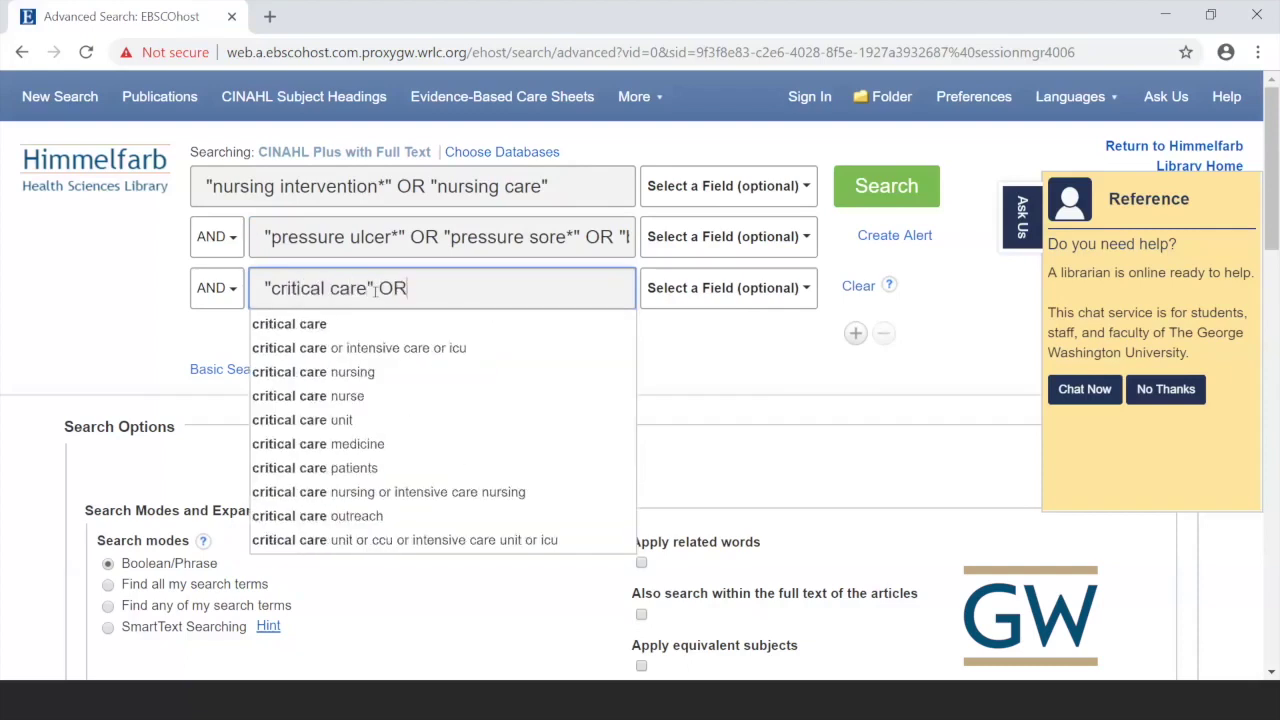
{"action": "type", "text": " \"Int"}
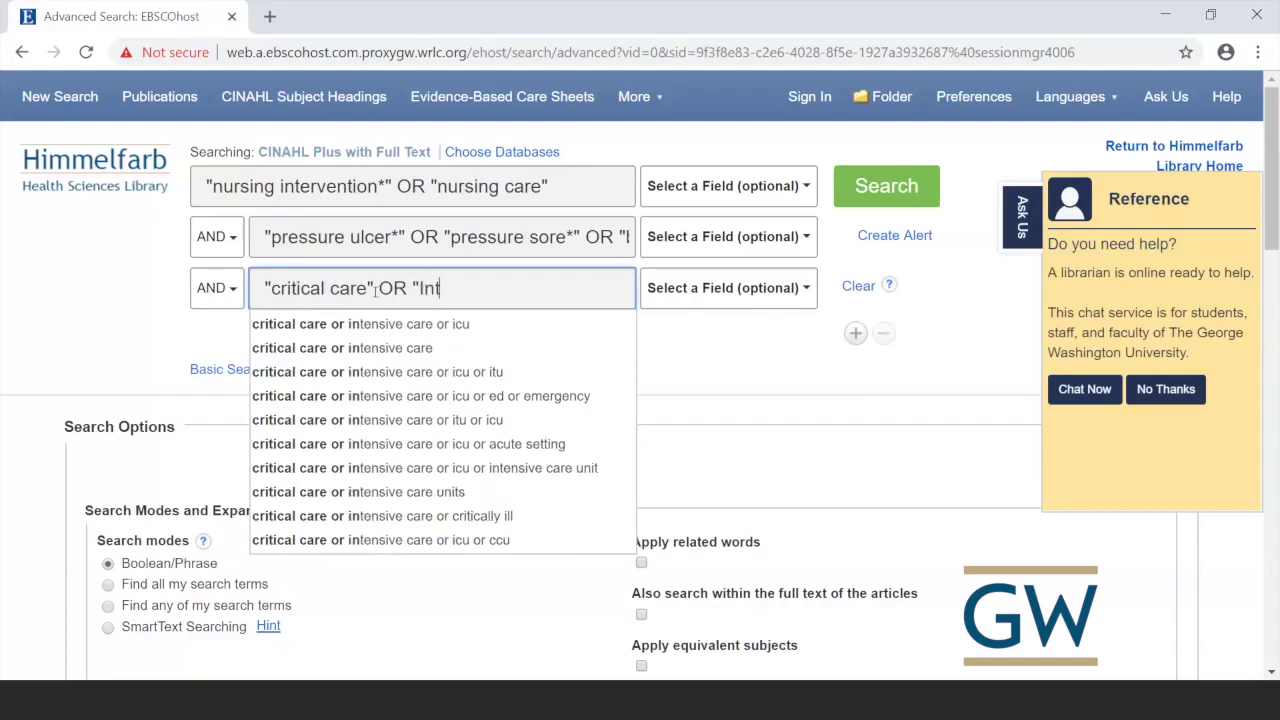
{"action": "type", "text": "ensive care\" OR"}
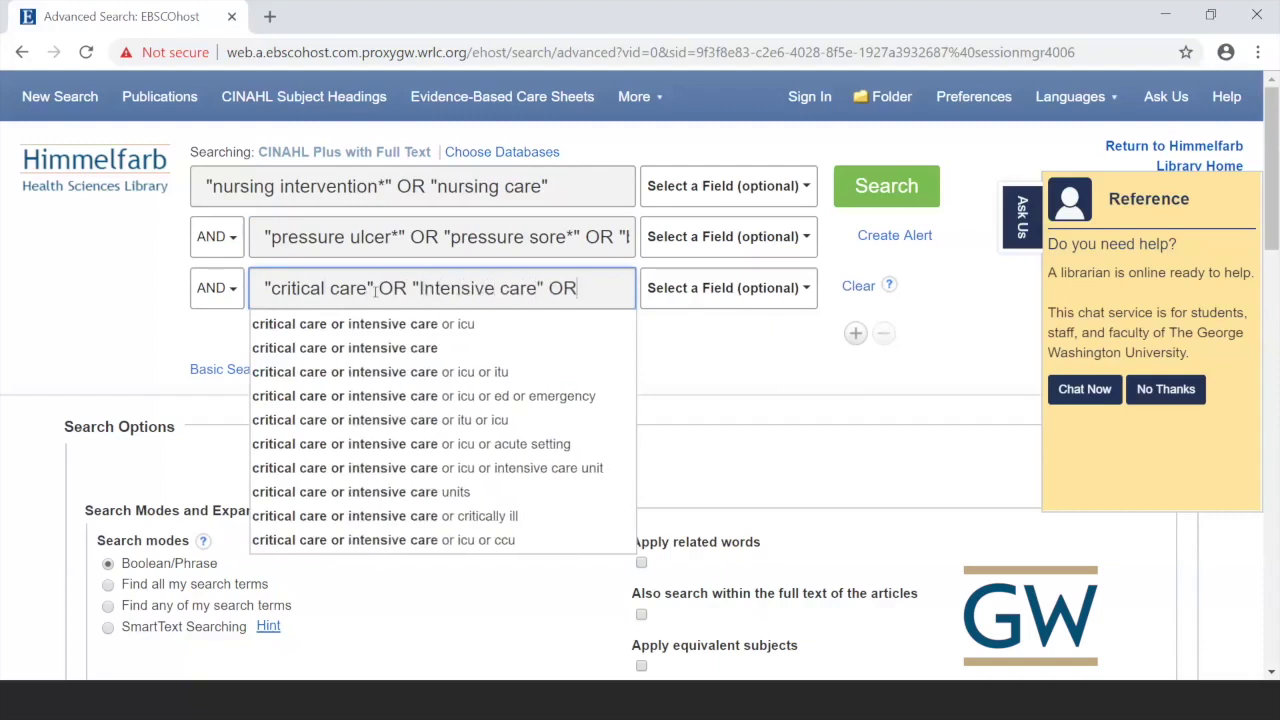
{"action": "type", "text": " \"crit"}
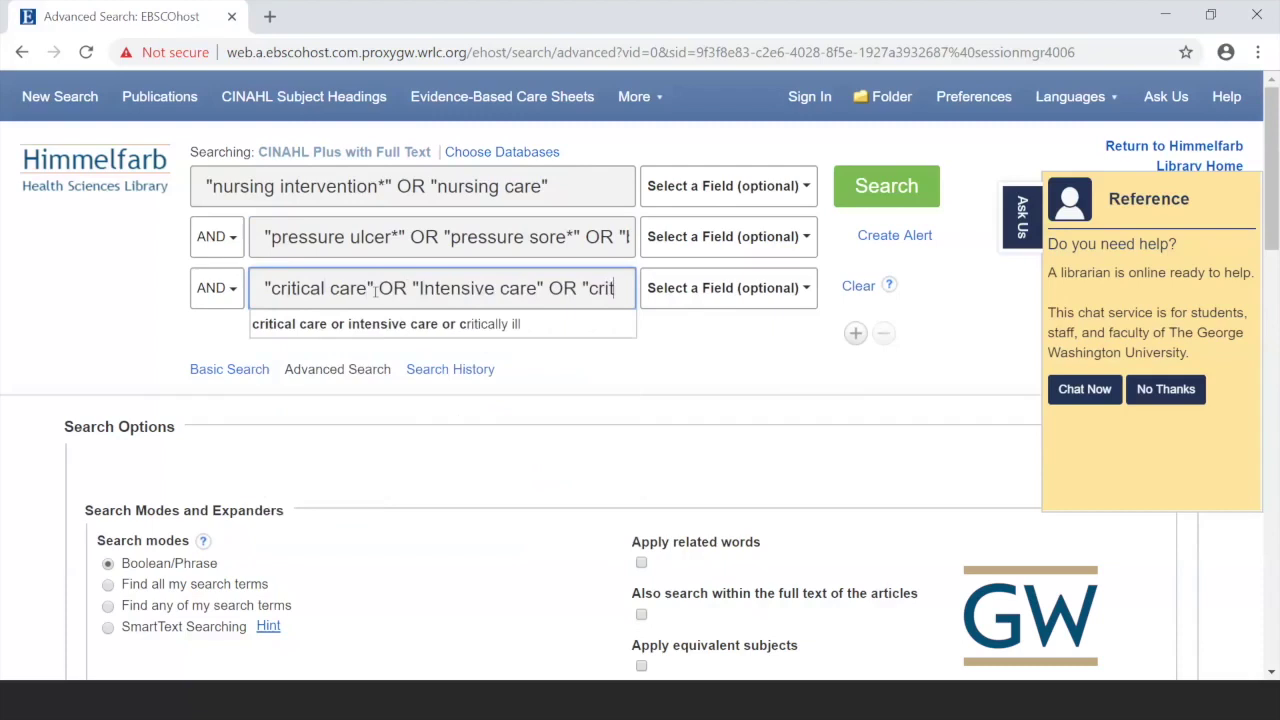
{"action": "type", "text": "ically ill\" O"}
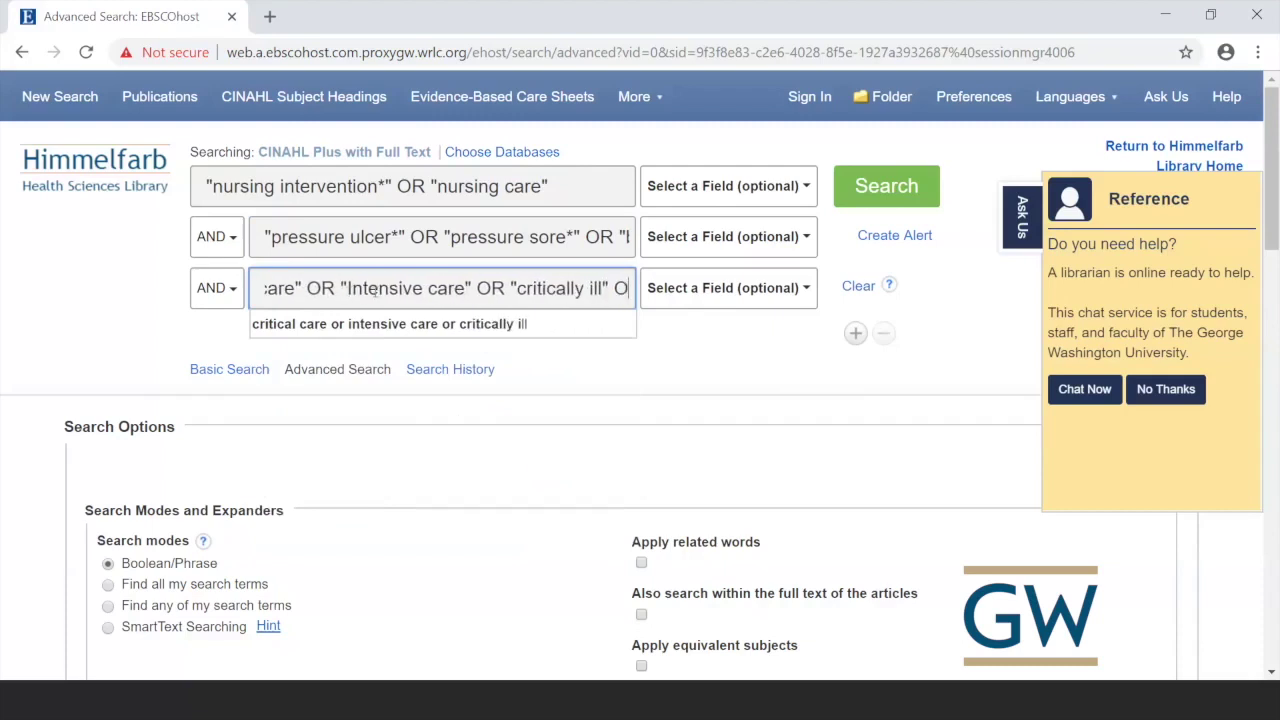
{"action": "type", "text": "R ICU"}
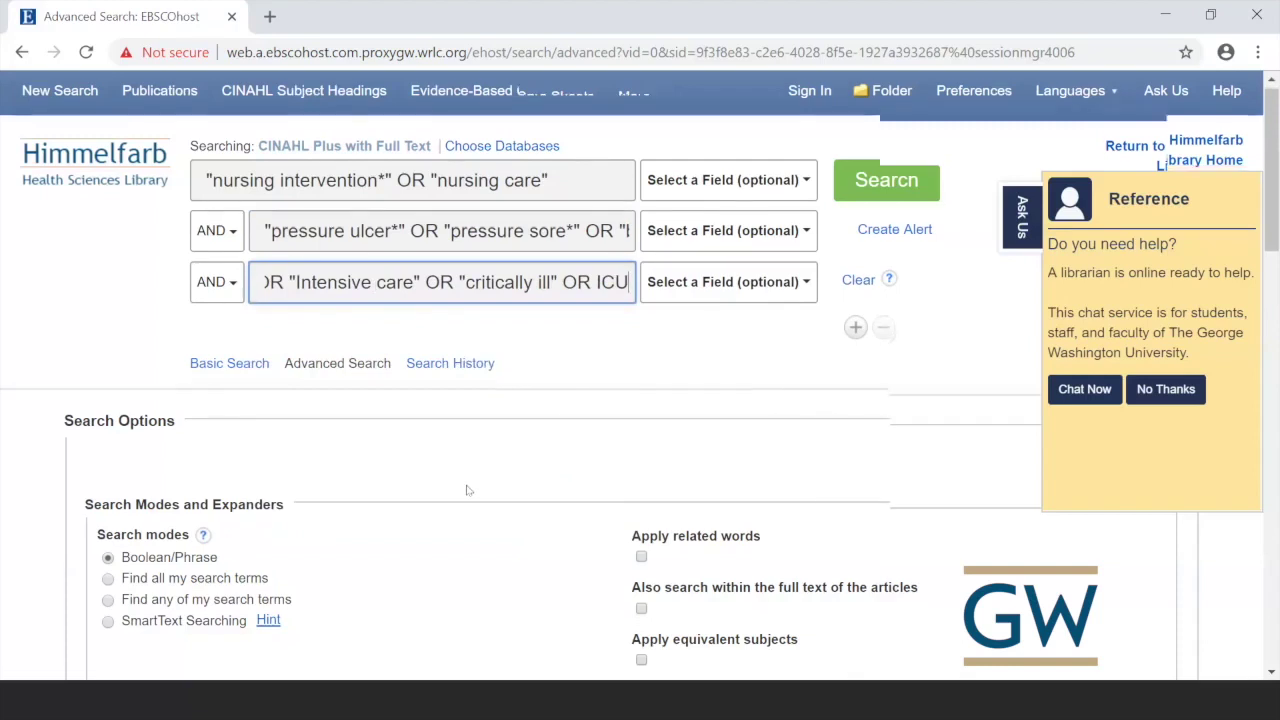
- Limit the results to English-language, peer-reviewed articles published from 2015 to 2019
{"action": "scroll", "coordinate": [466, 490], "scroll_direction": "down", "scroll_amount": 1}
{"action": "scroll", "coordinate": [478, 487], "scroll_direction": "down", "scroll_amount": 3}
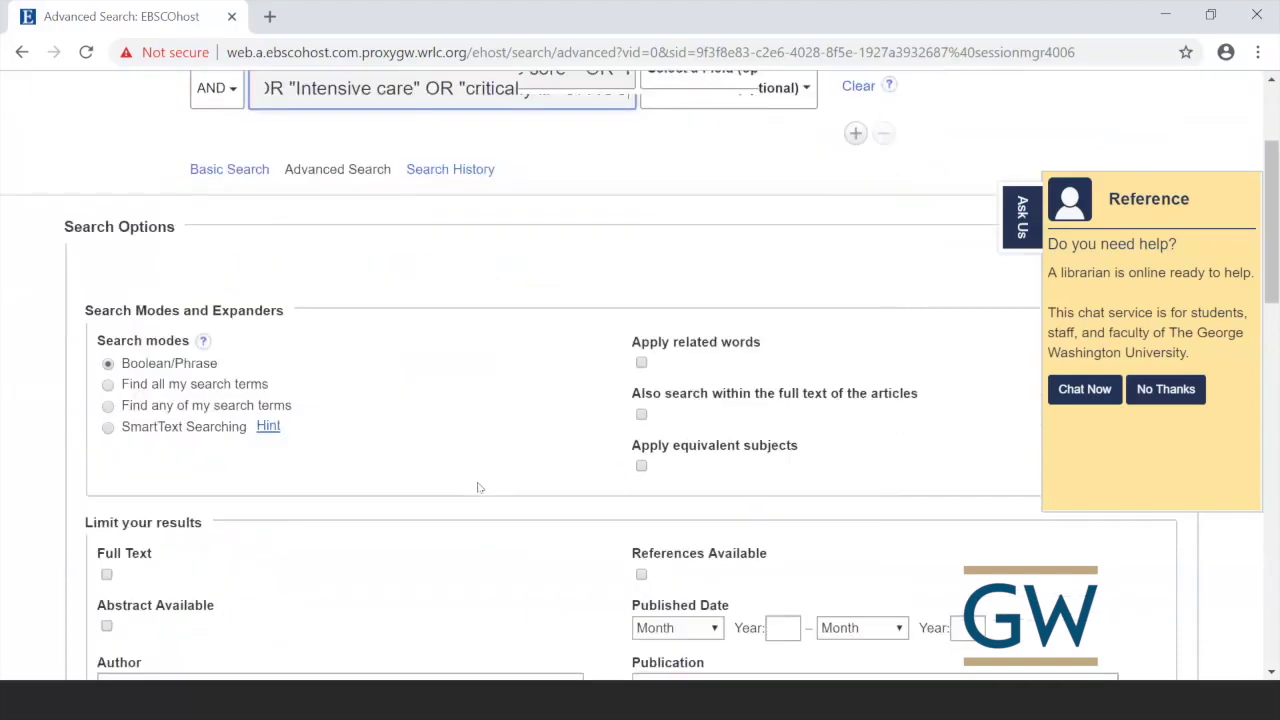
{"action": "scroll", "coordinate": [515, 426], "scroll_direction": "down", "scroll_amount": 2}
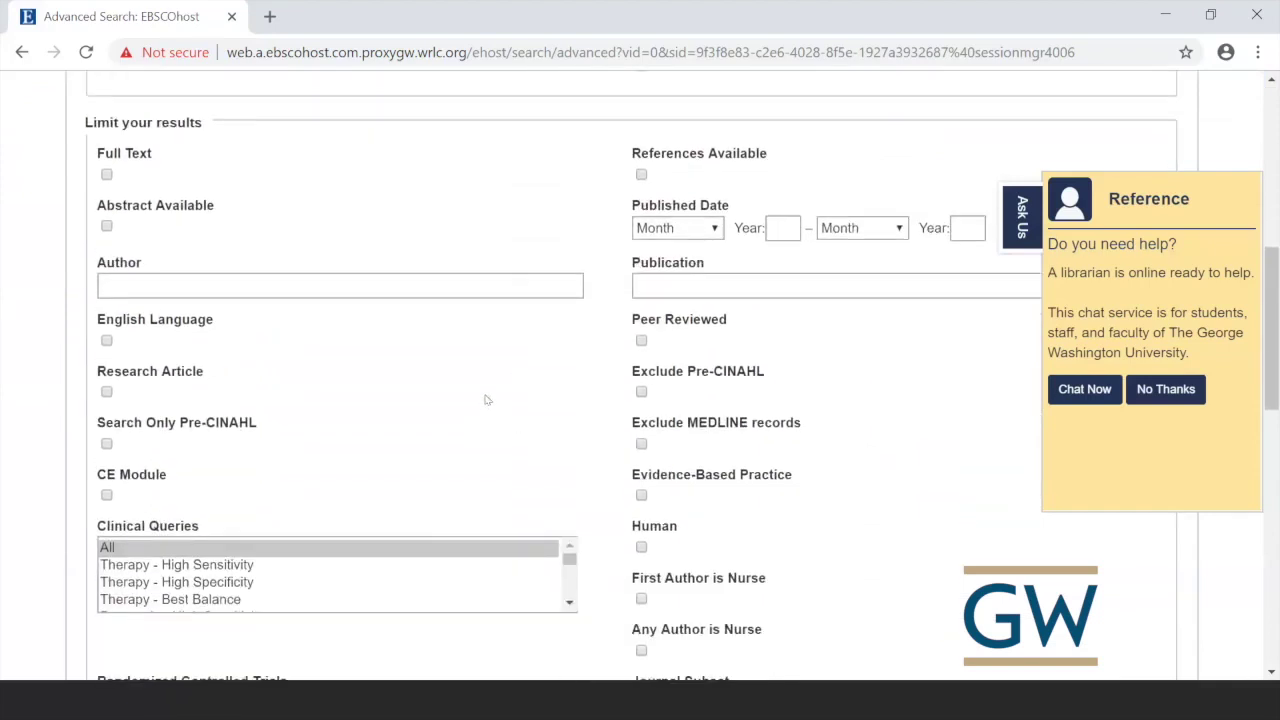
{"action": "left_click", "coordinate": [106, 341]}
{"action": "left_click", "coordinate": [789, 227]}
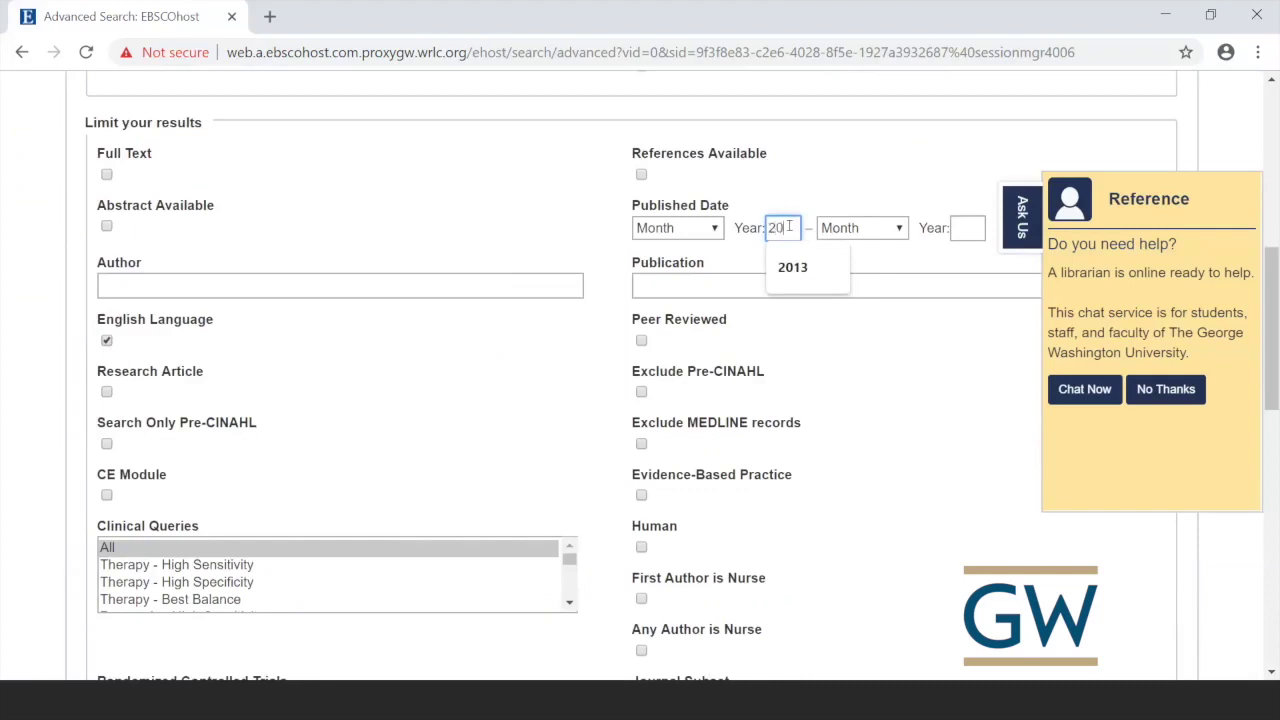
{"action": "type", "text": "2015"}
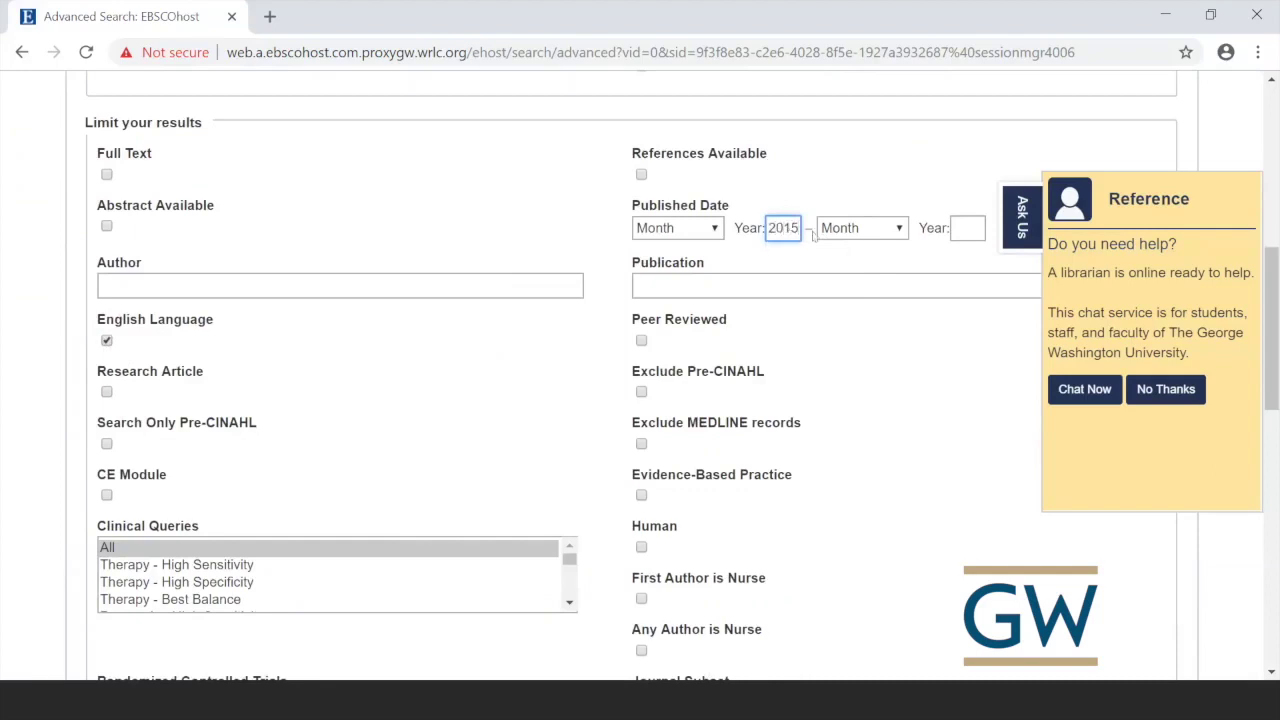
{"action": "left_click", "coordinate": [955, 226]}
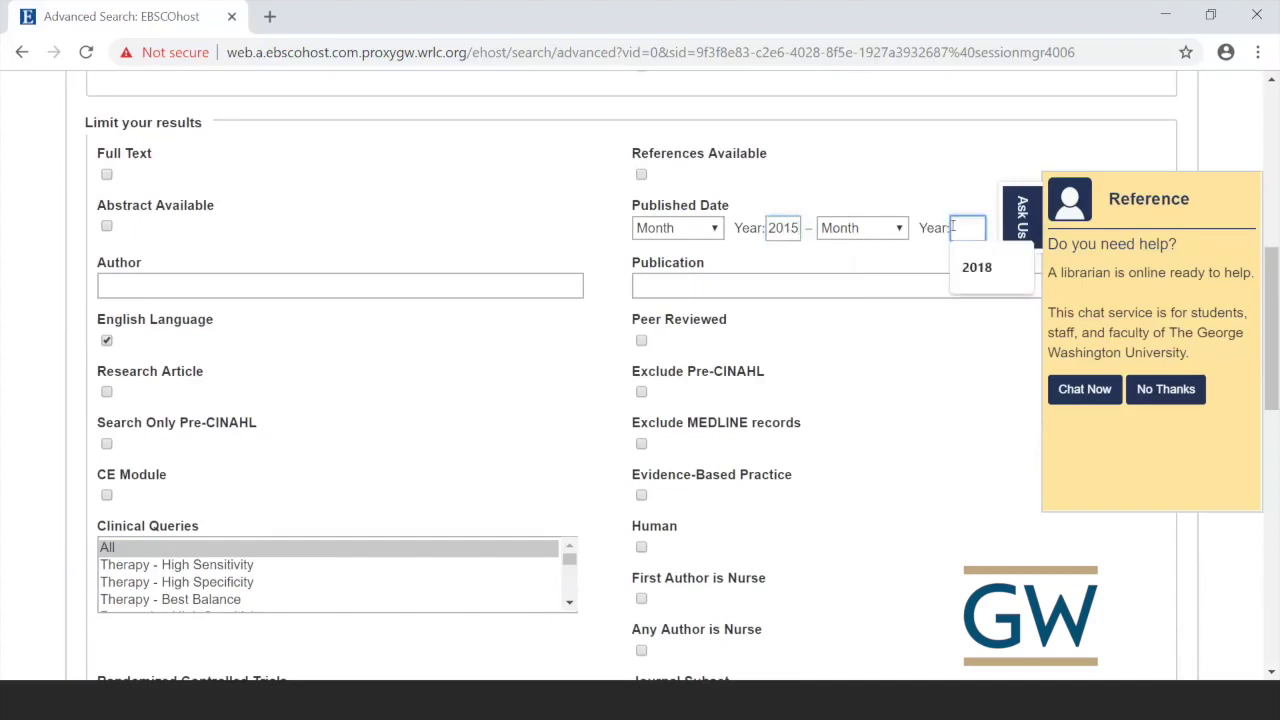
{"action": "type", "text": "2019"}
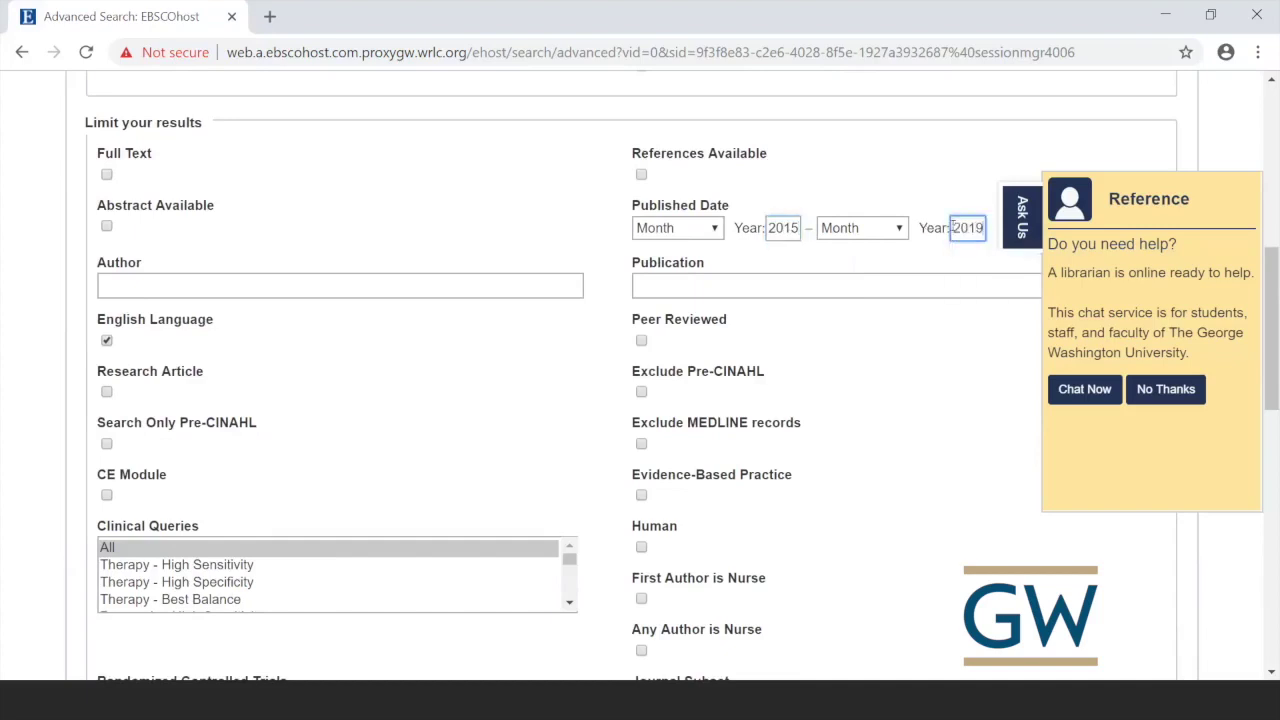
{"action": "left_click", "coordinate": [642, 341]}
- Look through the remaining limiters, such as journal subset, geographic subset and publication type, and return to the search rows
{"action": "scroll", "coordinate": [826, 530], "scroll_direction": "down", "scroll_amount": 2}
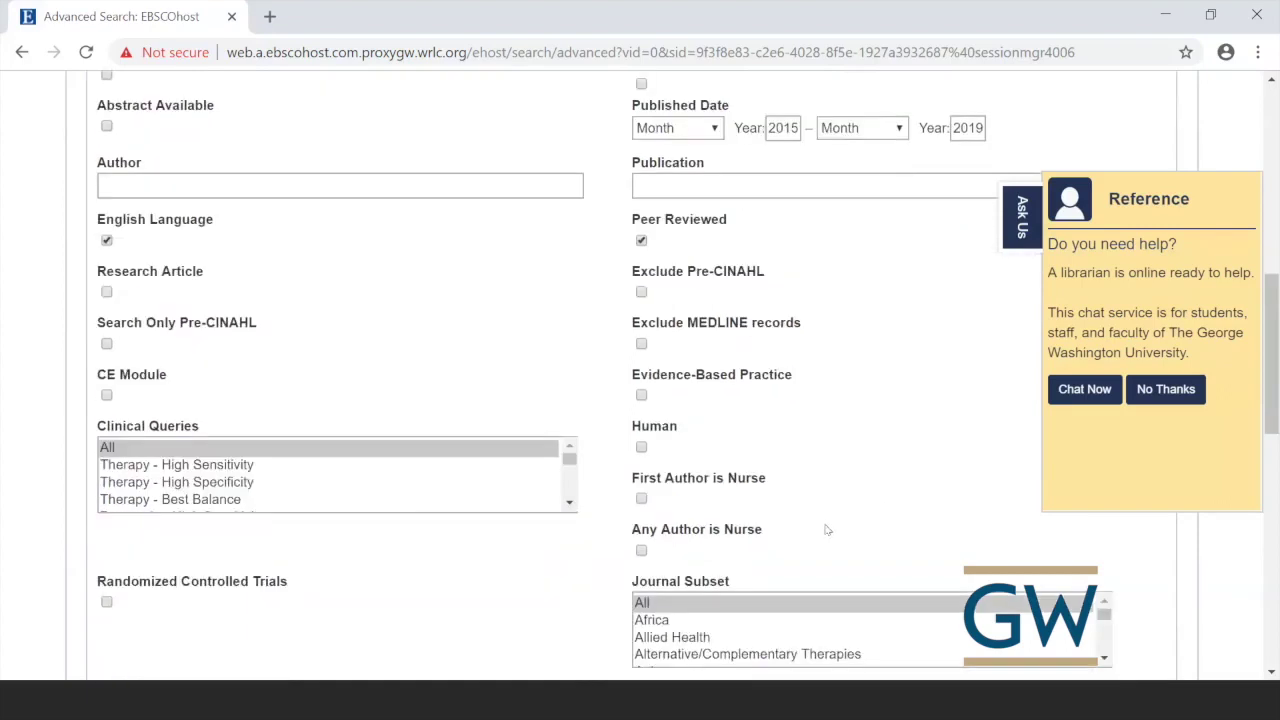
{"action": "scroll", "coordinate": [826, 530], "scroll_direction": "down", "scroll_amount": 2}
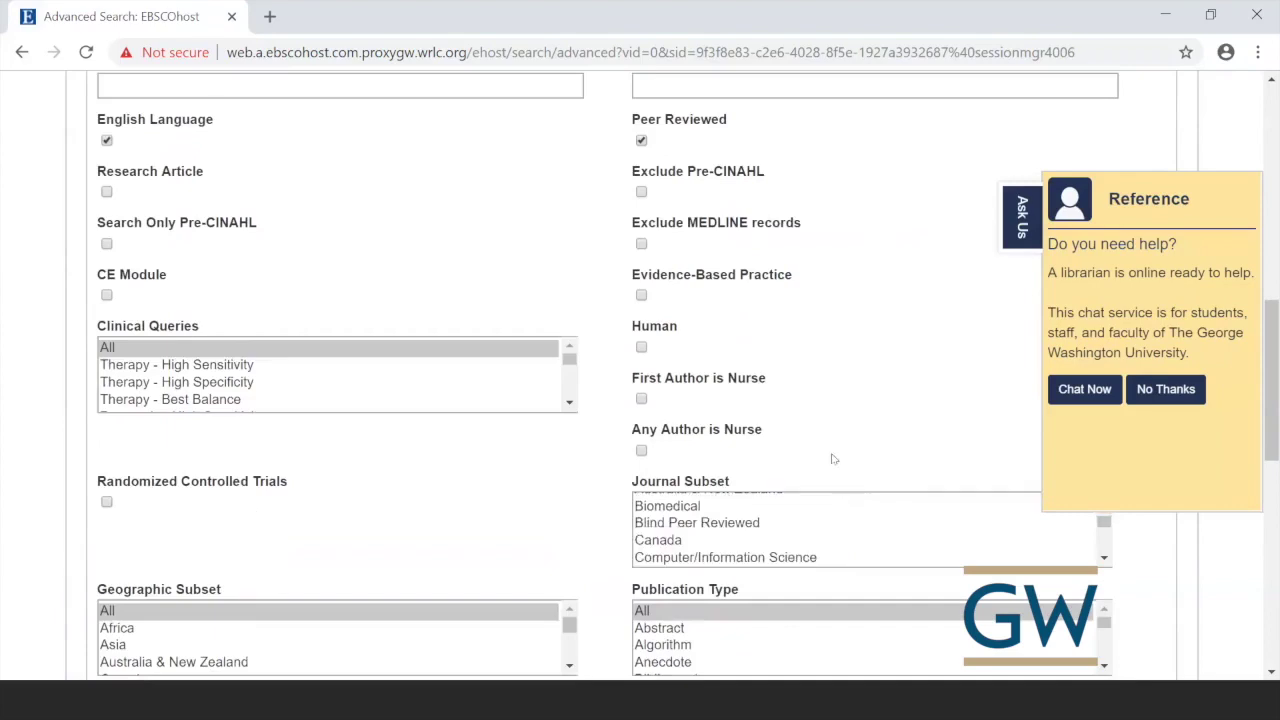
{"action": "scroll", "coordinate": [832, 452], "scroll_direction": "down", "scroll_amount": 2}
{"action": "scroll", "coordinate": [826, 412], "scroll_direction": "down", "scroll_amount": 2}
{"action": "scroll", "coordinate": [826, 412], "scroll_direction": "up", "scroll_amount": 5}
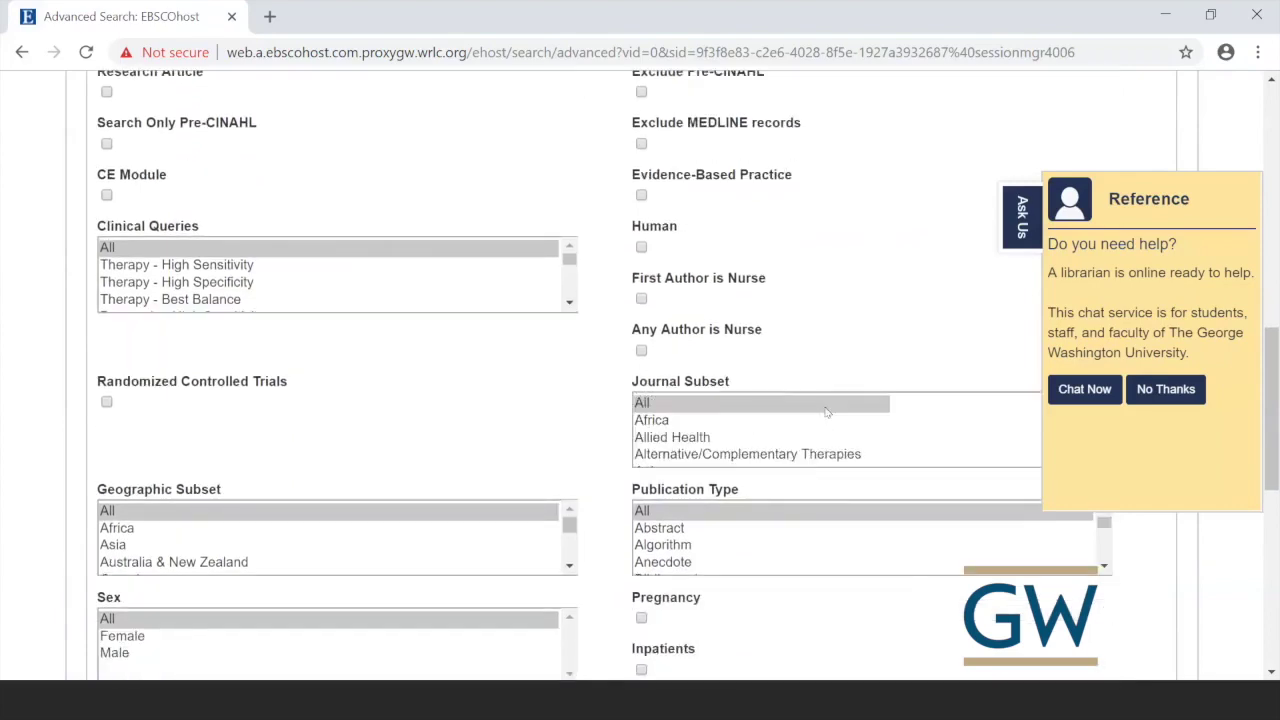
{"action": "scroll", "coordinate": [828, 341], "scroll_direction": "up", "scroll_amount": 2}
{"action": "scroll", "coordinate": [828, 341], "scroll_direction": "up", "scroll_amount": 7}
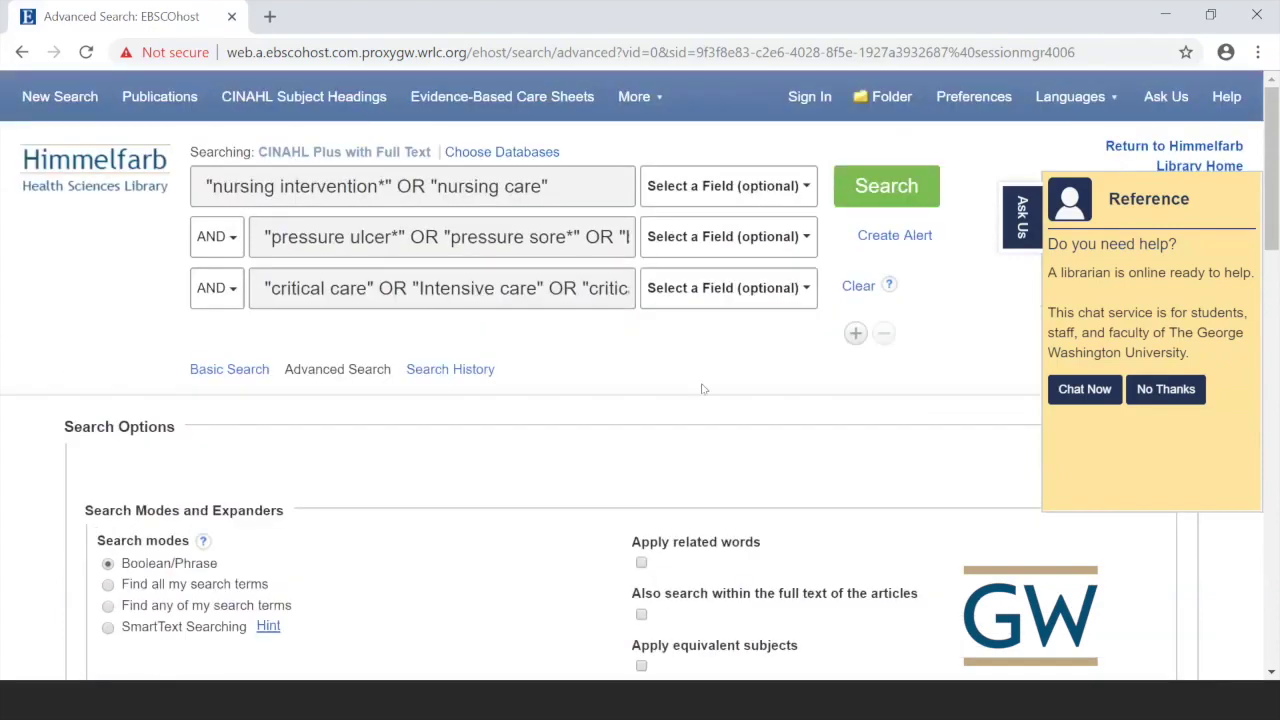
- Run the CINAHL search and preview the details of the first article in the results
{"action": "left_click", "coordinate": [887, 193]}
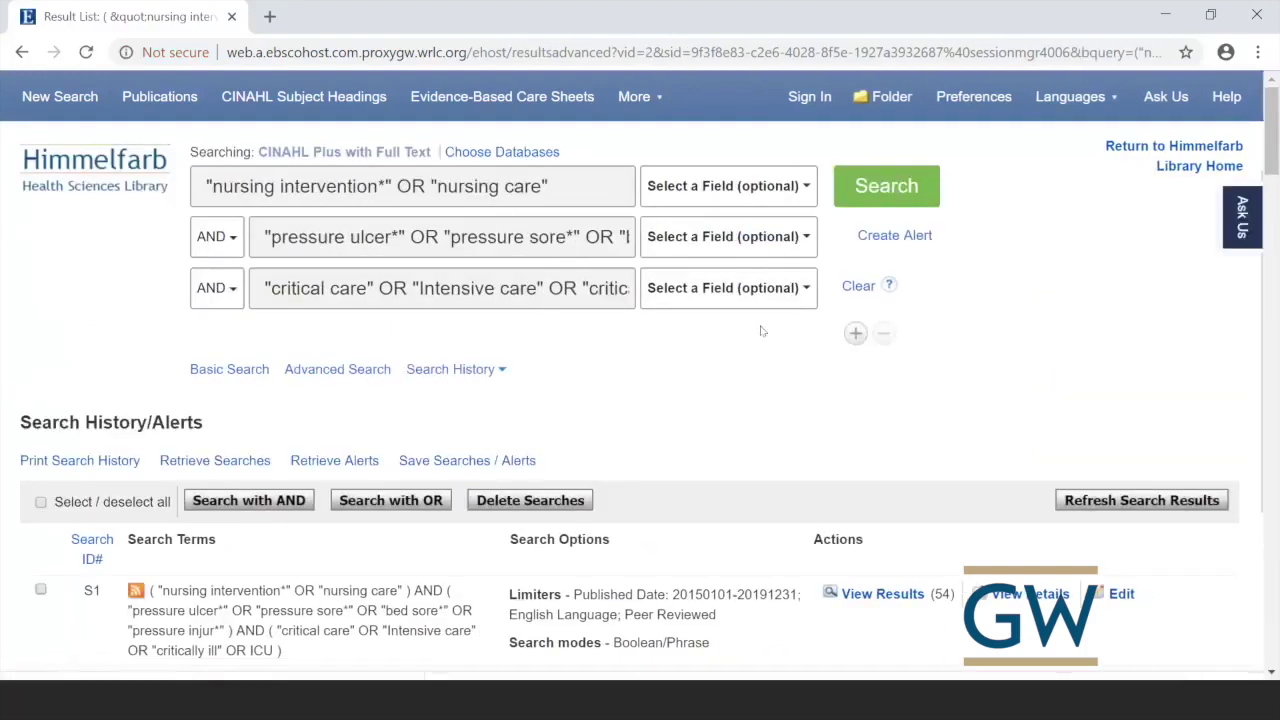
{"action": "scroll", "coordinate": [756, 322], "scroll_direction": "down", "scroll_amount": 3}
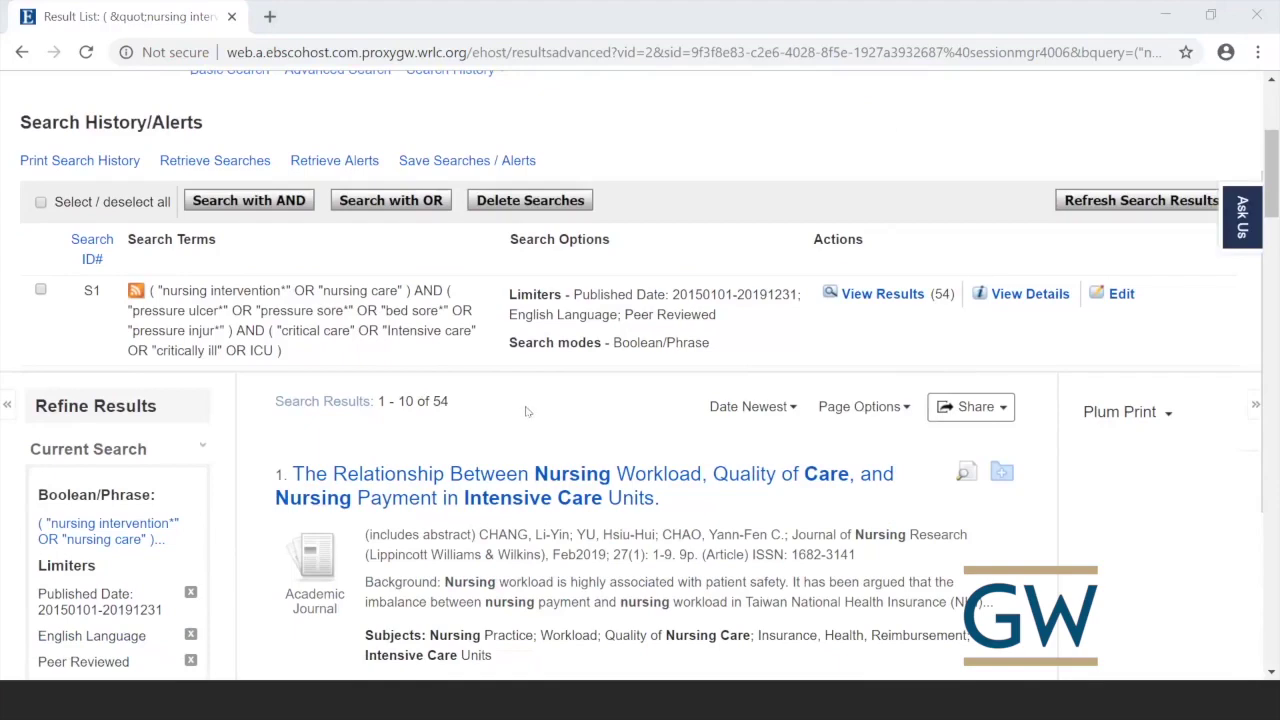
{"action": "scroll", "coordinate": [552, 373], "scroll_direction": "down", "scroll_amount": 1}
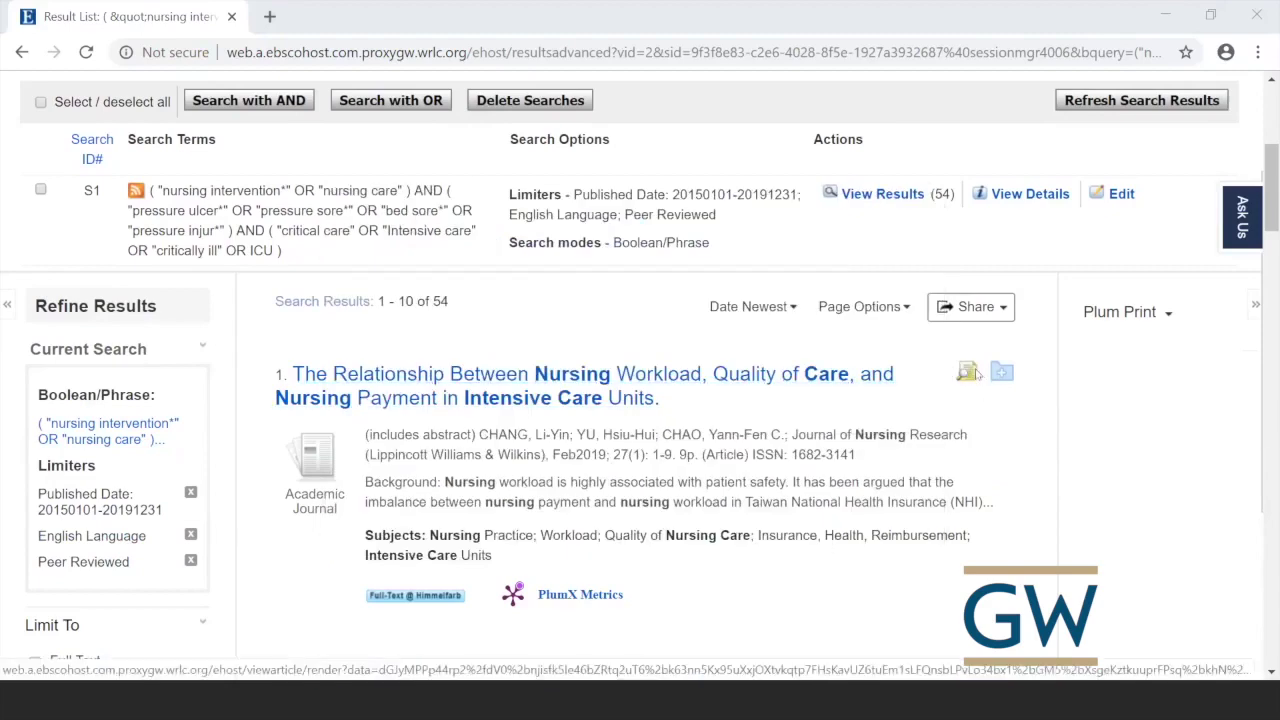
{"action": "mouse_move", "coordinate": [965, 372]}
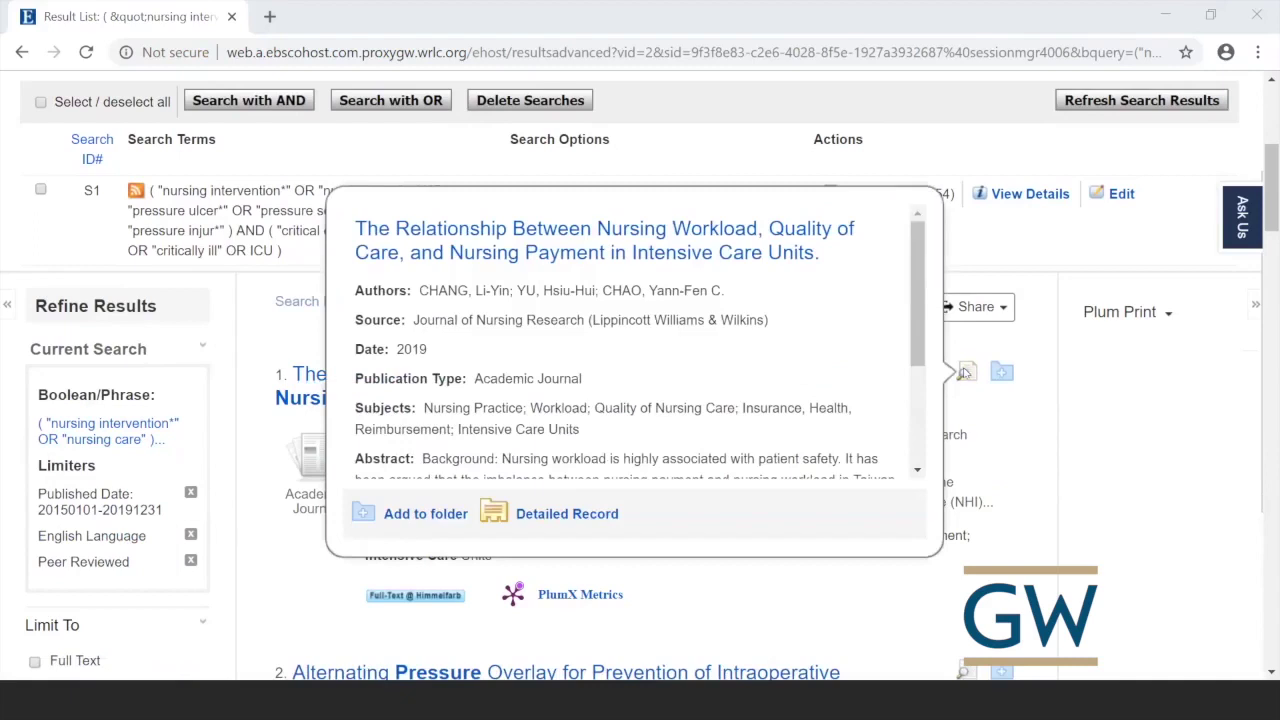
{"action": "left_click_drag", "start_coordinate": [917, 337], "coordinate": [939, 358]}
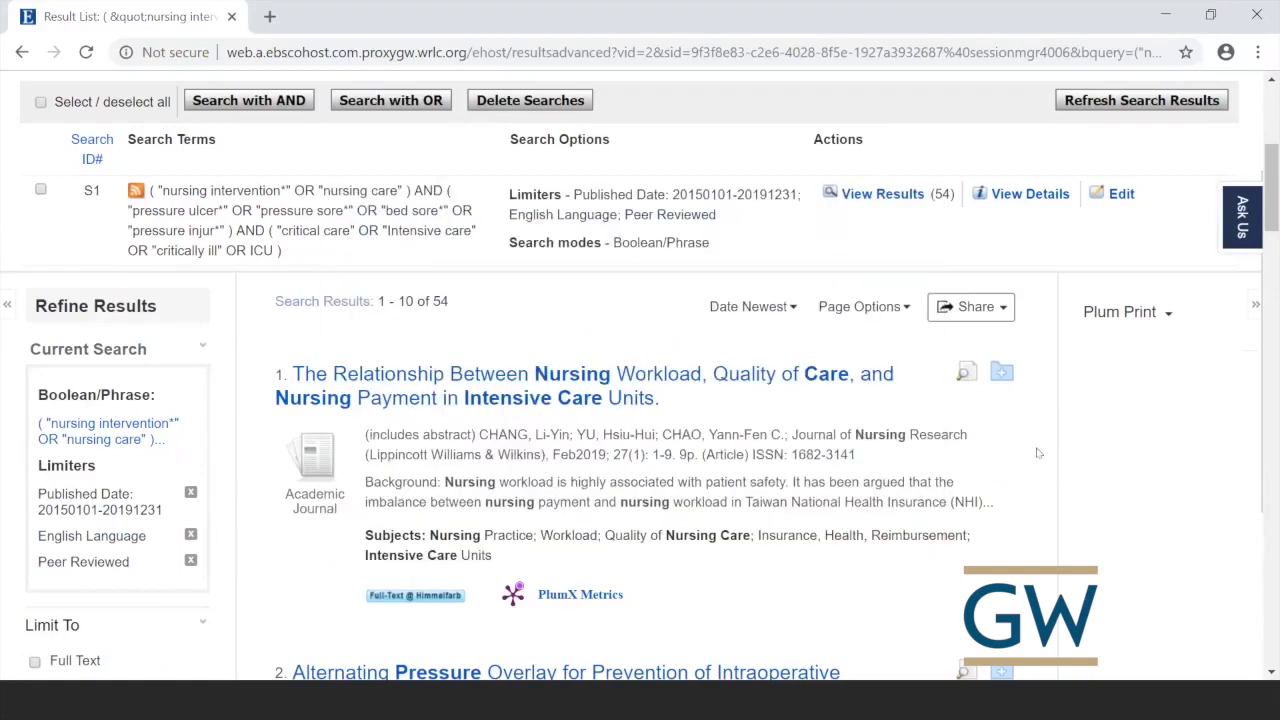
- Open the library's Find It record for "Advances in Evidence-Based Pulmonary Care" and examine its send-to and full-text options
{"action": "scroll", "coordinate": [1038, 453], "scroll_direction": "down", "scroll_amount": 1}
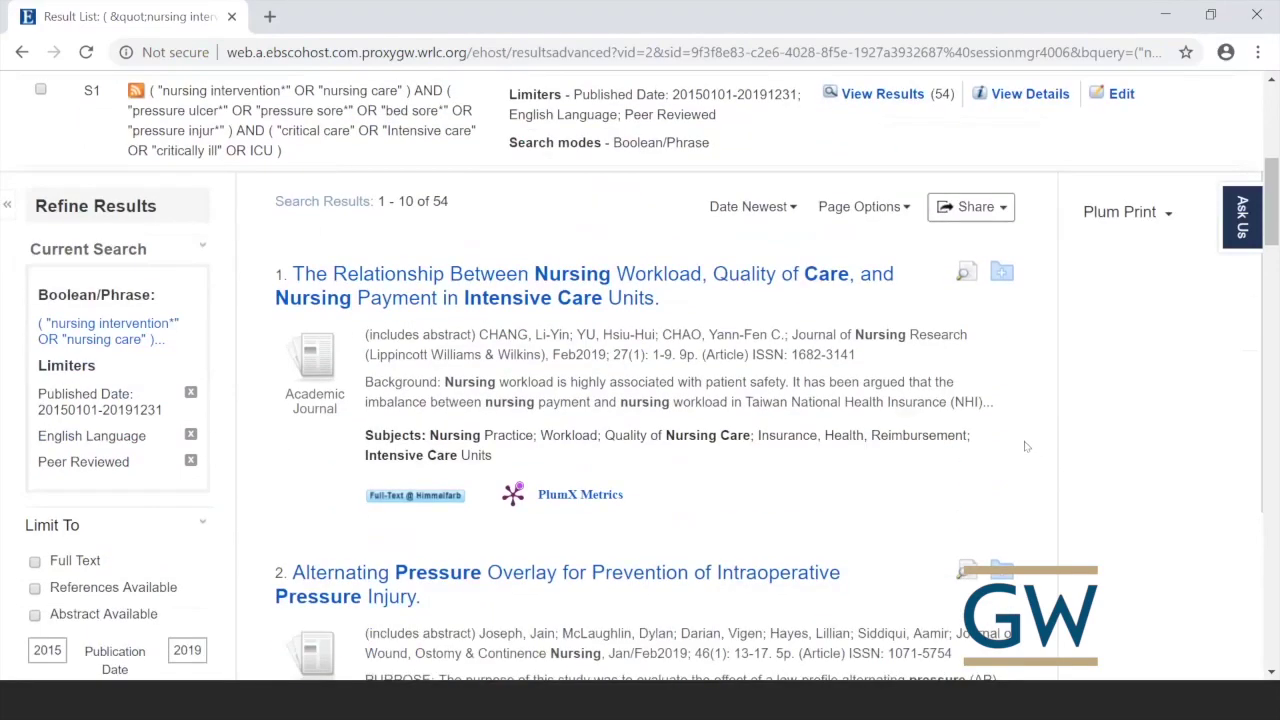
{"action": "scroll", "coordinate": [1030, 445], "scroll_direction": "down", "scroll_amount": 1}
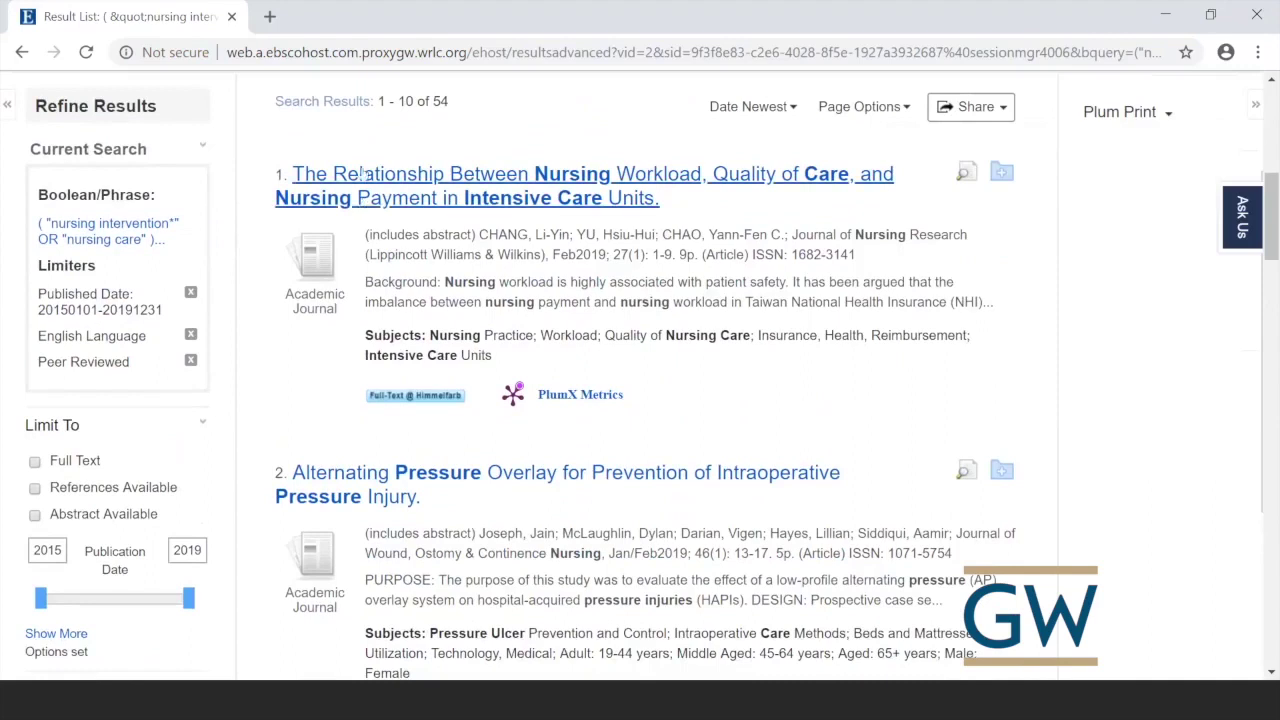
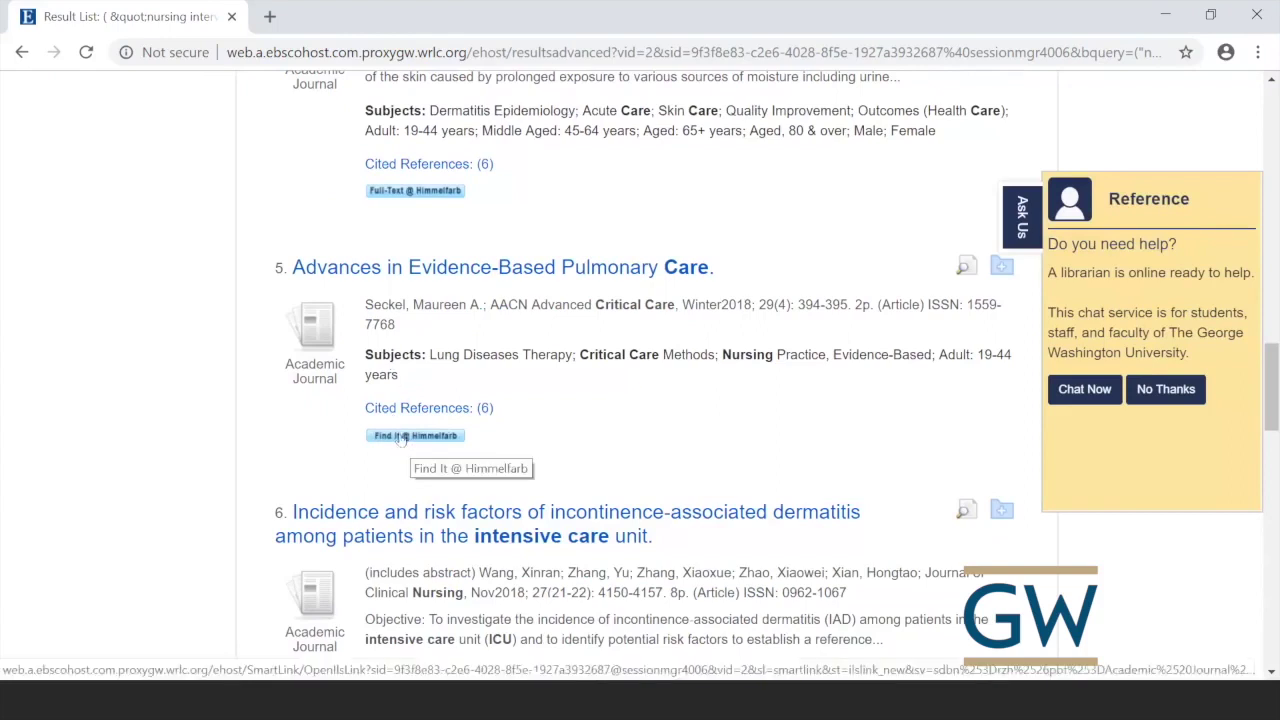
{"action": "left_click", "coordinate": [403, 438]}
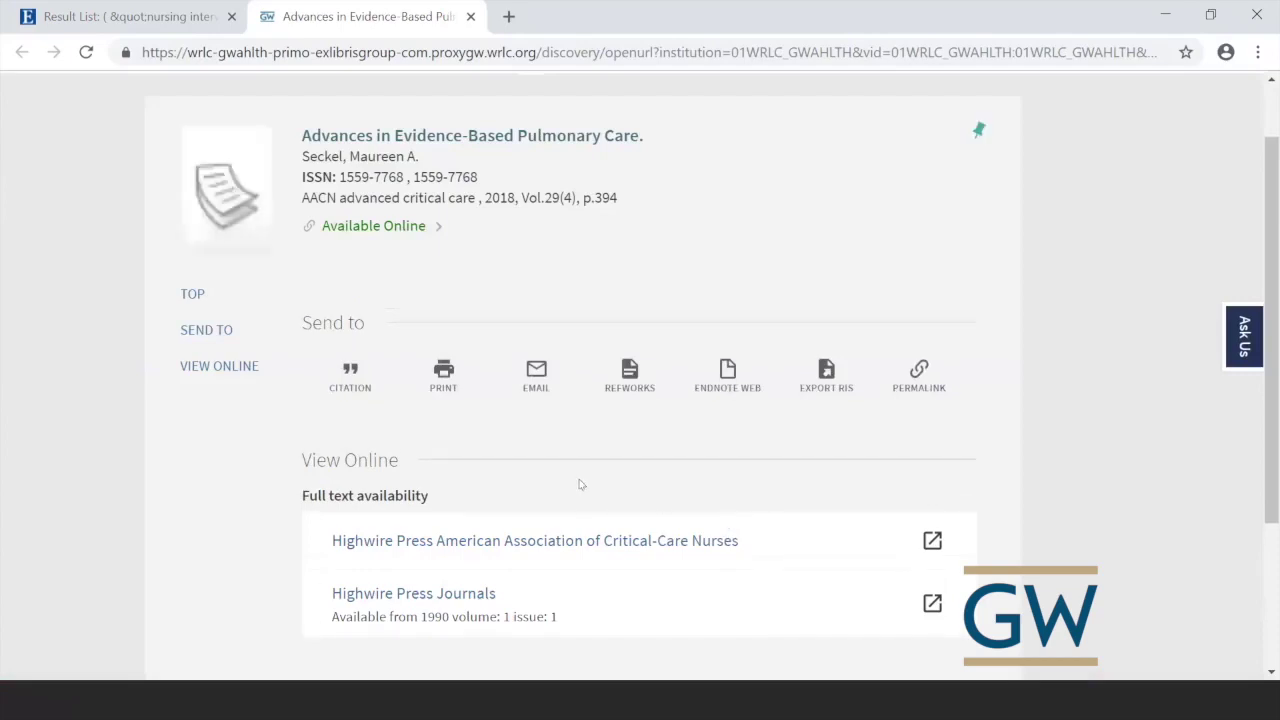
{"action": "scroll", "coordinate": [579, 484], "scroll_direction": "down", "scroll_amount": 1}
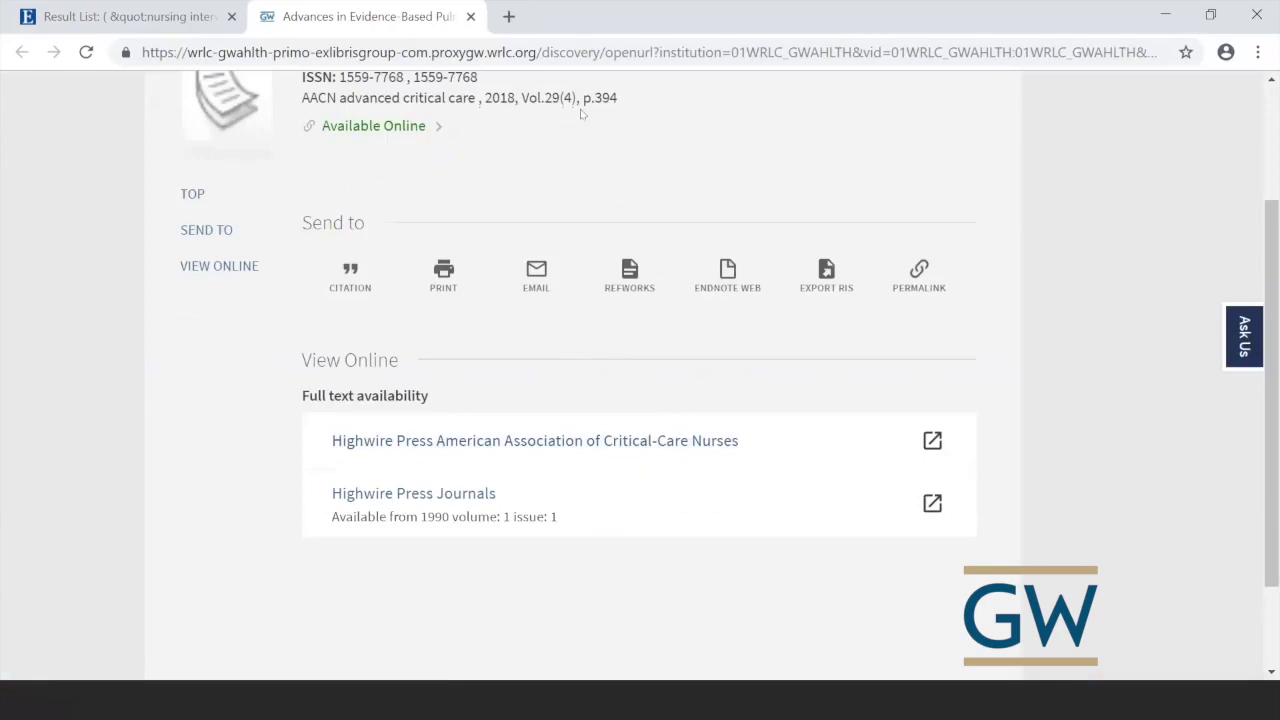
{"action": "scroll", "coordinate": [534, 177], "scroll_direction": "up", "scroll_amount": 1}
{"action": "scroll", "coordinate": [569, 251], "scroll_direction": "up", "scroll_amount": 1}
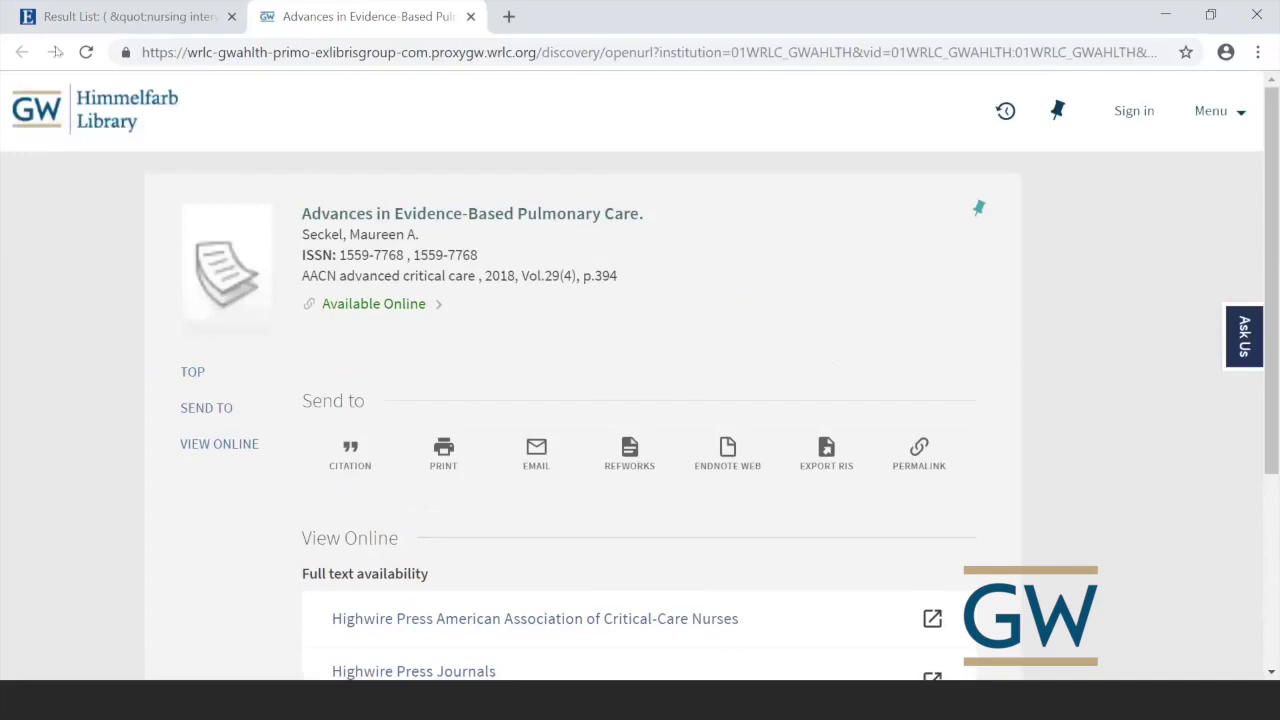
- Return to the CINAHL result list and examine the options for refining results alongside the first few articles
{"action": "left_click", "coordinate": [80, 18]}
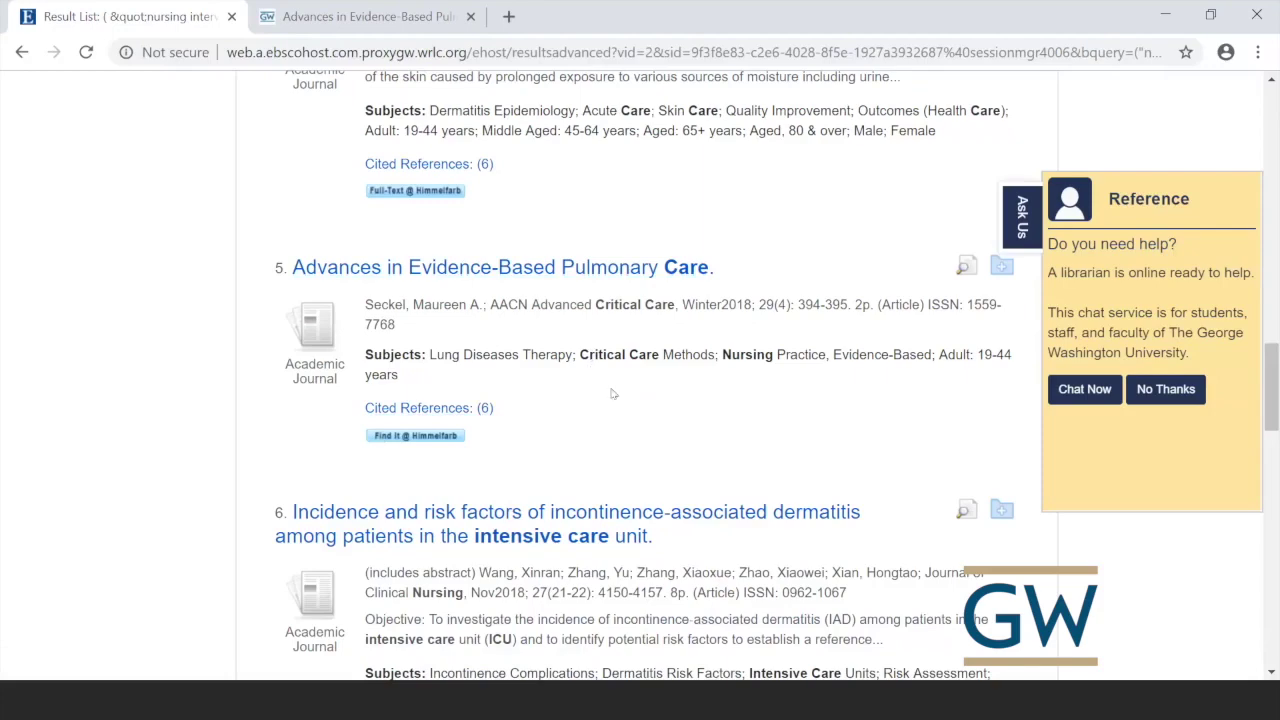
{"action": "scroll", "coordinate": [630, 400], "scroll_direction": "up", "scroll_amount": 1}
{"action": "scroll", "coordinate": [632, 401], "scroll_direction": "up", "scroll_amount": 5}
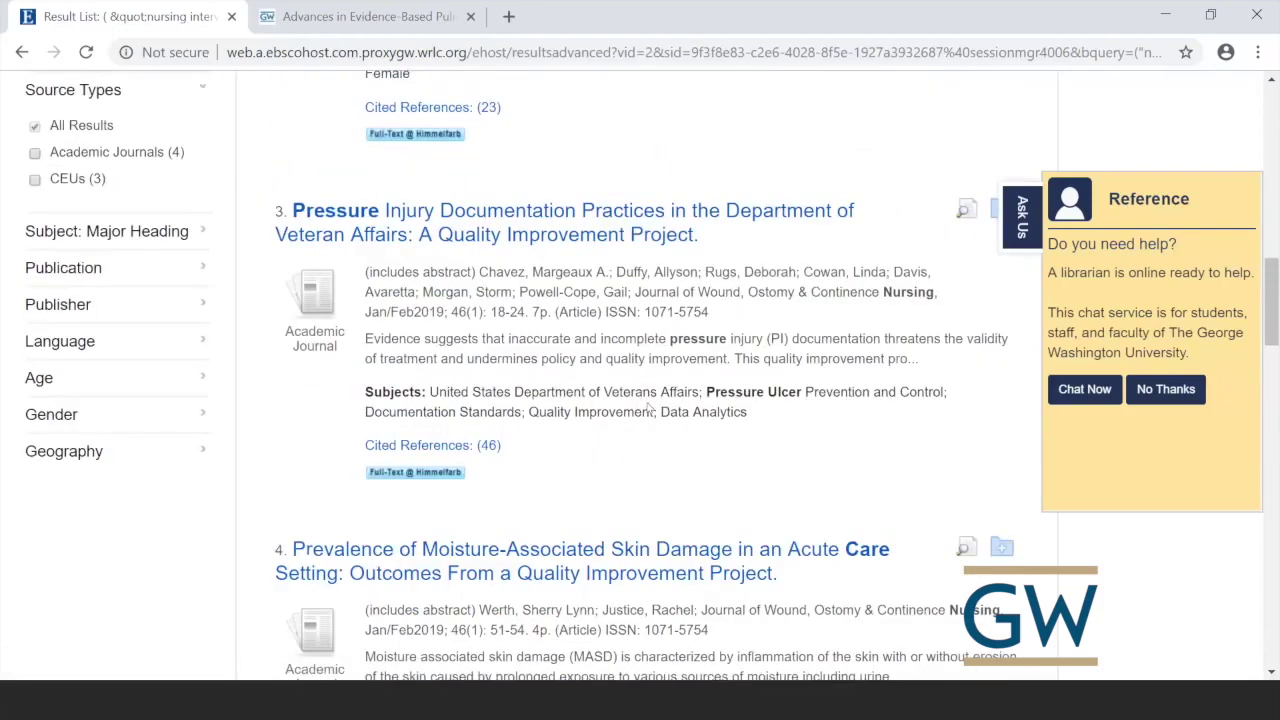
{"action": "scroll", "coordinate": [648, 408], "scroll_direction": "up", "scroll_amount": 3}
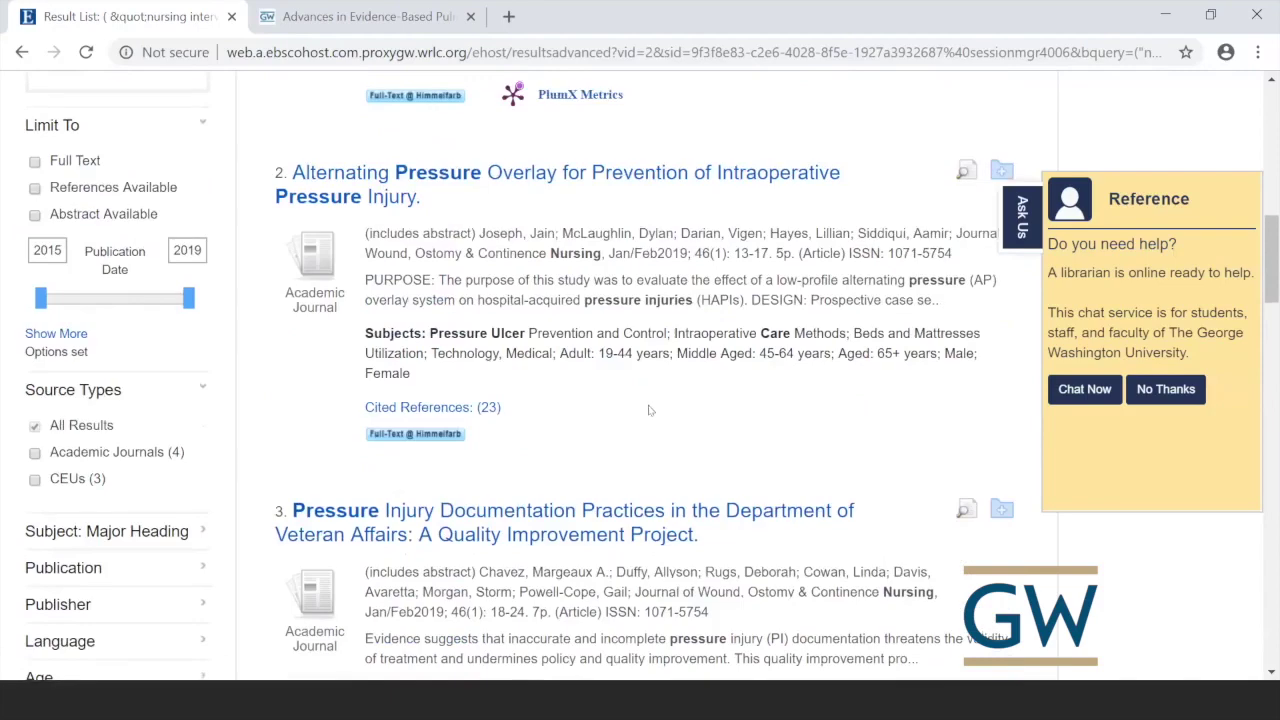
{"action": "scroll", "coordinate": [650, 410], "scroll_direction": "up", "scroll_amount": 4}
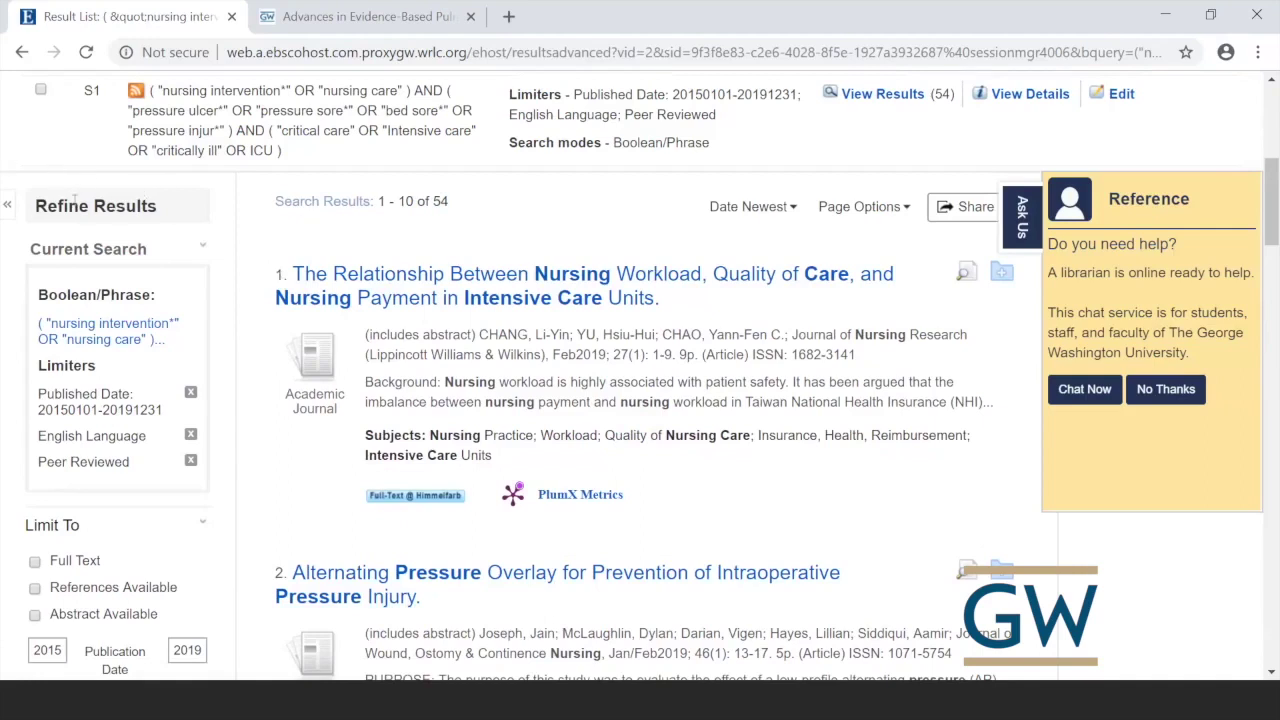
{"action": "scroll", "coordinate": [254, 513], "scroll_direction": "down", "scroll_amount": 3}
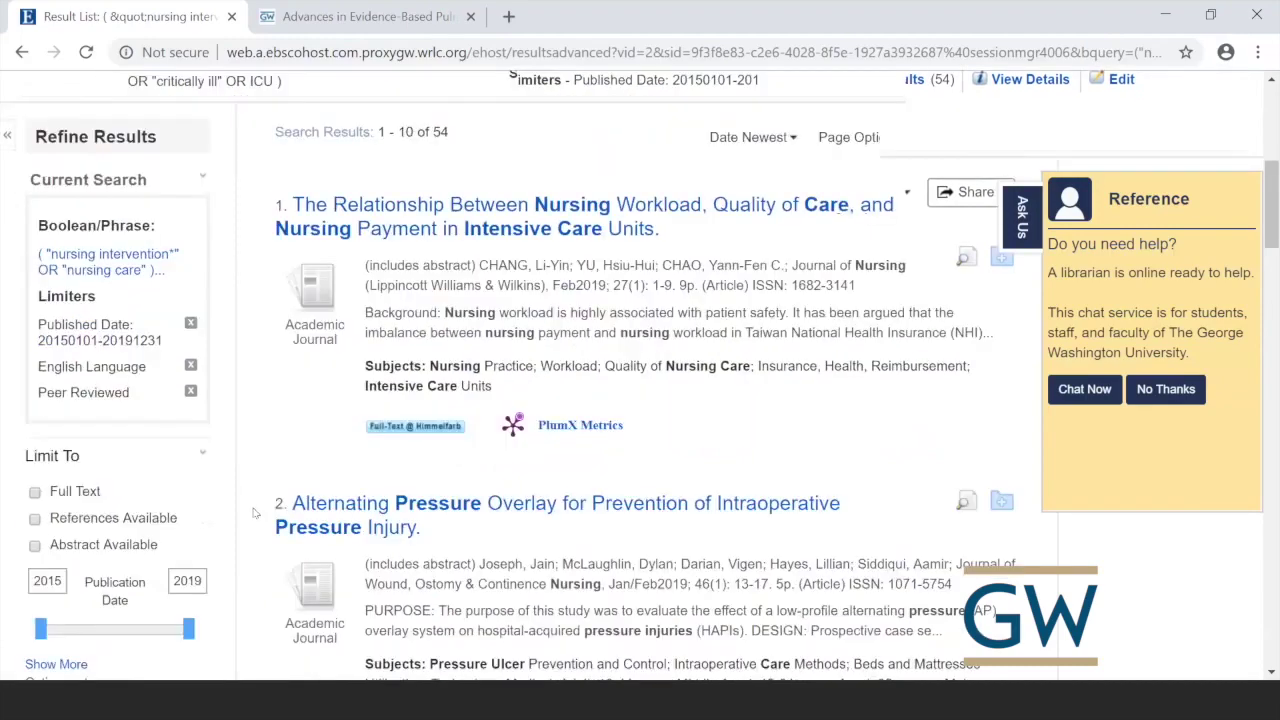
{"action": "scroll", "coordinate": [254, 513], "scroll_direction": "down", "scroll_amount": 4}
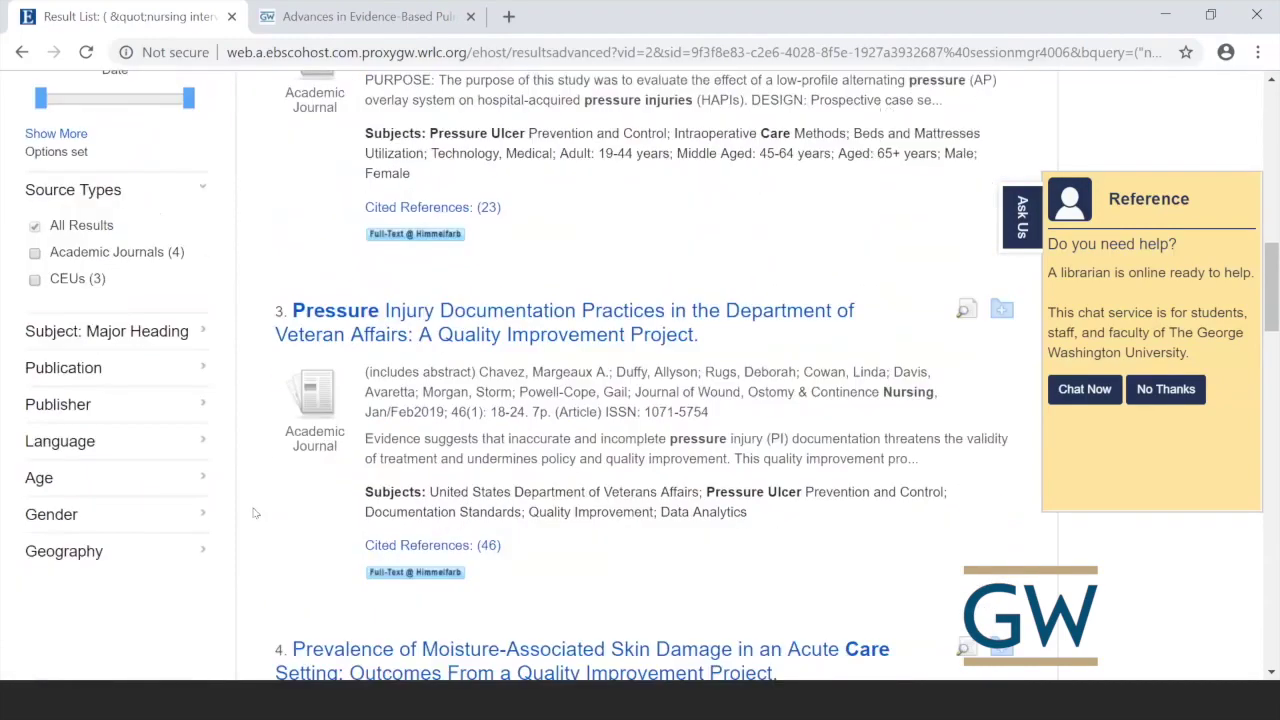
{"action": "scroll", "coordinate": [254, 513], "scroll_direction": "up", "scroll_amount": 7}
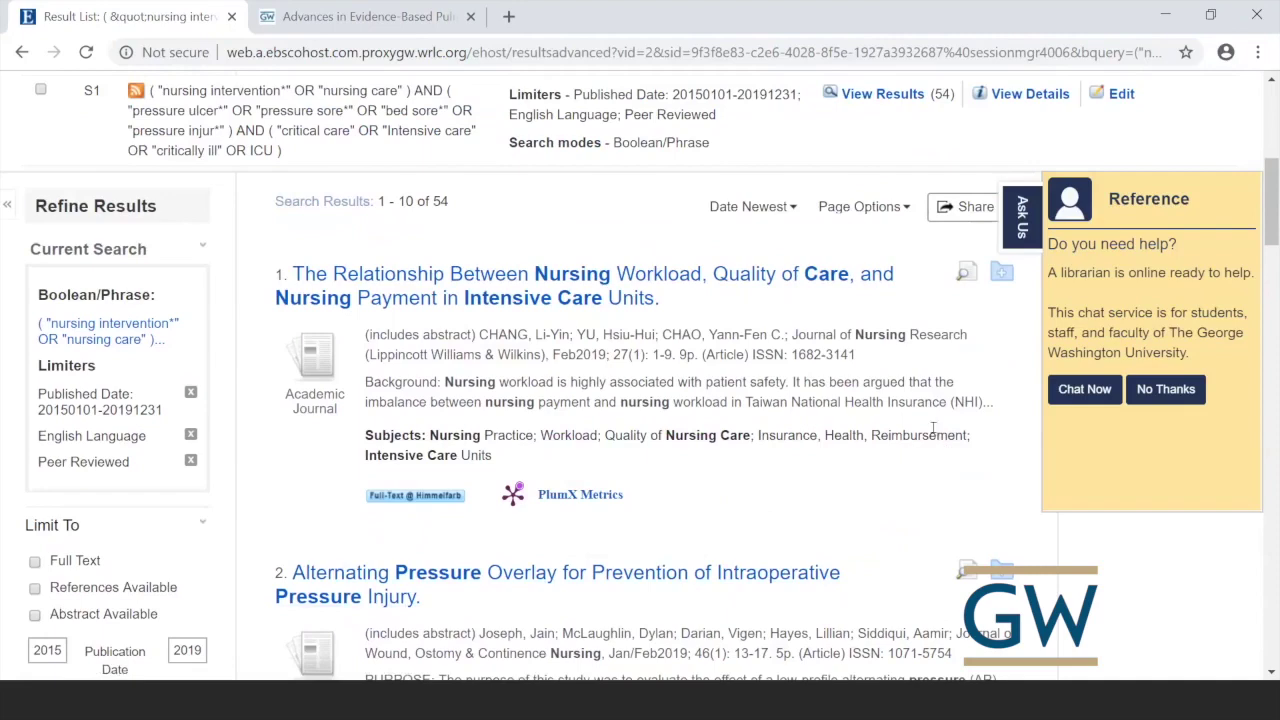
{"action": "scroll", "coordinate": [680, 340], "scroll_direction": "down", "scroll_amount": 2}
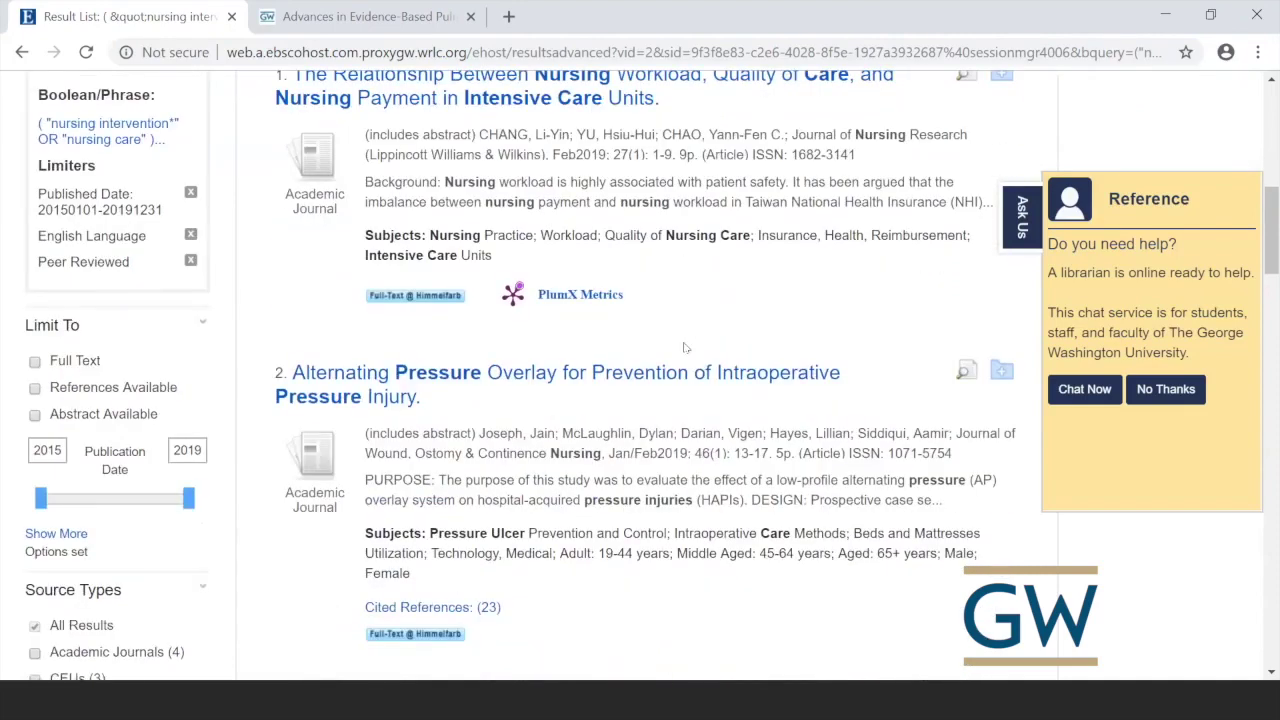
{"action": "scroll", "coordinate": [680, 340], "scroll_direction": "up", "scroll_amount": 2}
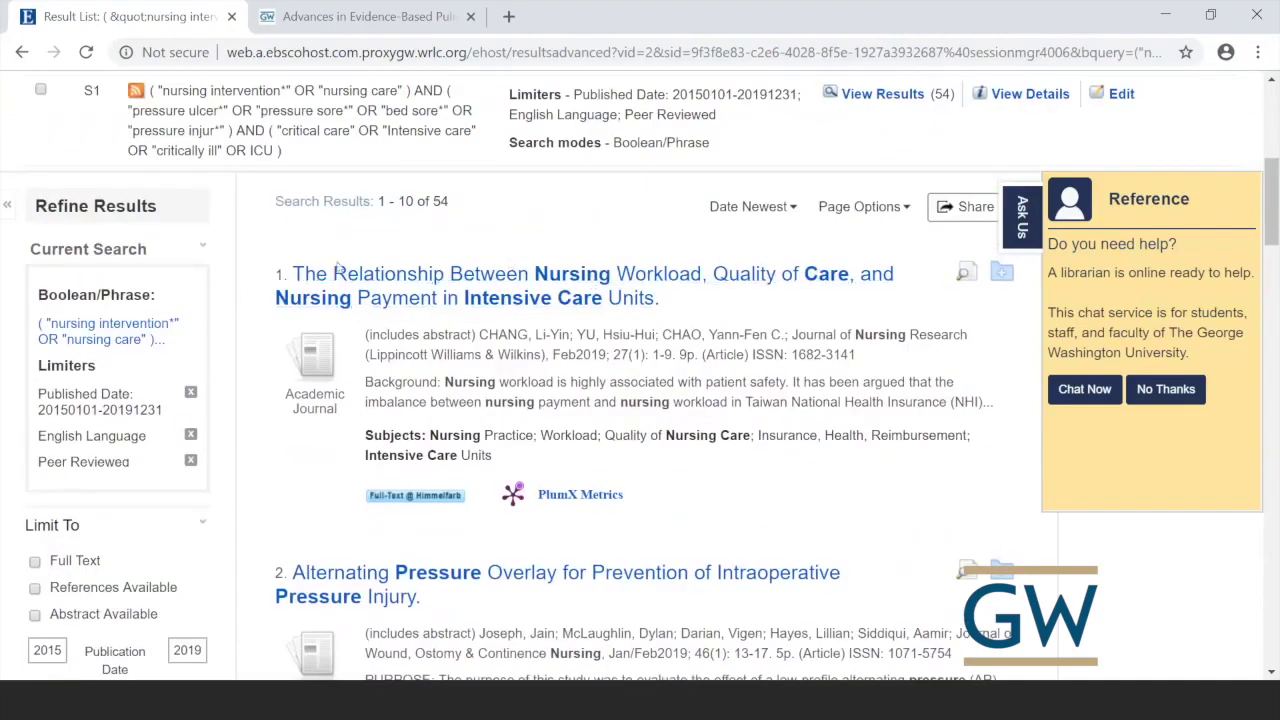
- Open the first article's detailed record, review its subjects, abstract and available tools, and return to the result list
{"action": "left_click", "coordinate": [418, 279]}
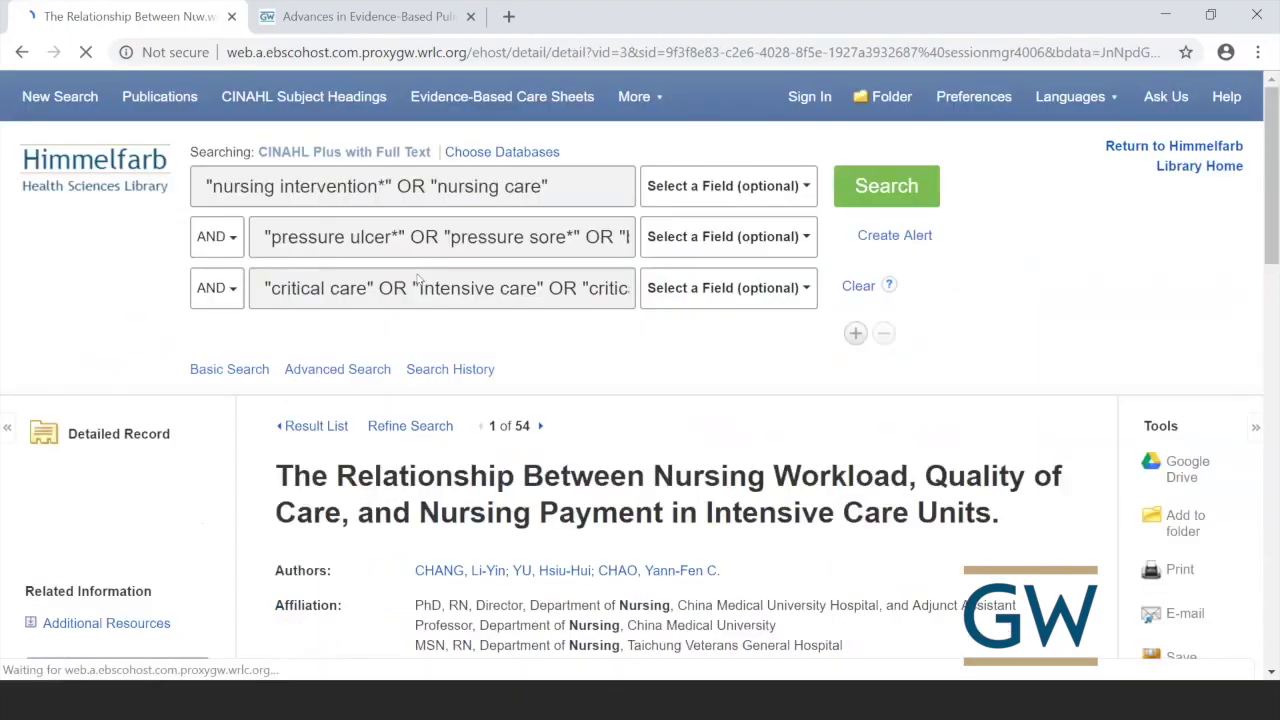
{"action": "scroll", "coordinate": [695, 398], "scroll_direction": "down", "scroll_amount": 2}
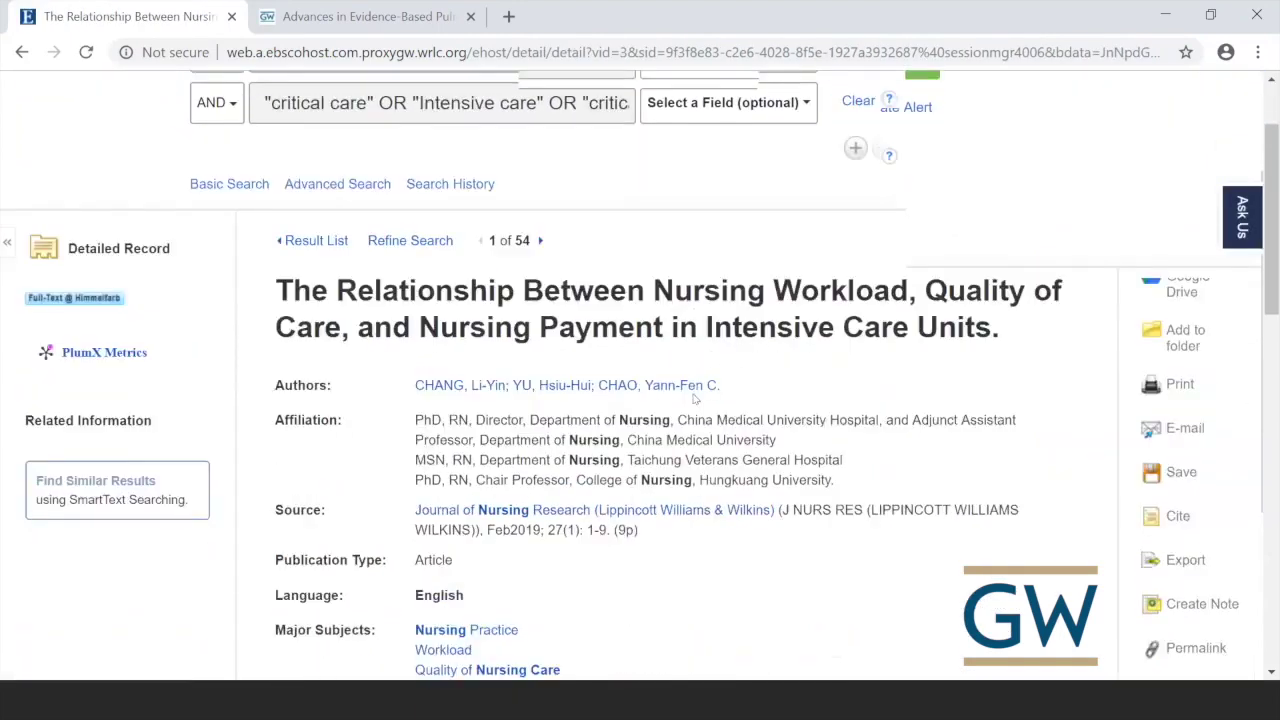
{"action": "scroll", "coordinate": [690, 400], "scroll_direction": "down", "scroll_amount": 1}
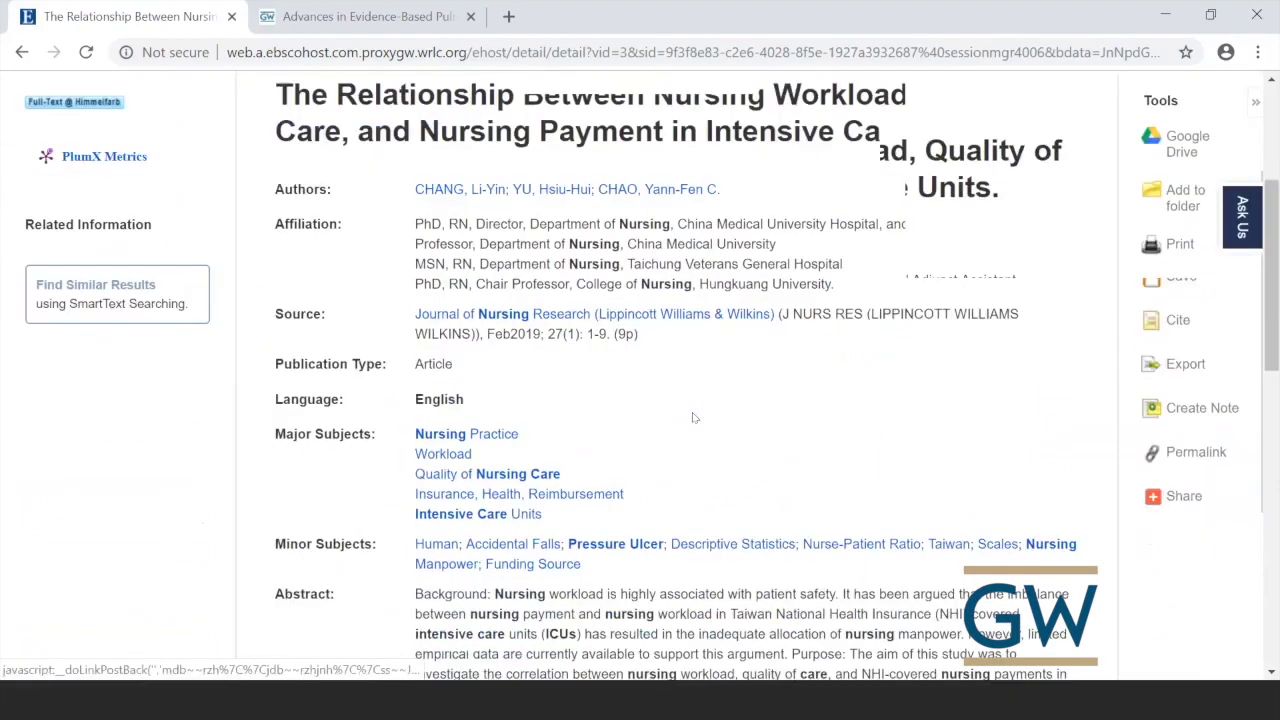
{"action": "scroll", "coordinate": [695, 418], "scroll_direction": "up", "scroll_amount": 1}
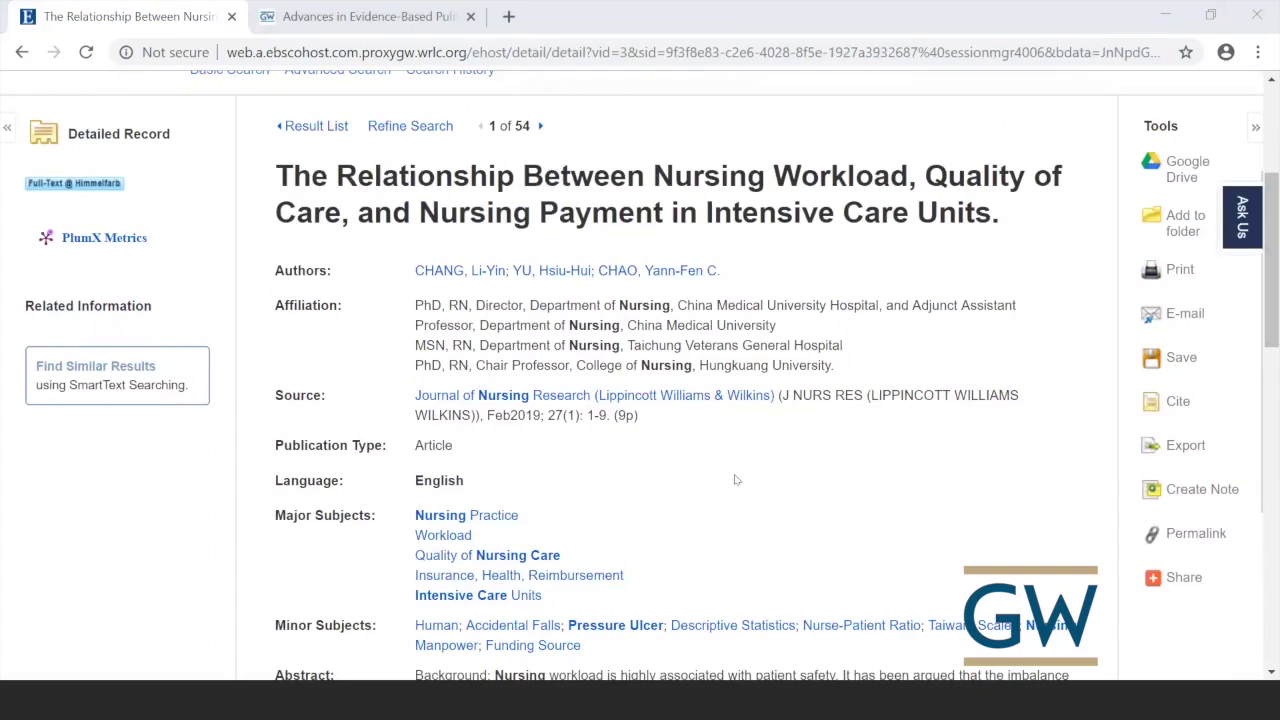
{"action": "scroll", "coordinate": [732, 462], "scroll_direction": "down", "scroll_amount": 1}
{"action": "scroll", "coordinate": [730, 457], "scroll_direction": "down", "scroll_amount": 1}
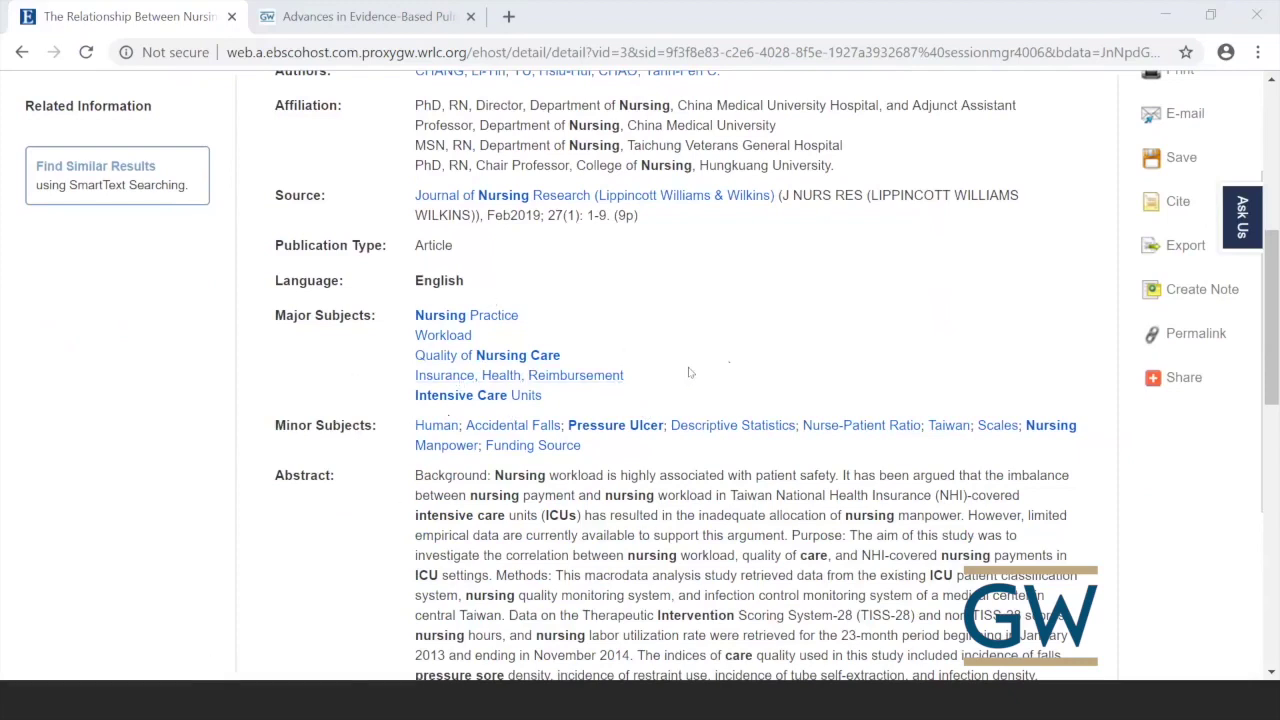
{"action": "scroll", "coordinate": [688, 372], "scroll_direction": "down", "scroll_amount": 2}
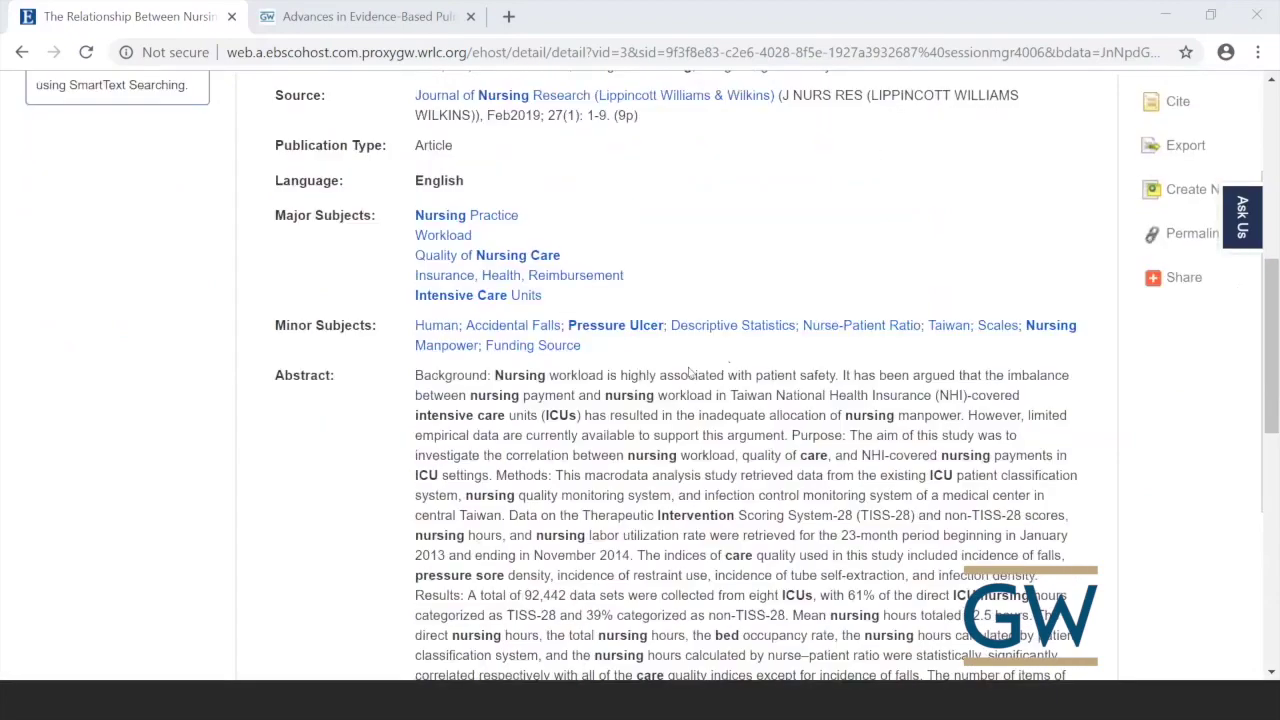
{"action": "scroll", "coordinate": [688, 372], "scroll_direction": "up", "scroll_amount": 1}
{"action": "scroll", "coordinate": [688, 372], "scroll_direction": "up", "scroll_amount": 4}
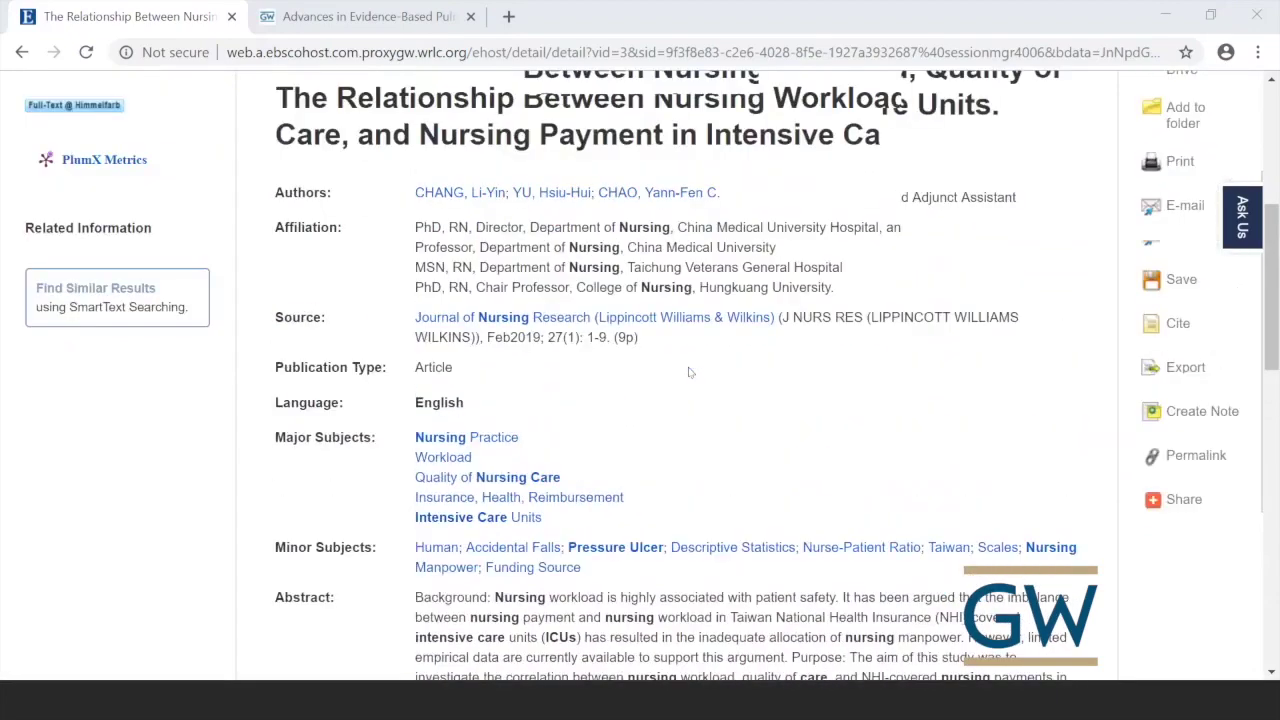
{"action": "key", "text": "alt+Left"}
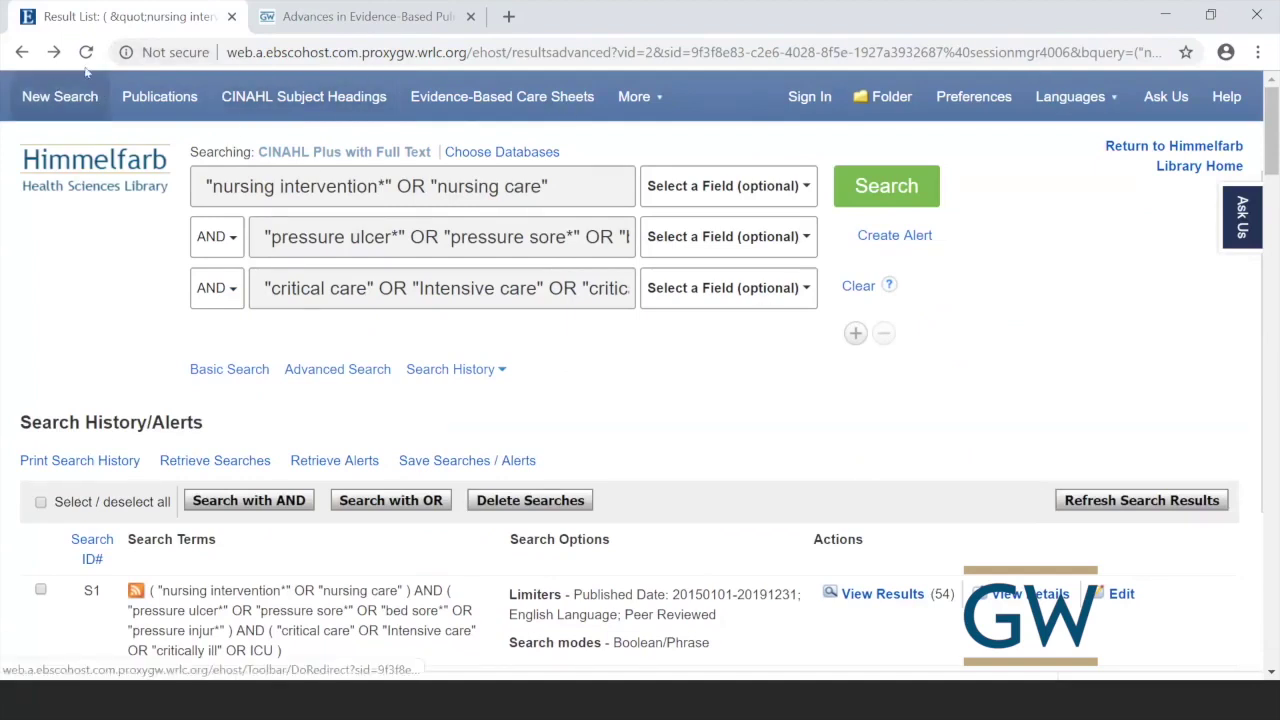
- Go to the library home page at himmelfarb.gwu.edu and open the Scopus database from the popular resources
{"action": "left_click", "coordinate": [231, 56]}
{"action": "type", "text": "hi"}
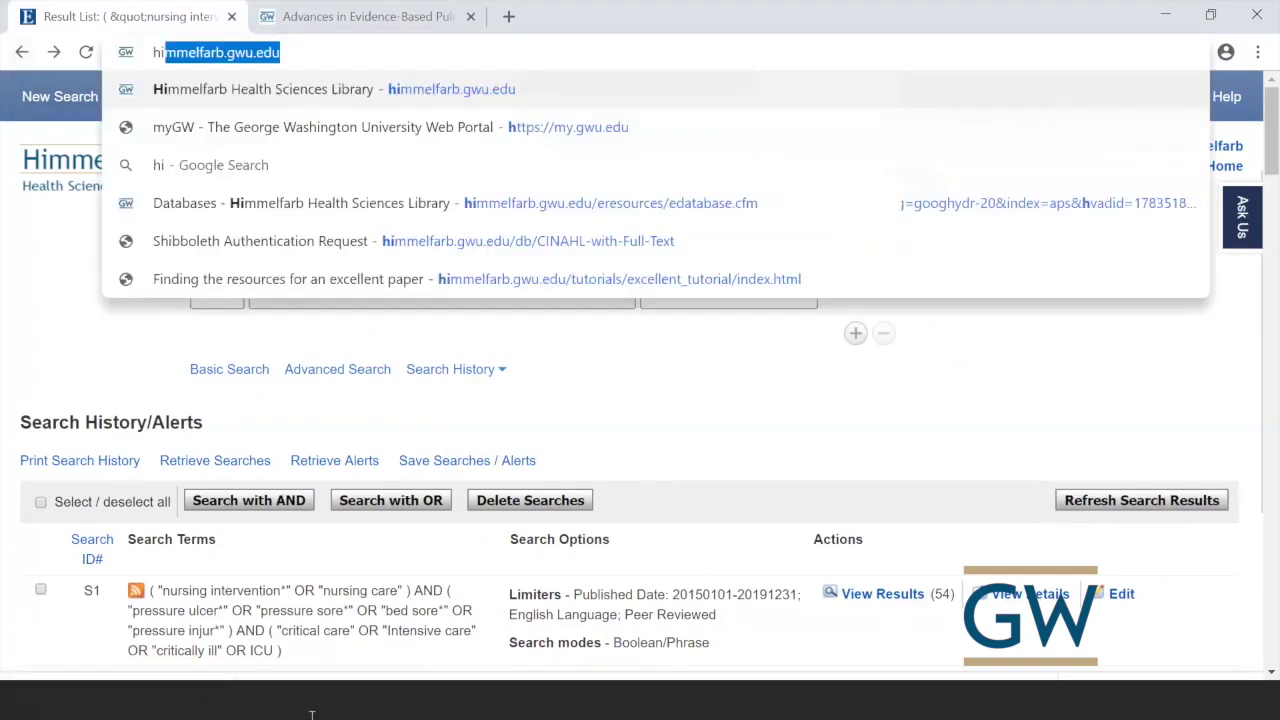
{"action": "key", "text": "Return"}
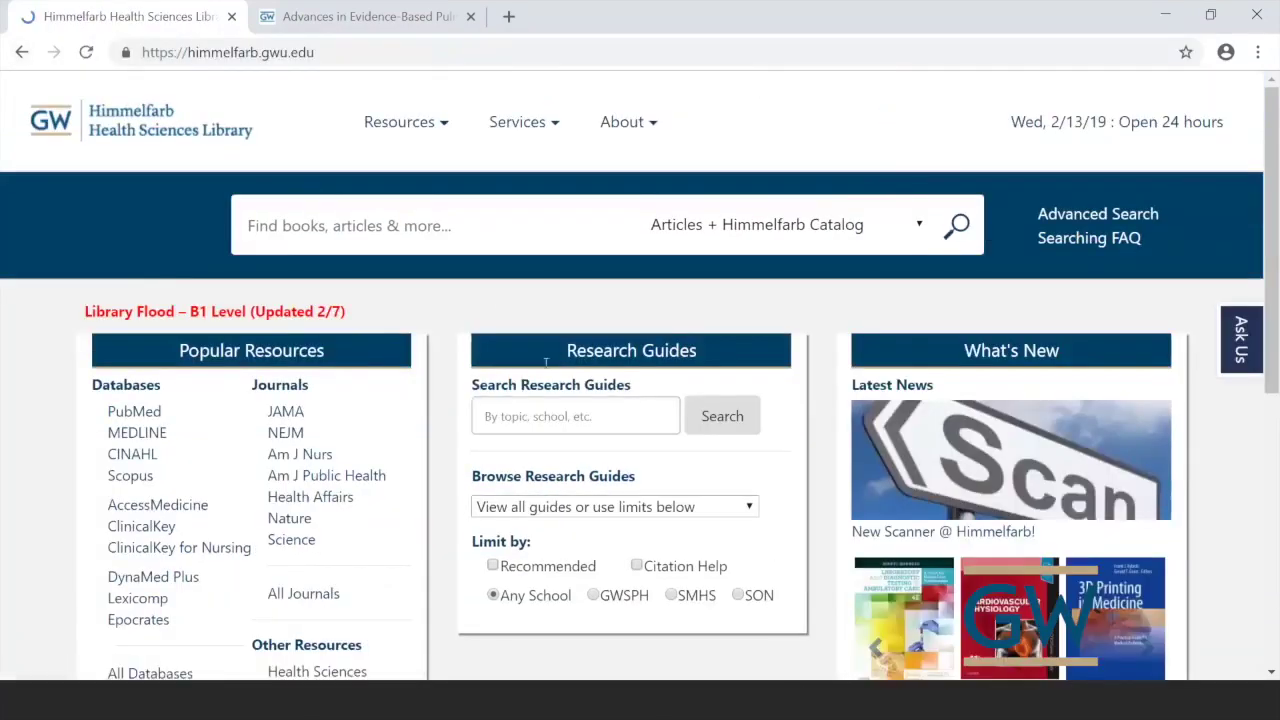
{"action": "scroll", "coordinate": [485, 300], "scroll_direction": "down", "scroll_amount": 3}
{"action": "scroll", "coordinate": [484, 297], "scroll_direction": "up", "scroll_amount": 2}
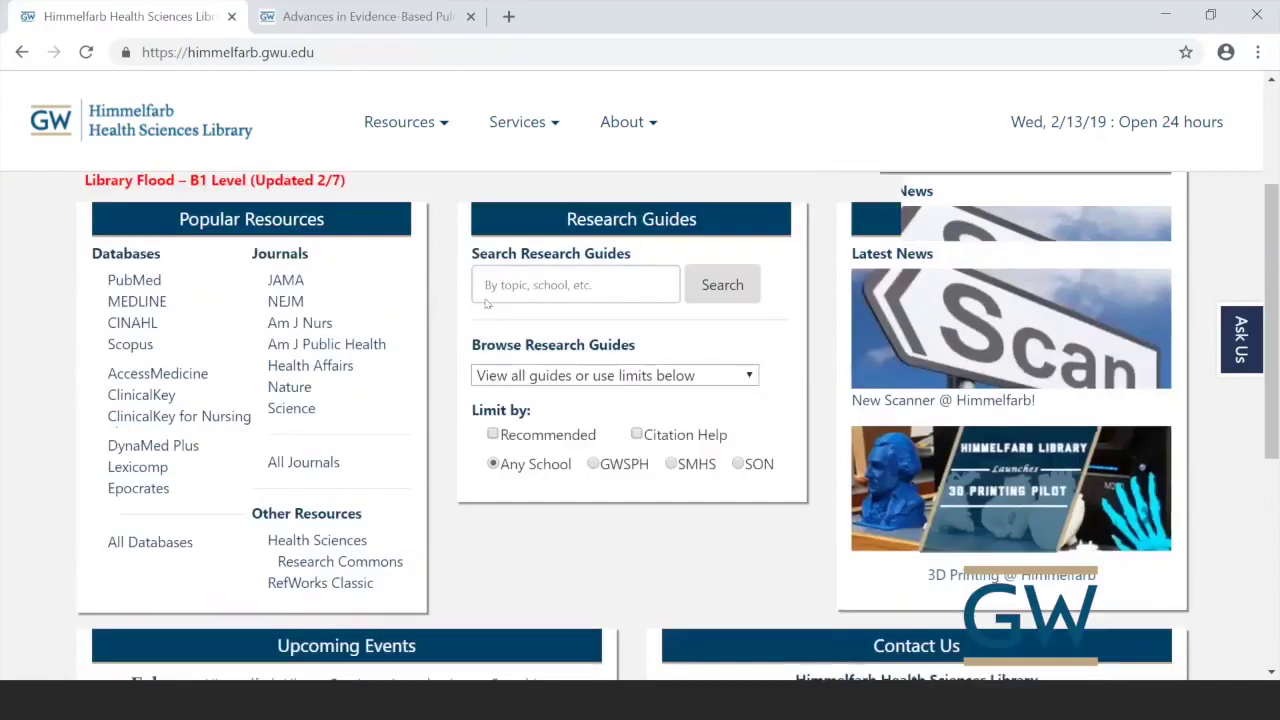
{"action": "scroll", "coordinate": [483, 295], "scroll_direction": "down", "scroll_amount": 1}
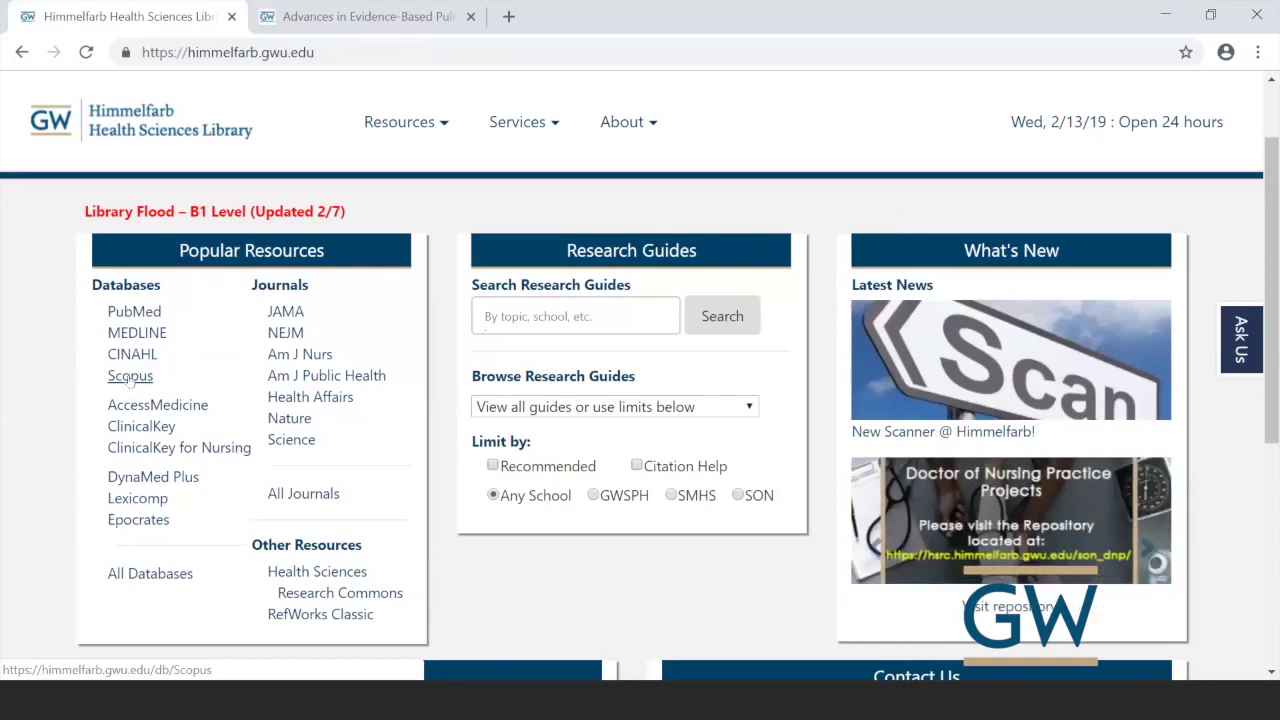
{"action": "left_click", "coordinate": [130, 378]}
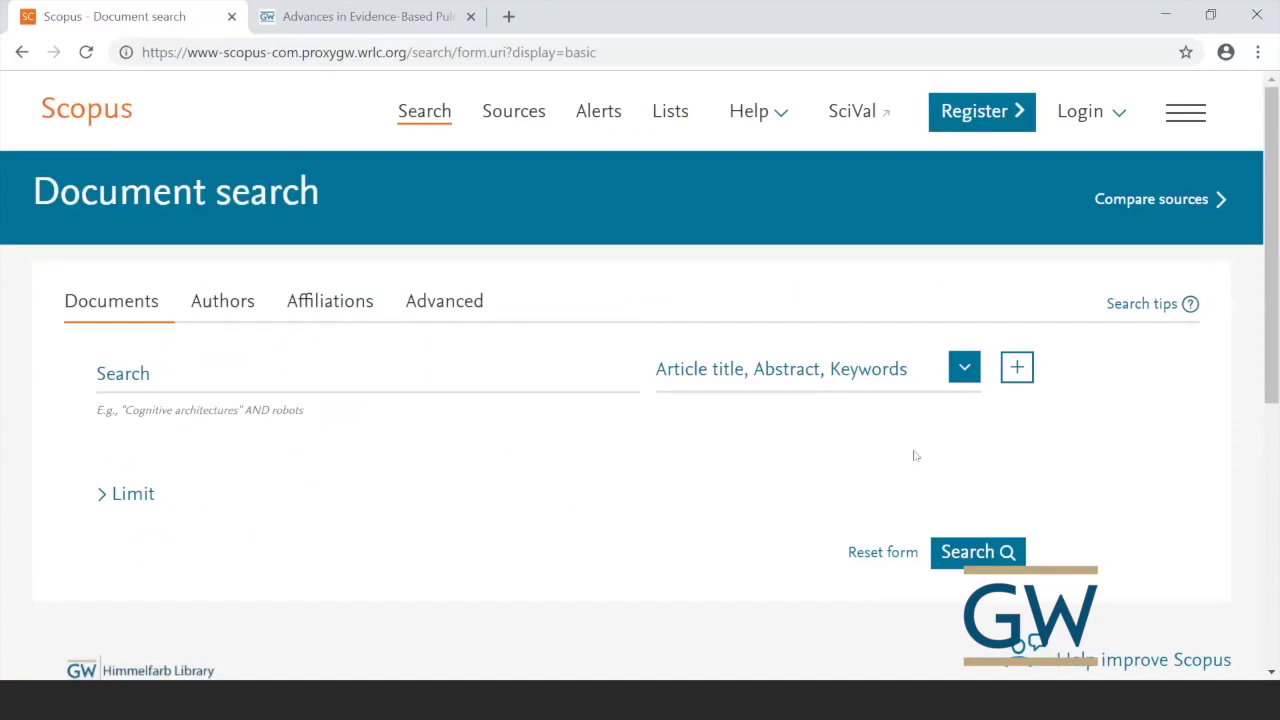
- Add two more AND search rows to the Scopus document search form
{"action": "left_click", "coordinate": [1018, 370]}
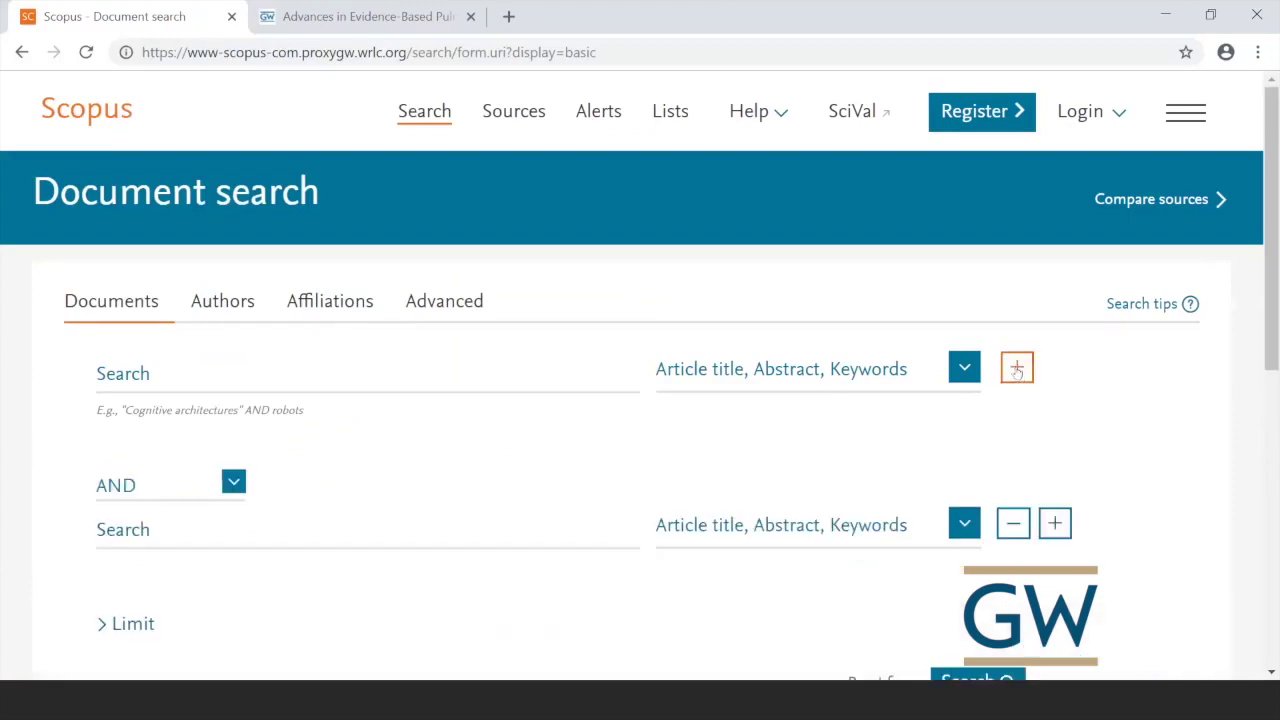
{"action": "scroll", "coordinate": [1017, 373], "scroll_direction": "down", "scroll_amount": 1}
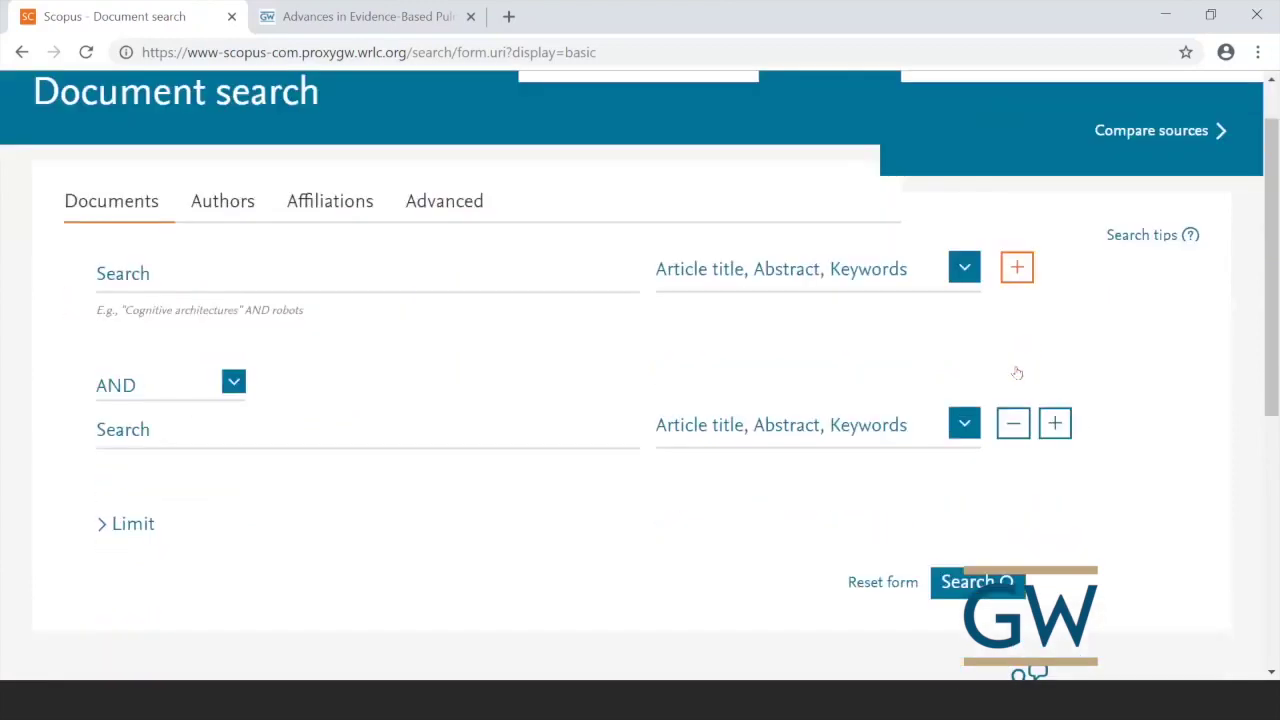
{"action": "left_click", "coordinate": [1055, 424]}
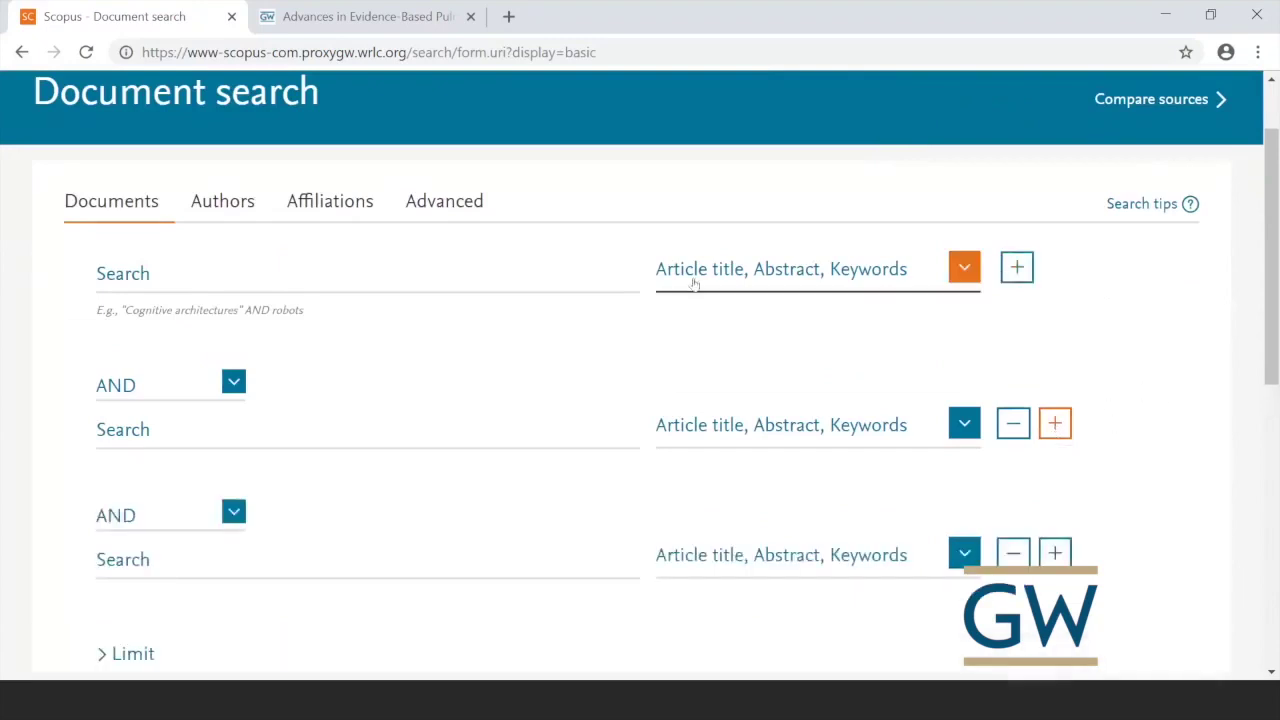
- Enter "nursing intervention" OR "nursing care" as the first search concept
{"action": "left_click", "coordinate": [130, 276]}
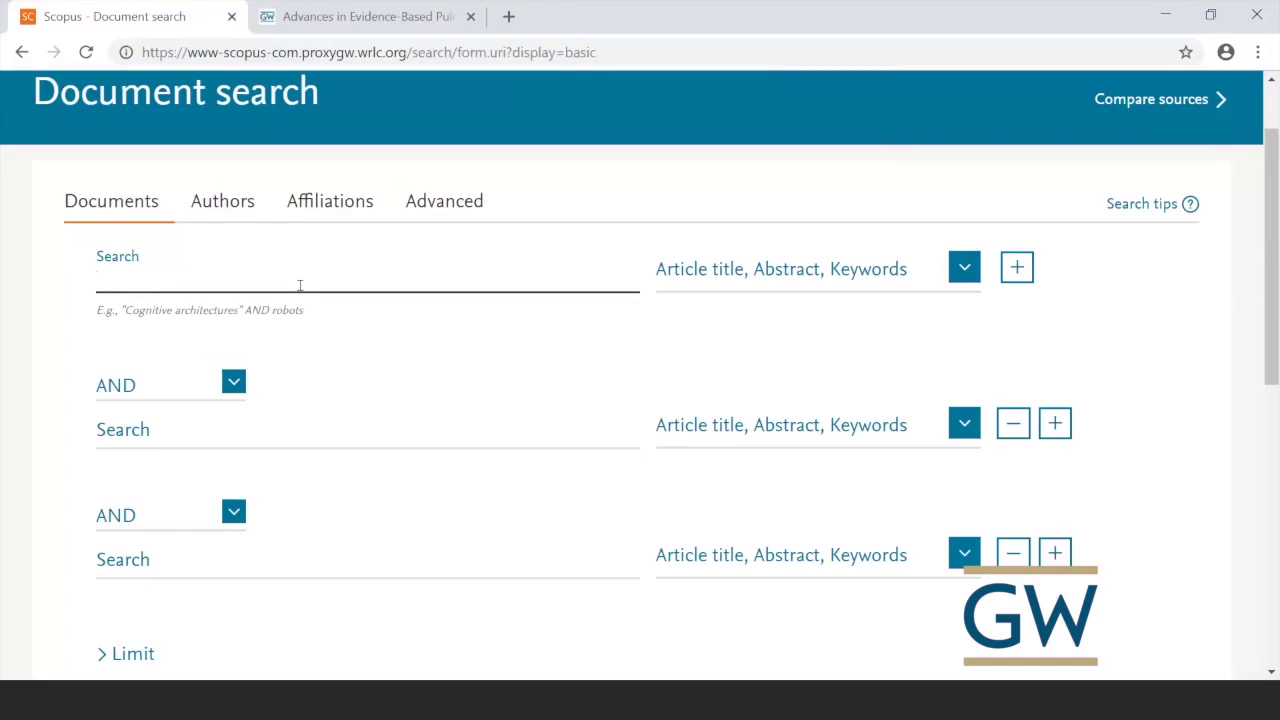
{"action": "type", "text": "\"nursing i"}
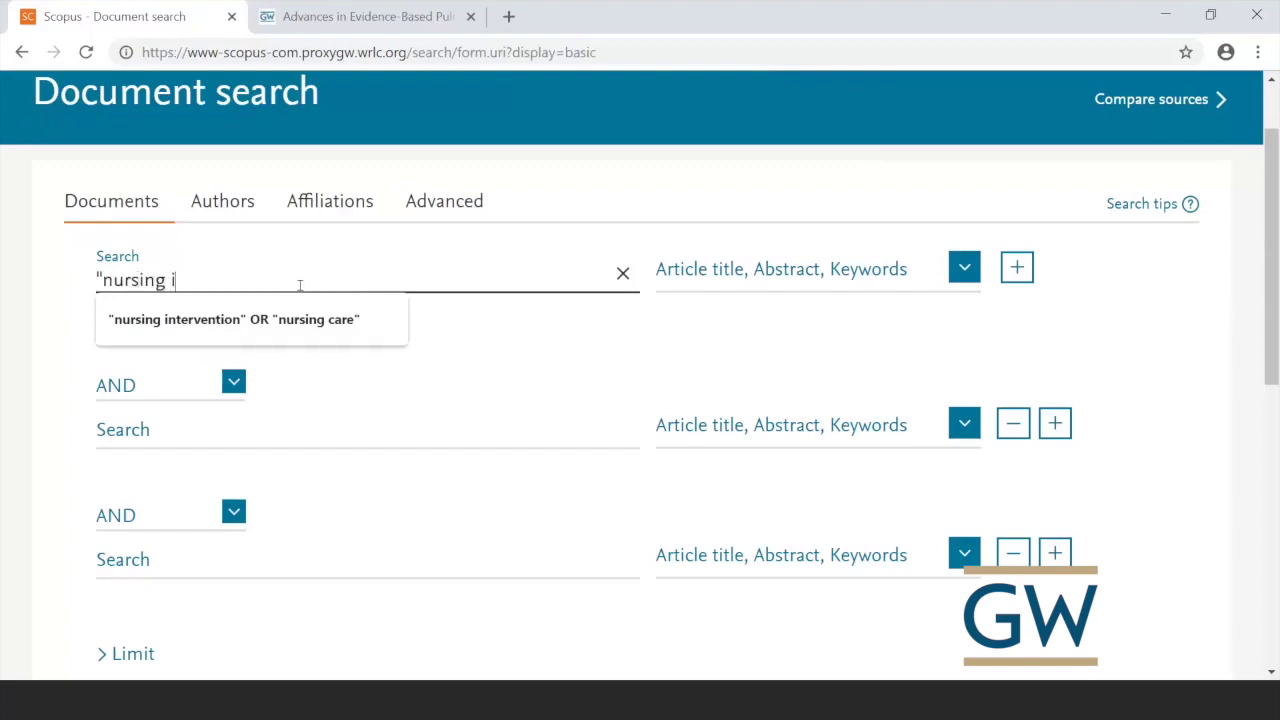
{"action": "type", "text": "ntervention"}
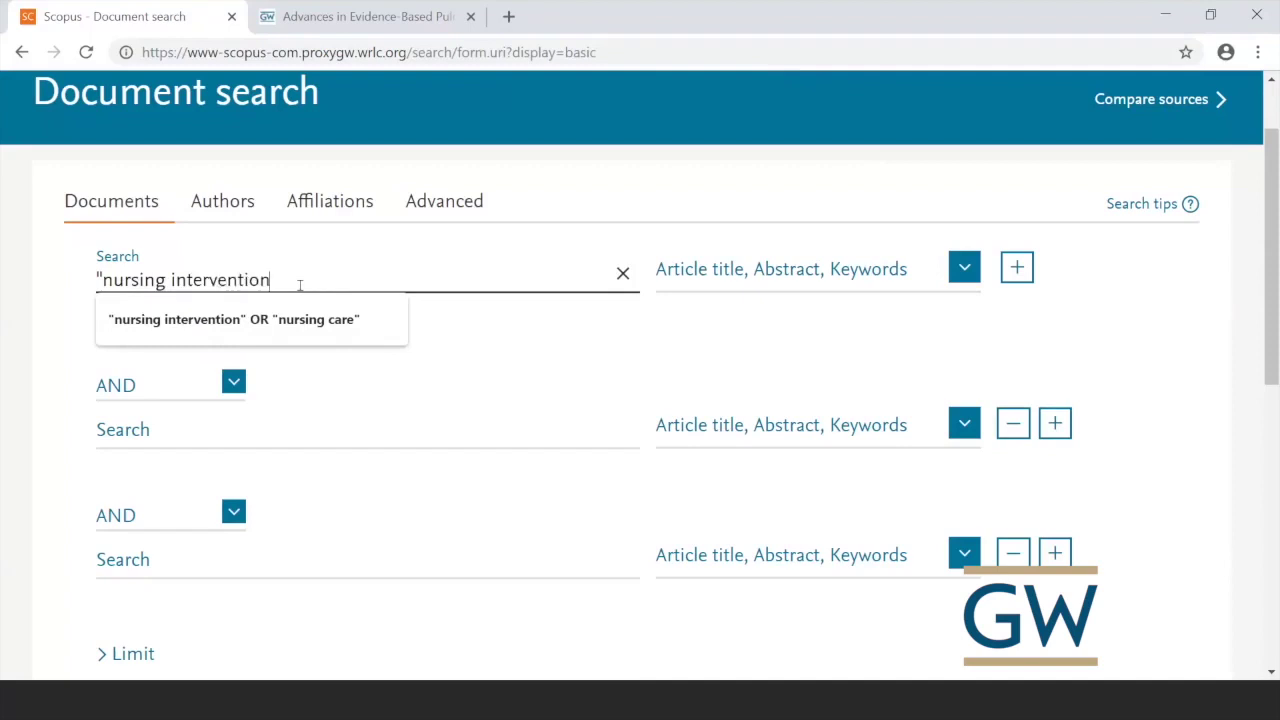
{"action": "type", "text": "\" OR \"nursing "}
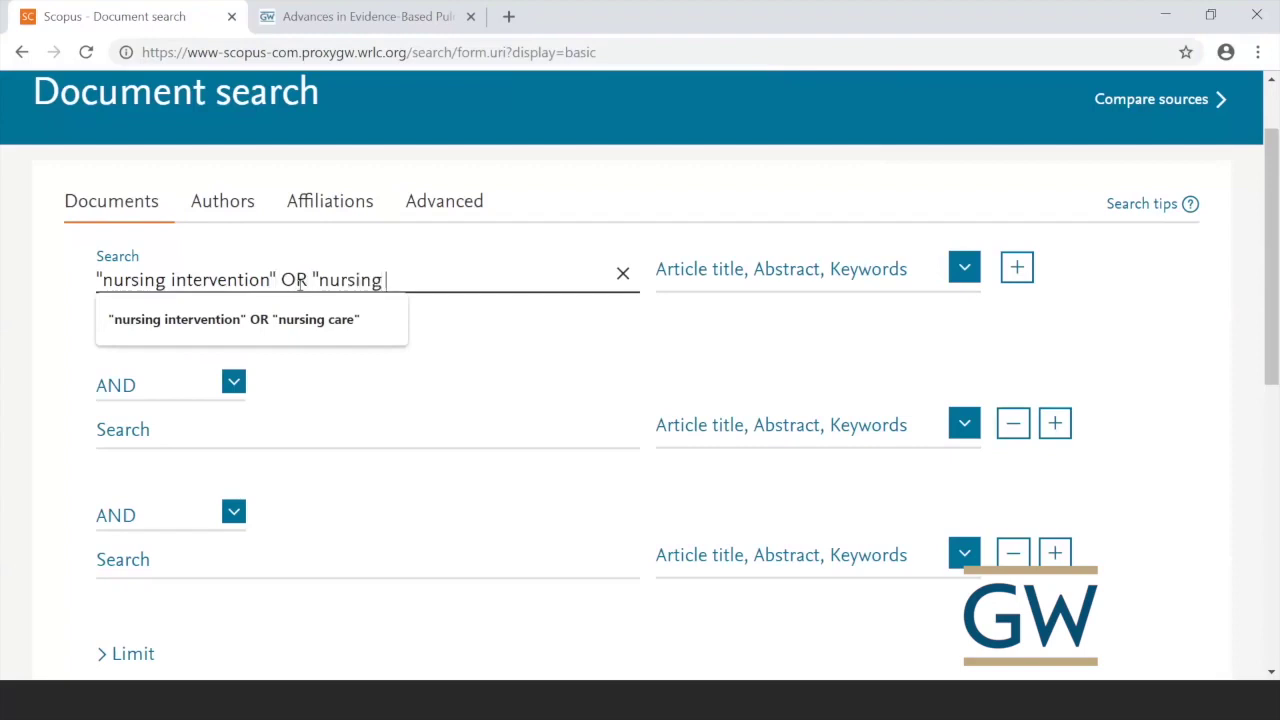
{"action": "type", "text": "care\""}
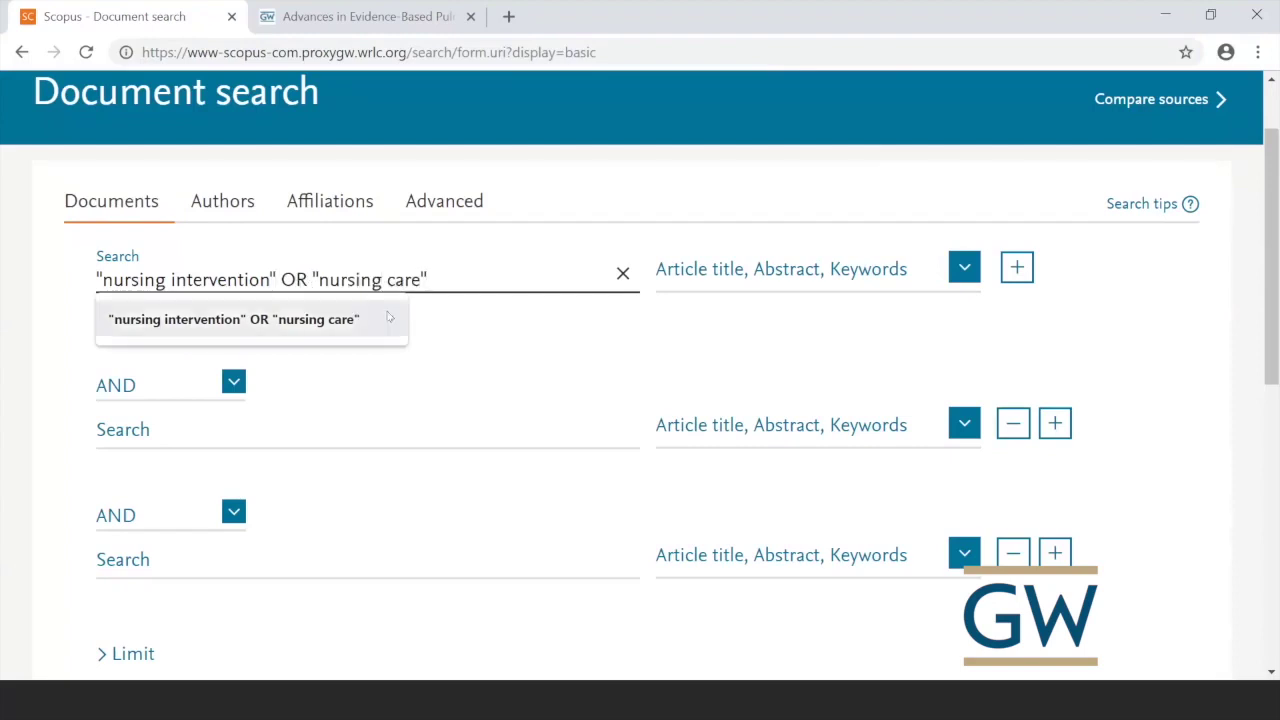
{"action": "left_click", "coordinate": [538, 362]}
- Fill the second field with "pressure ulcer" OR "pressure sore" OR "bed sore" OR "pressure injury" and the third with "critical care" OR "intensive care" OR ICU
{"action": "left_click", "coordinate": [145, 431]}
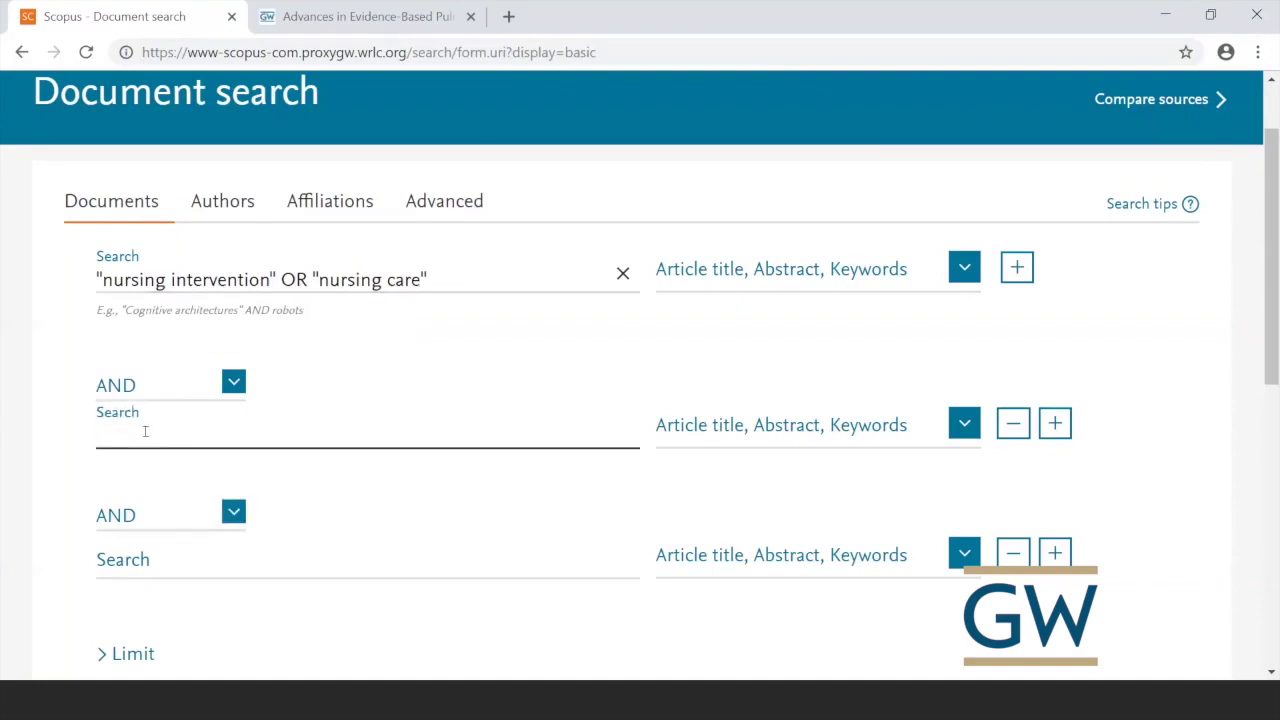
{"action": "type", "text": "\""}
{"action": "type", "text": "pr"}
{"action": "type", "text": "essure u"}
{"action": "type", "text": "lcer\" OR"}
{"action": "type", "text": " \"pressure so"}
{"action": "type", "text": "re\" OR \"bed so"}
{"action": "type", "text": "re\" OR \"pressu"}
{"action": "type", "text": "re injury\""}
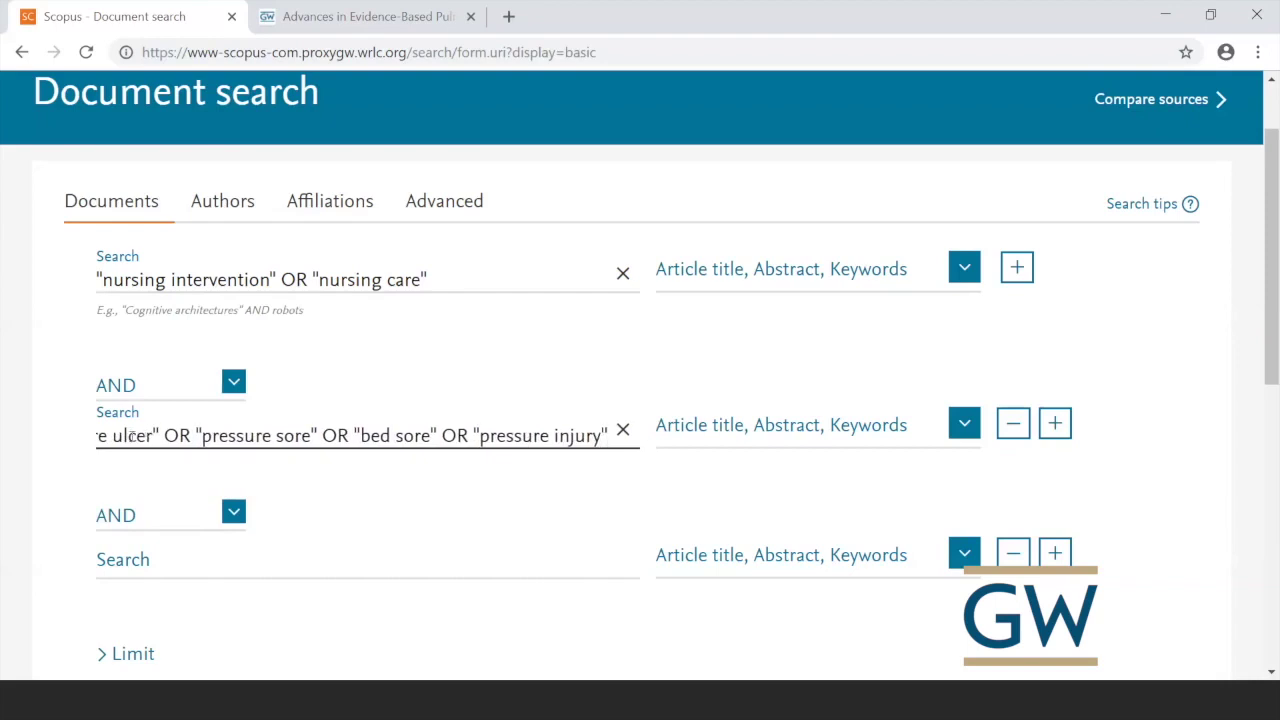
{"action": "left_click", "coordinate": [166, 562]}
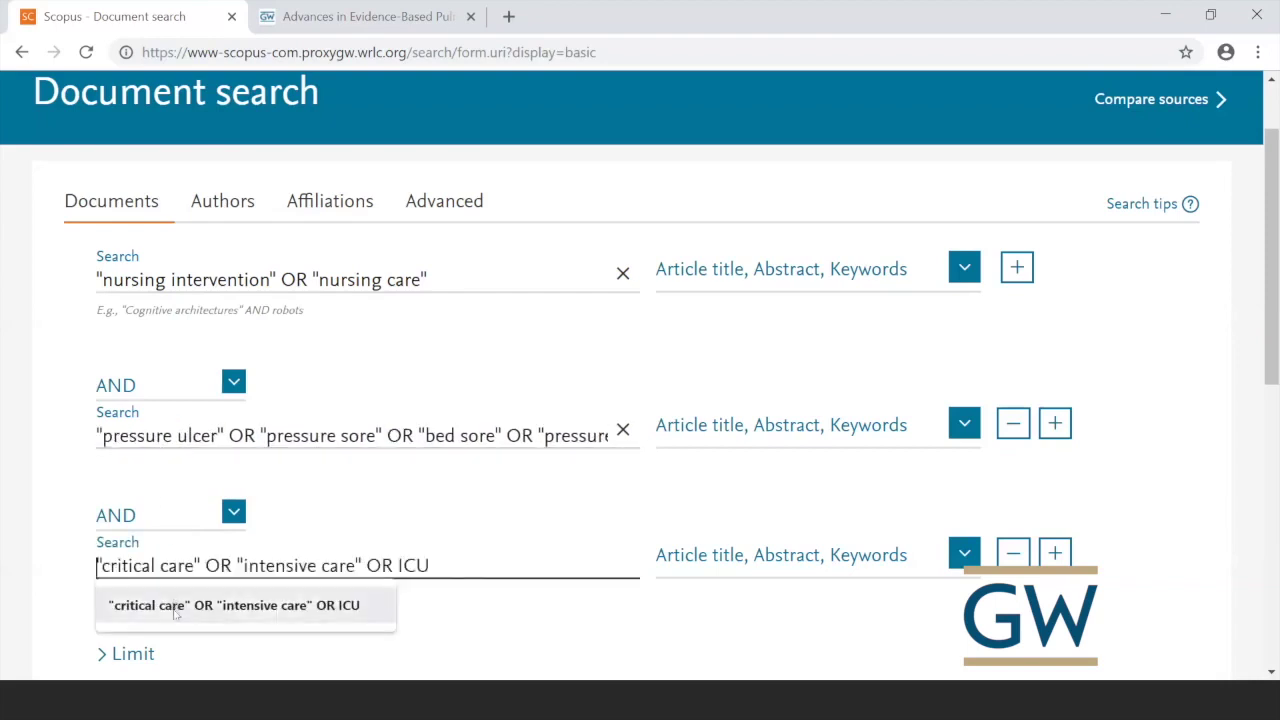
{"action": "left_click", "coordinate": [176, 610]}
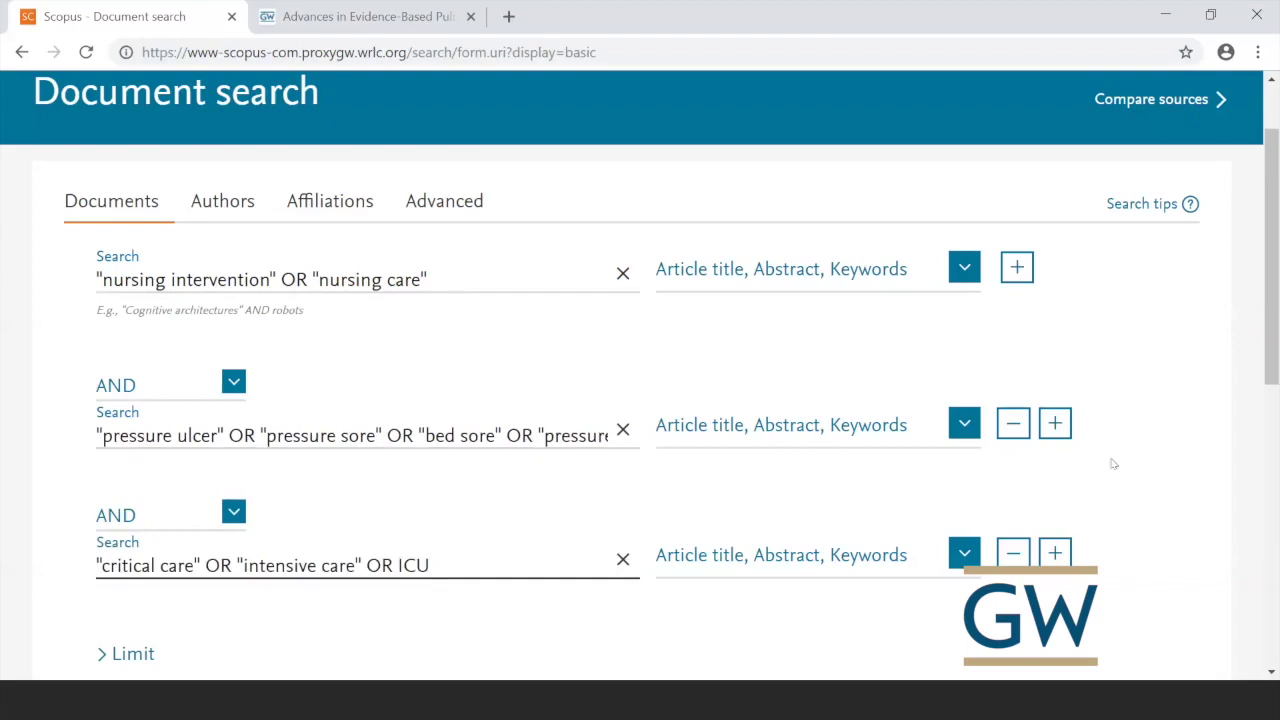
- Expand the search limits and check the available document types, keeping the document type as ALL
{"action": "scroll", "coordinate": [1113, 463], "scroll_direction": "down", "scroll_amount": 1}
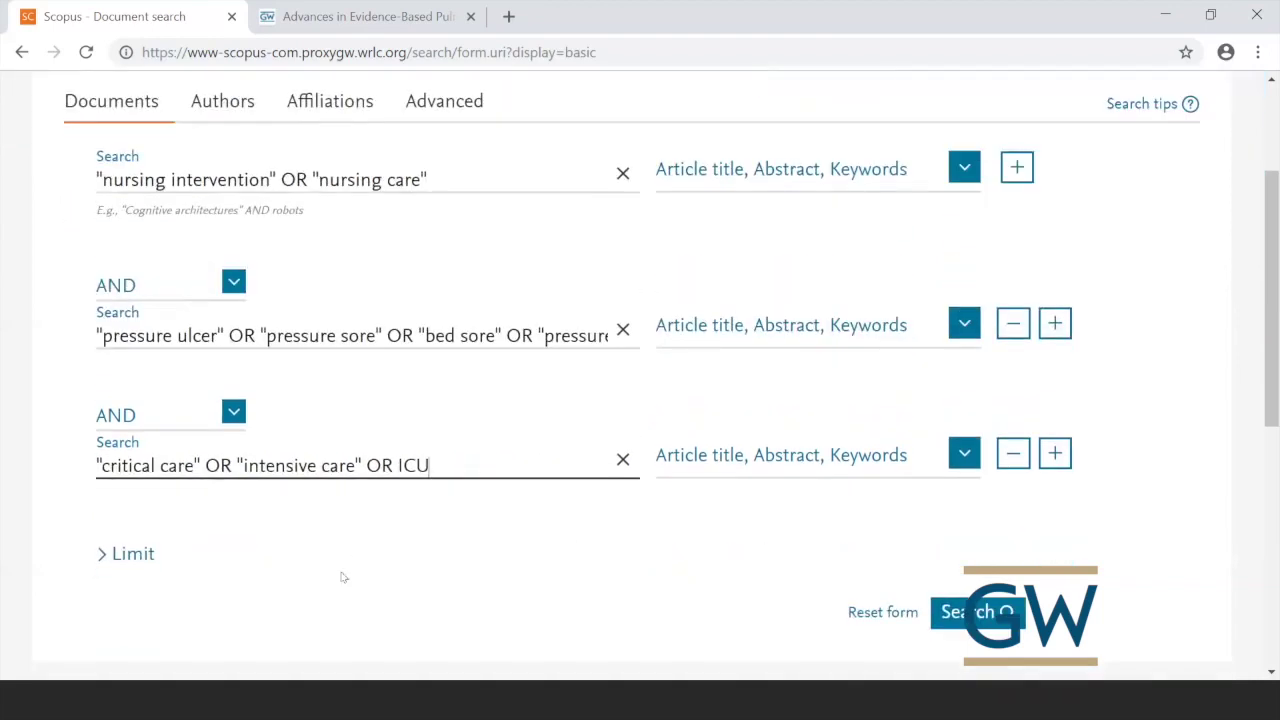
{"action": "left_click", "coordinate": [135, 556]}
{"action": "scroll", "coordinate": [229, 560], "scroll_direction": "down", "scroll_amount": 1}
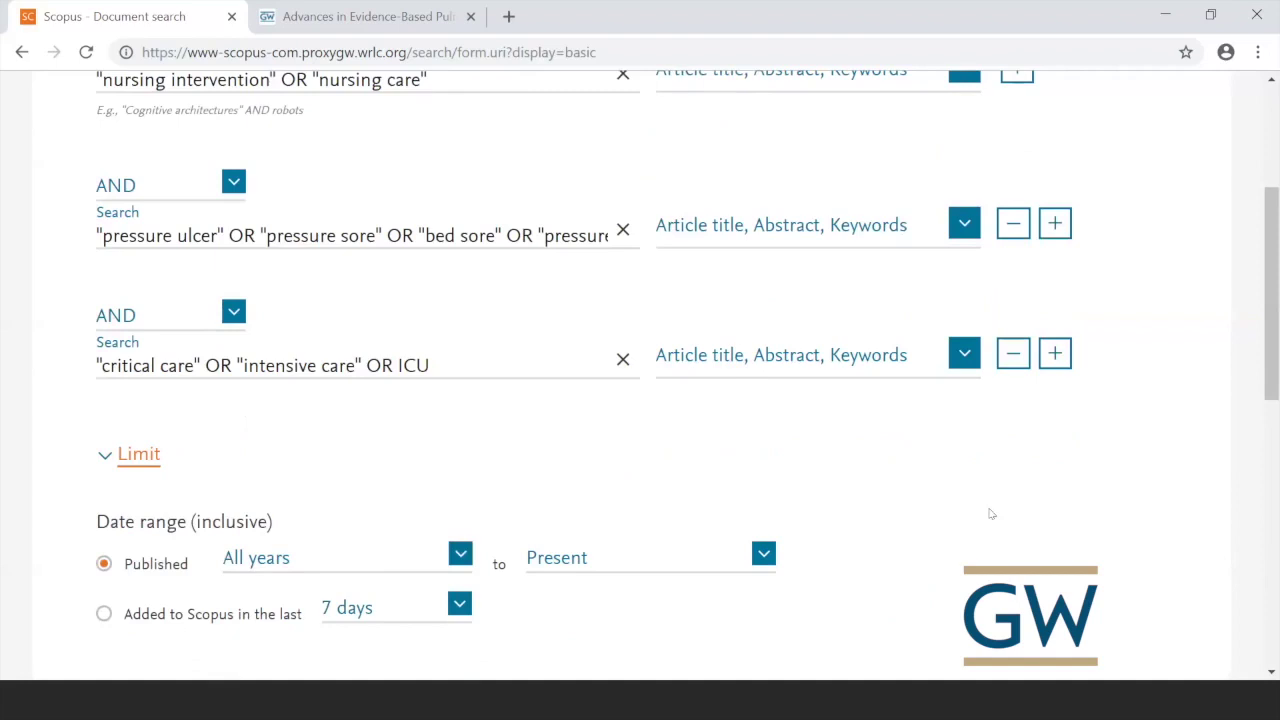
{"action": "scroll", "coordinate": [991, 514], "scroll_direction": "down", "scroll_amount": 1}
{"action": "scroll", "coordinate": [991, 512], "scroll_direction": "down", "scroll_amount": 1}
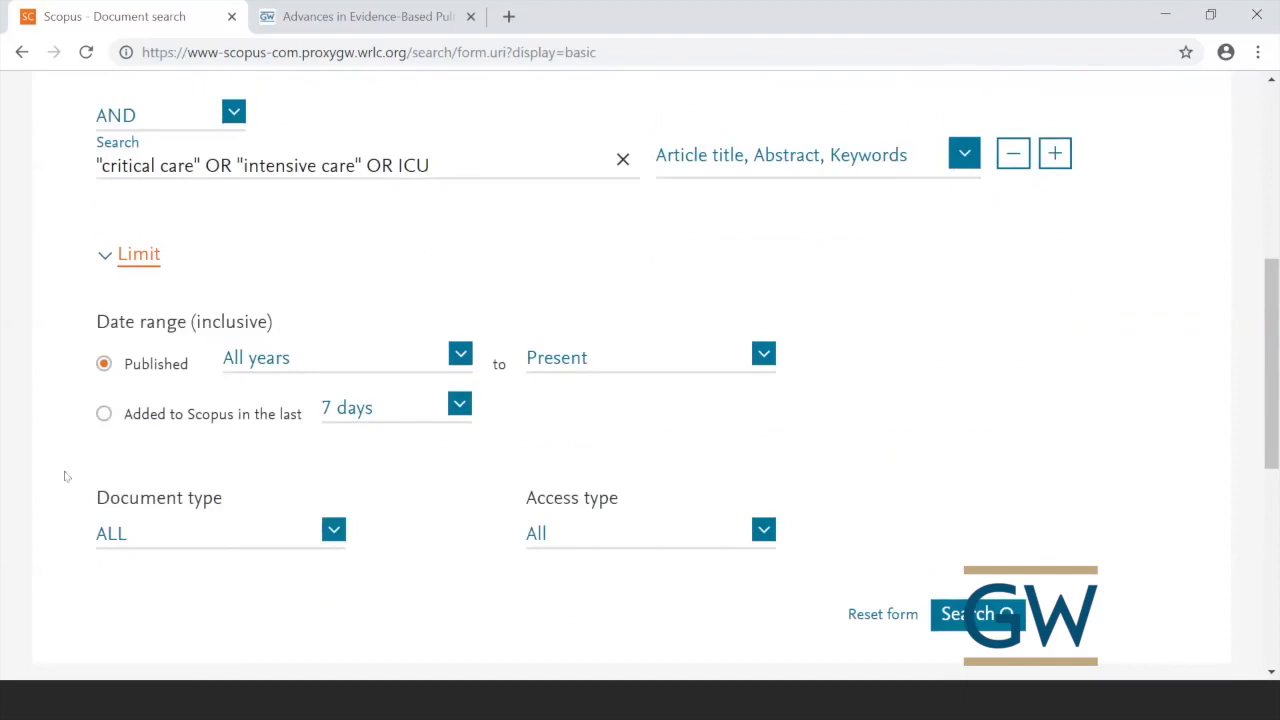
{"action": "left_click", "coordinate": [333, 530]}
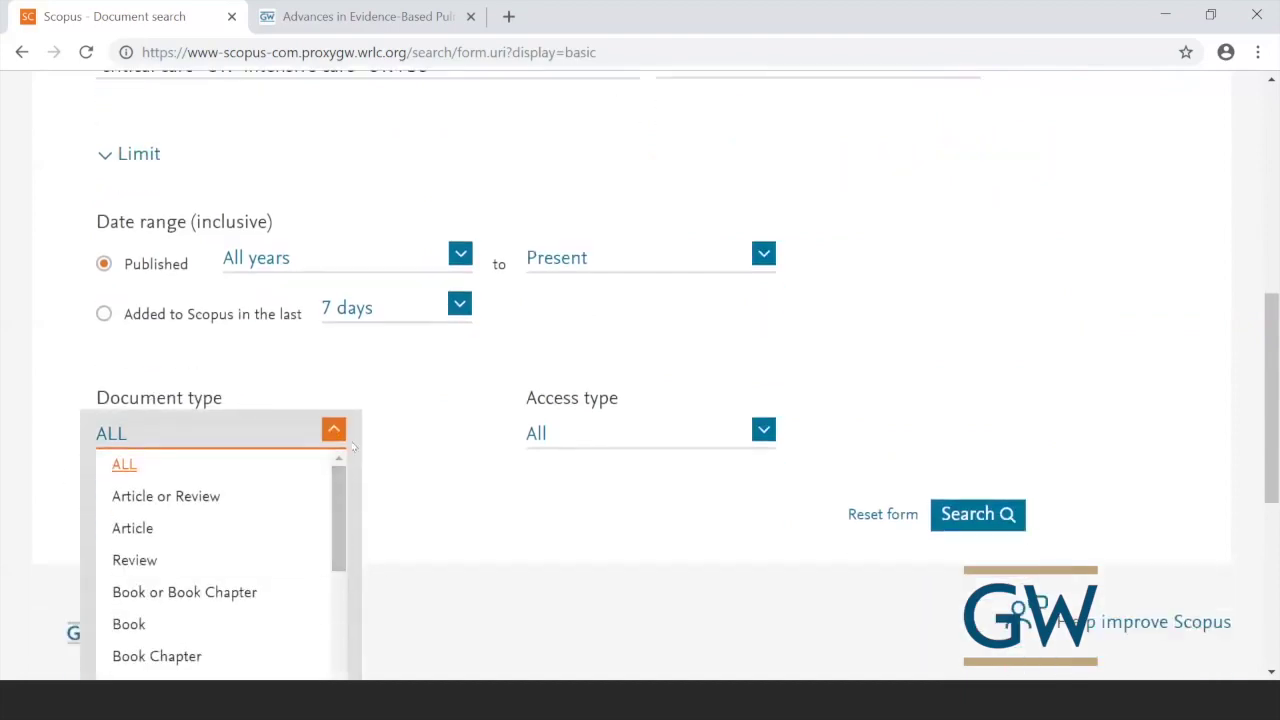
{"action": "left_click", "coordinate": [334, 430]}
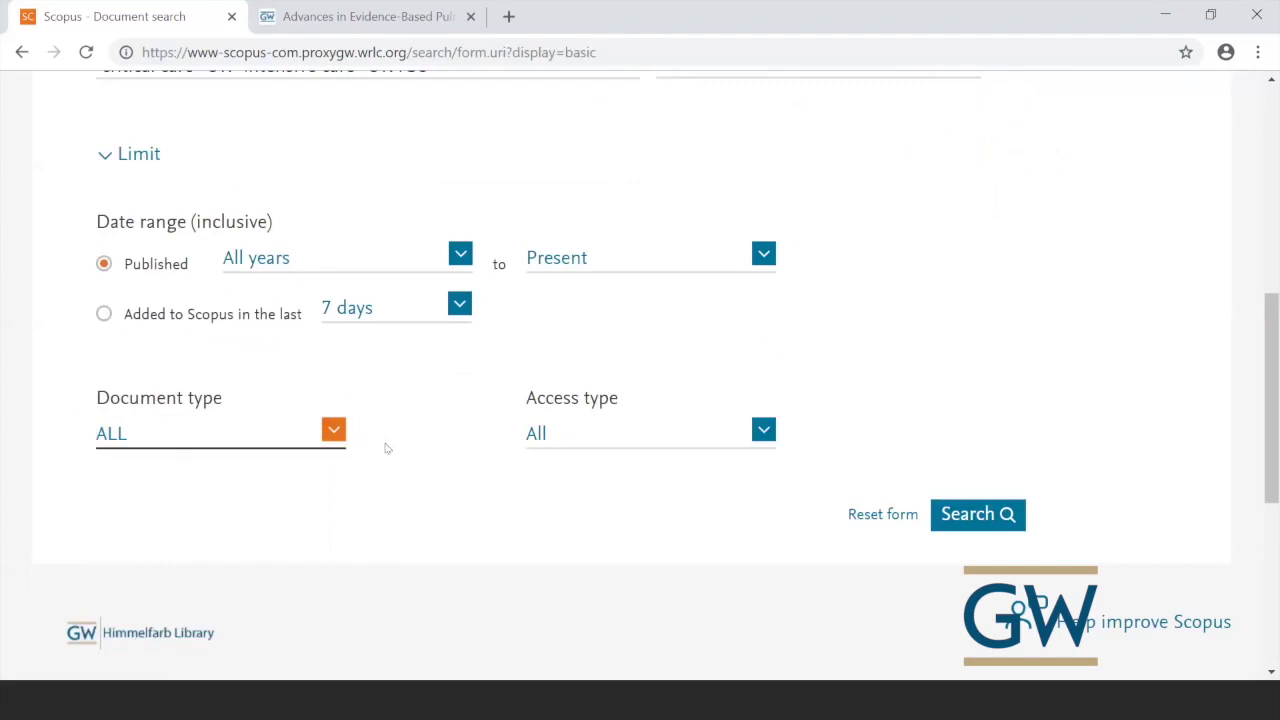
- Limit the published date range to start from 2014 and run the search
{"action": "scroll", "coordinate": [387, 448], "scroll_direction": "up", "scroll_amount": 1}
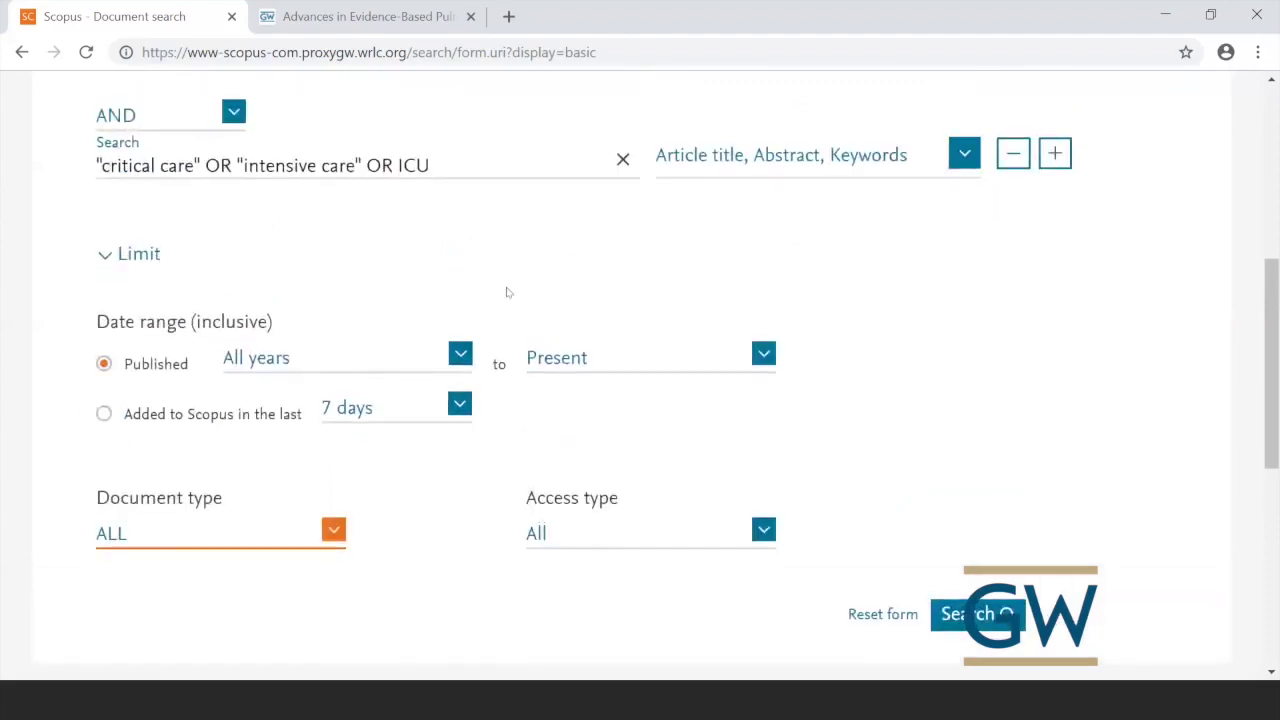
{"action": "left_click", "coordinate": [460, 356]}
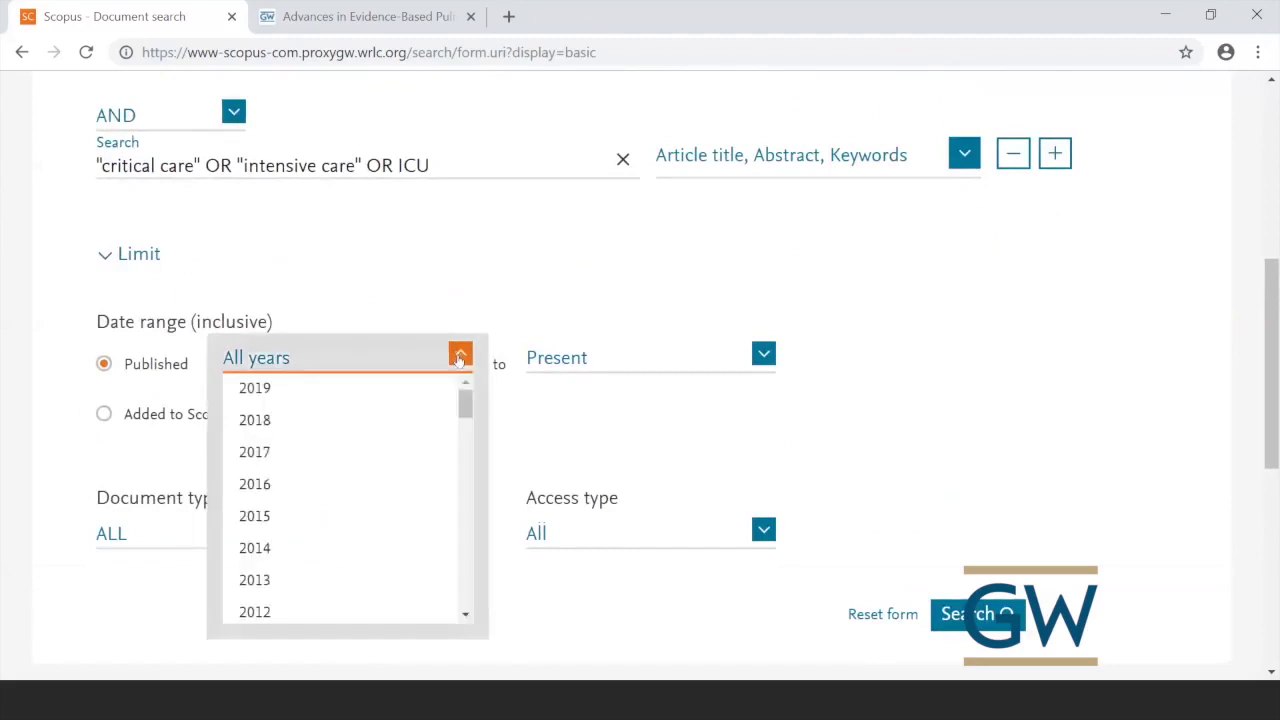
{"action": "left_click", "coordinate": [254, 547]}
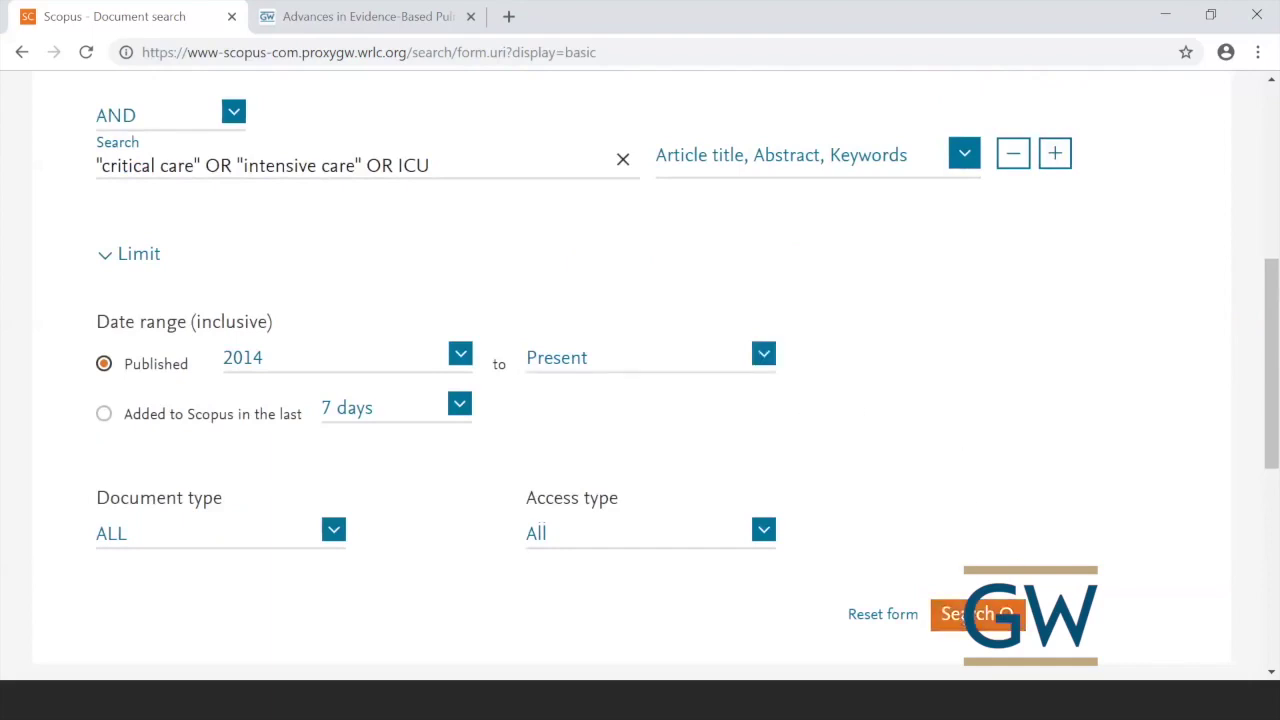
{"action": "left_click", "coordinate": [978, 616]}
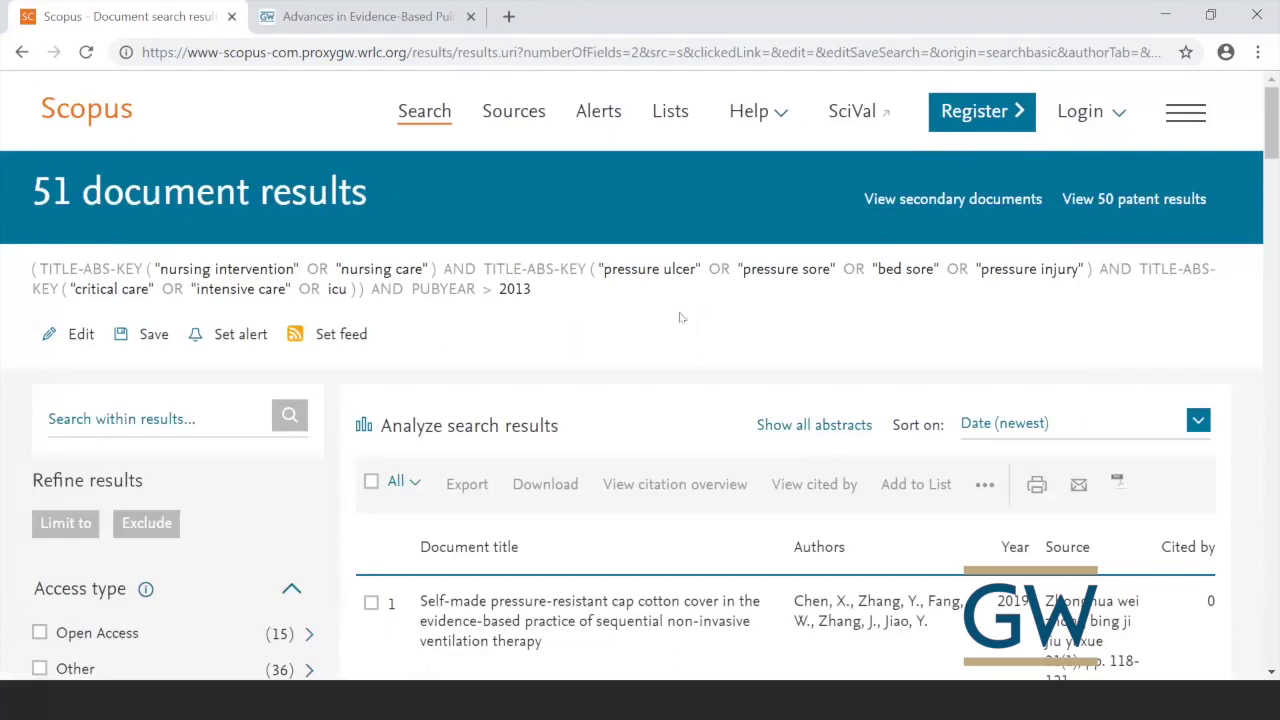
- Examine the options for refining results, from access type, year and author name down to source type and language
{"action": "scroll", "coordinate": [683, 318], "scroll_direction": "down", "scroll_amount": 2}
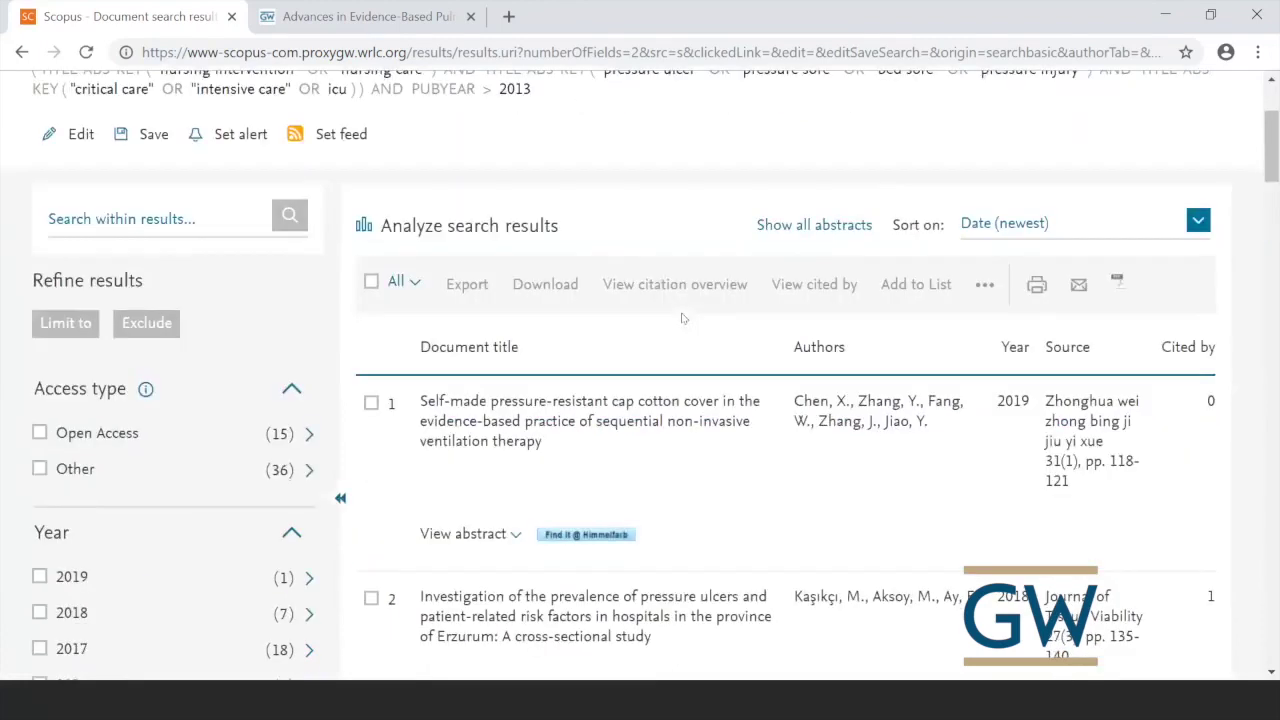
{"action": "scroll", "coordinate": [683, 318], "scroll_direction": "down", "scroll_amount": 1}
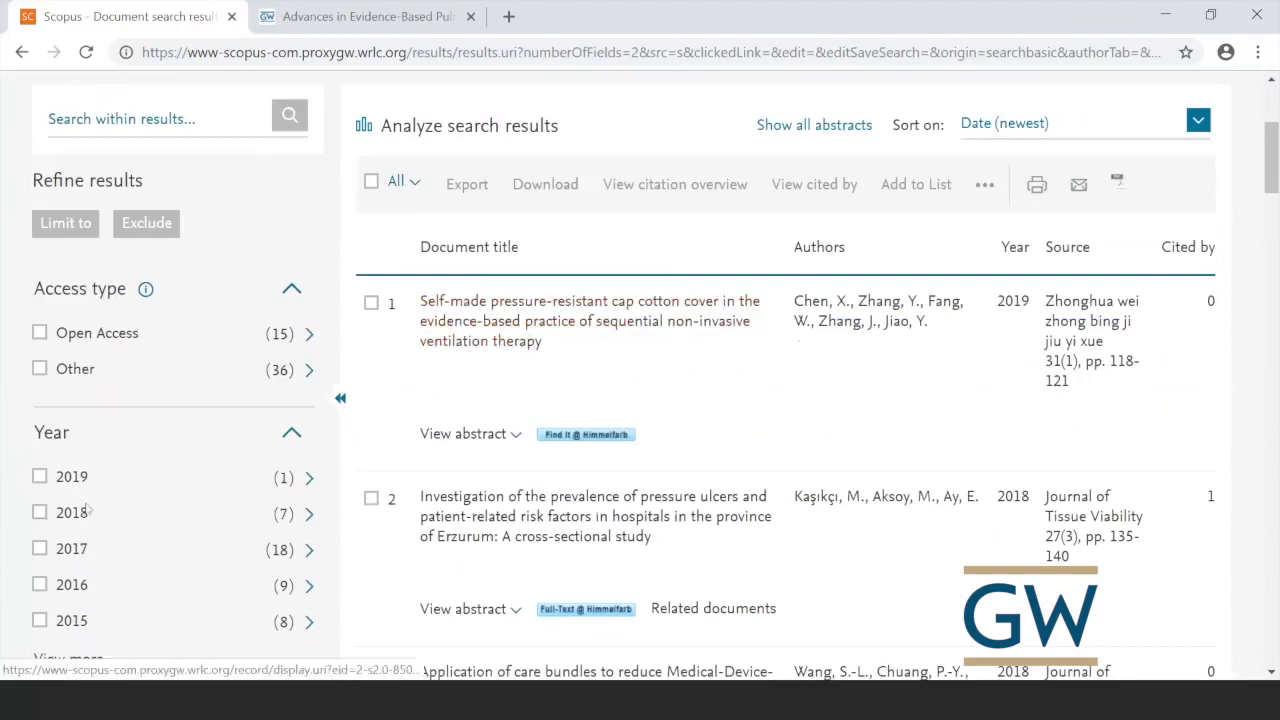
{"action": "scroll", "coordinate": [108, 492], "scroll_direction": "down", "scroll_amount": 1}
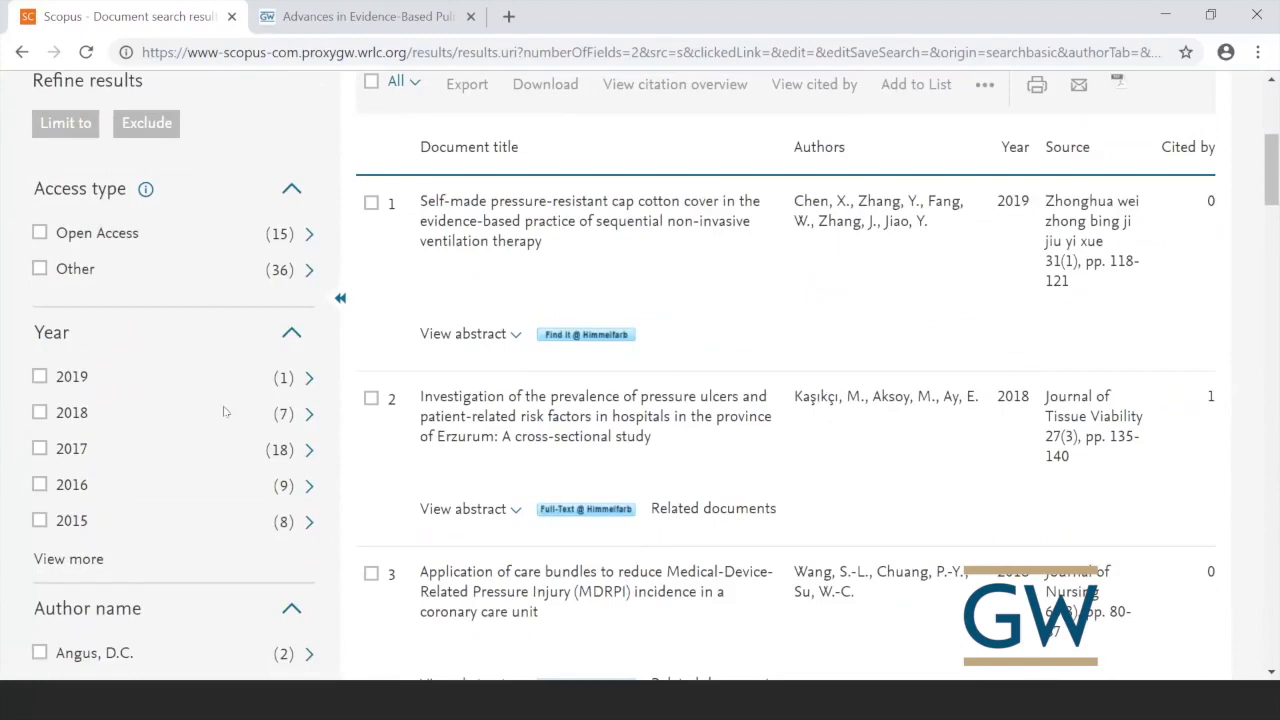
{"action": "scroll", "coordinate": [224, 411], "scroll_direction": "down", "scroll_amount": 5}
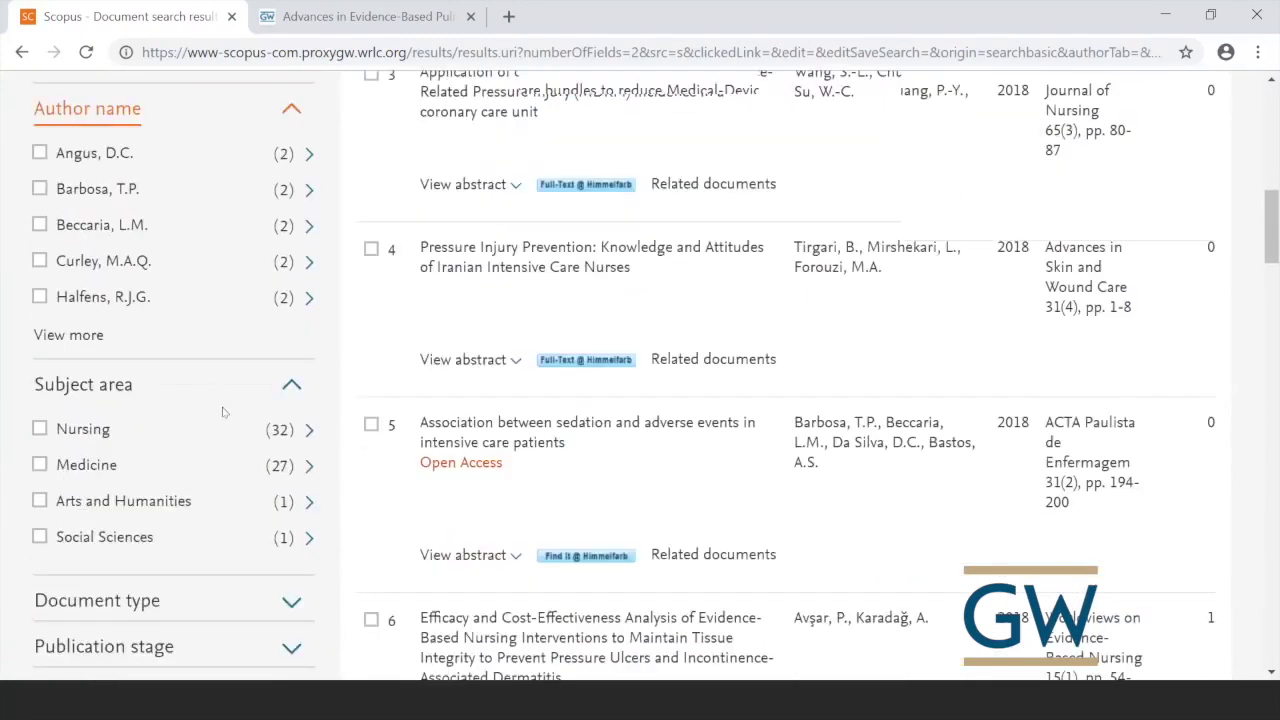
{"action": "scroll", "coordinate": [222, 408], "scroll_direction": "down", "scroll_amount": 3}
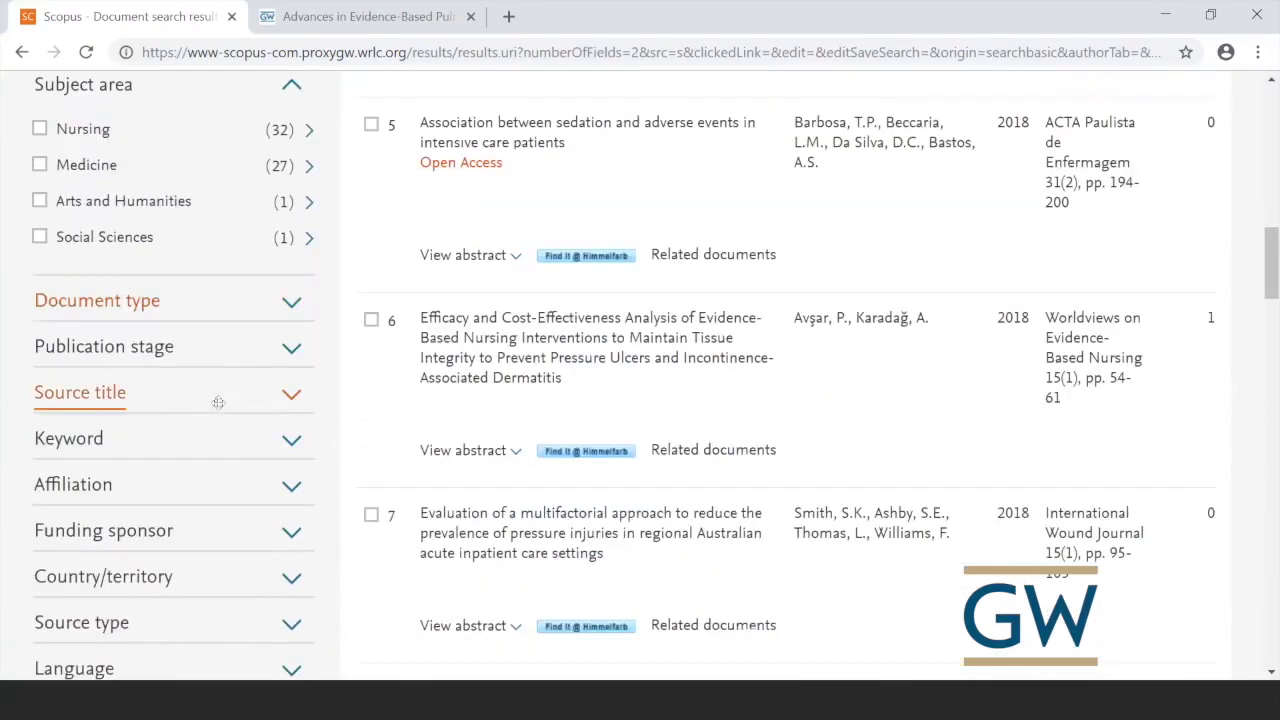
{"action": "scroll", "coordinate": [218, 402], "scroll_direction": "down", "scroll_amount": 1}
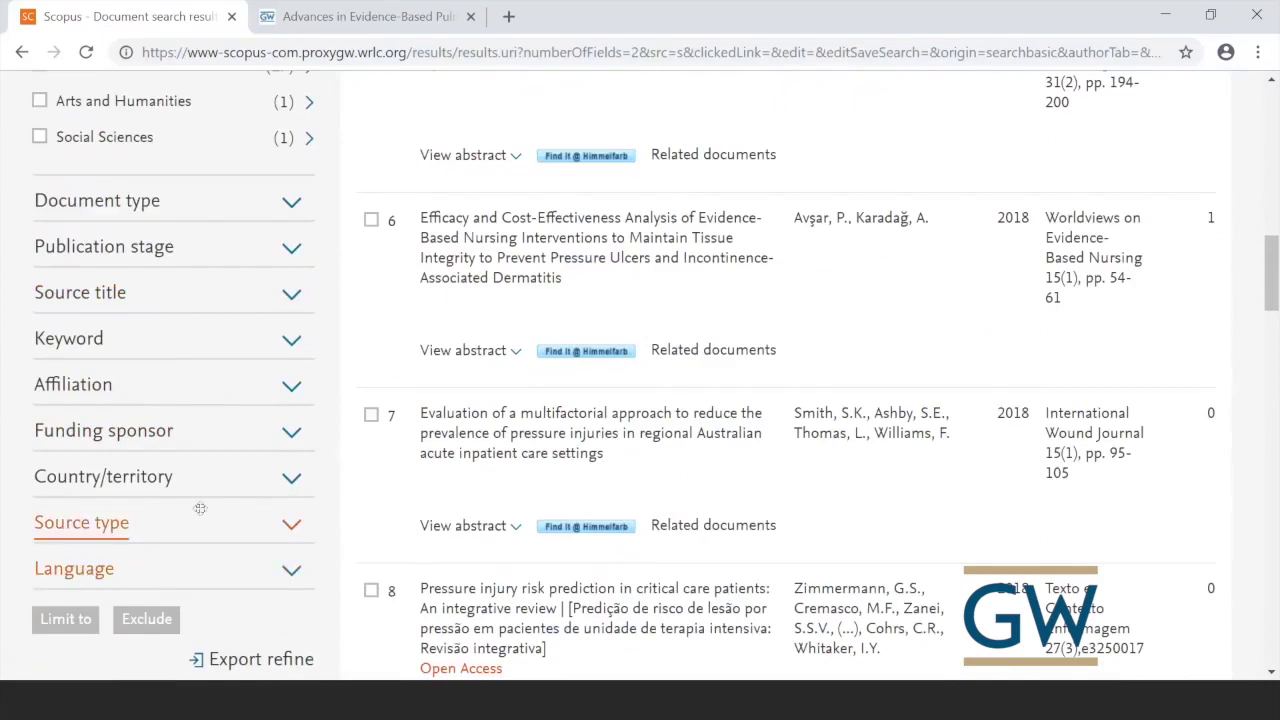
{"action": "scroll", "coordinate": [100, 340], "scroll_direction": "up", "scroll_amount": 4}
{"action": "scroll", "coordinate": [310, 360], "scroll_direction": "up", "scroll_amount": 5}
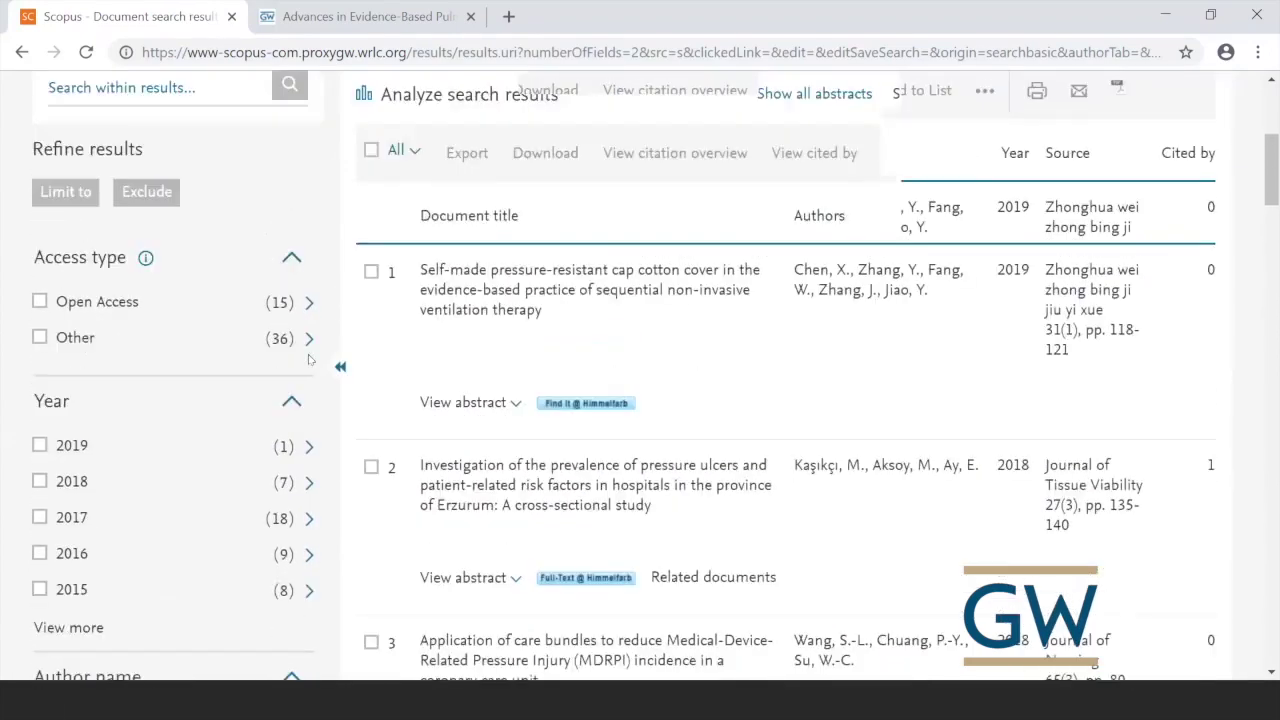
{"action": "scroll", "coordinate": [309, 360], "scroll_direction": "up", "scroll_amount": 1}
{"action": "scroll", "coordinate": [353, 354], "scroll_direction": "up", "scroll_amount": 1}
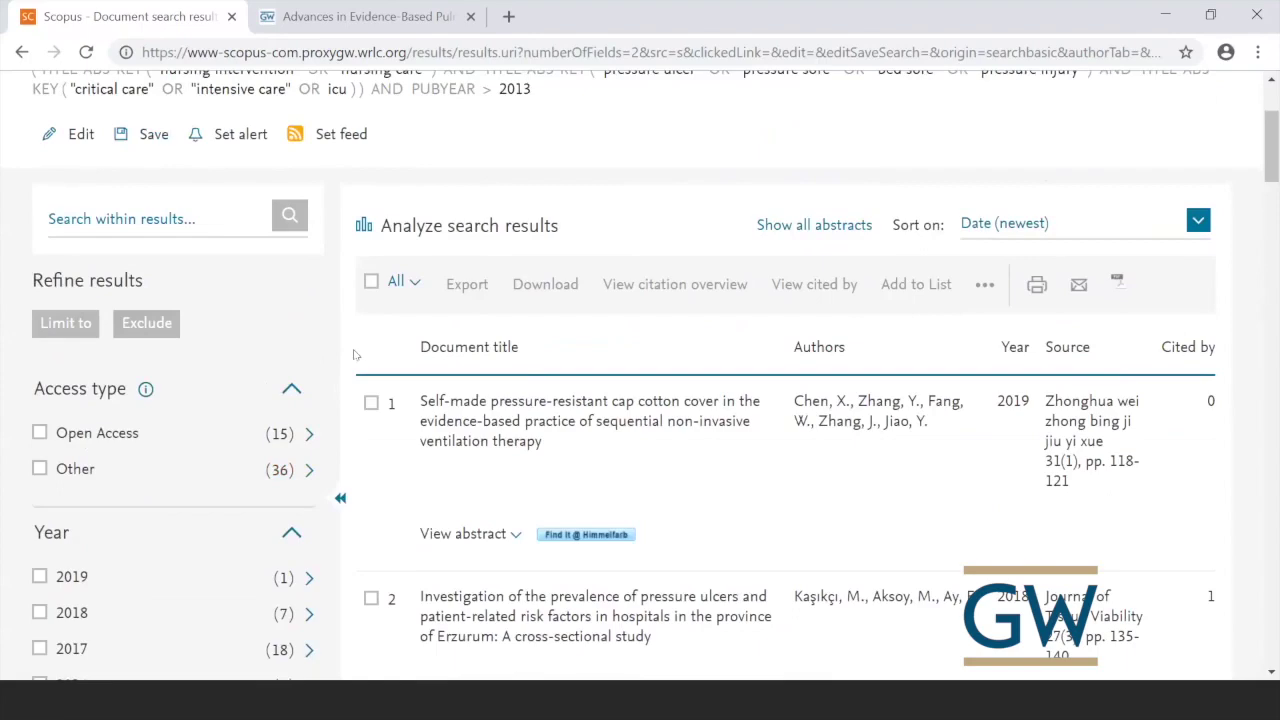
- Read the first article's abstract, hide it, and review the citation details and library full-text links of the top results
{"action": "scroll", "coordinate": [353, 354], "scroll_direction": "down", "scroll_amount": 1}
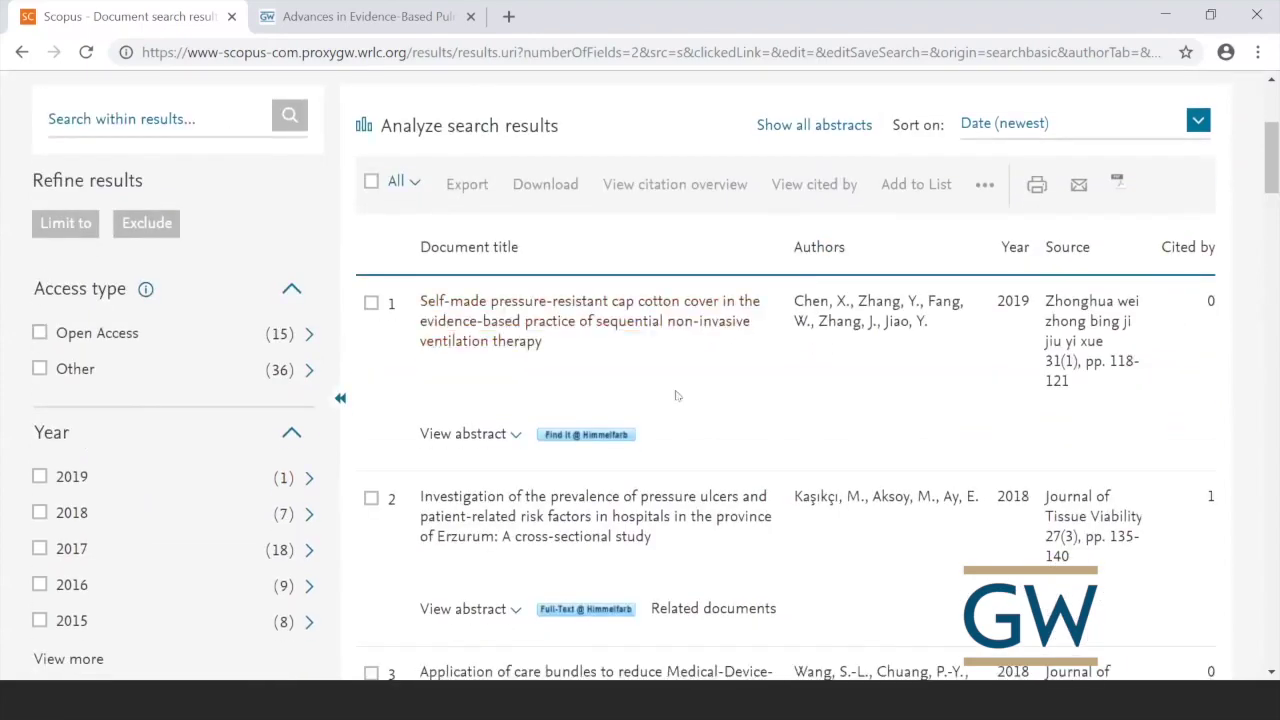
{"action": "scroll", "coordinate": [697, 405], "scroll_direction": "down", "scroll_amount": 1}
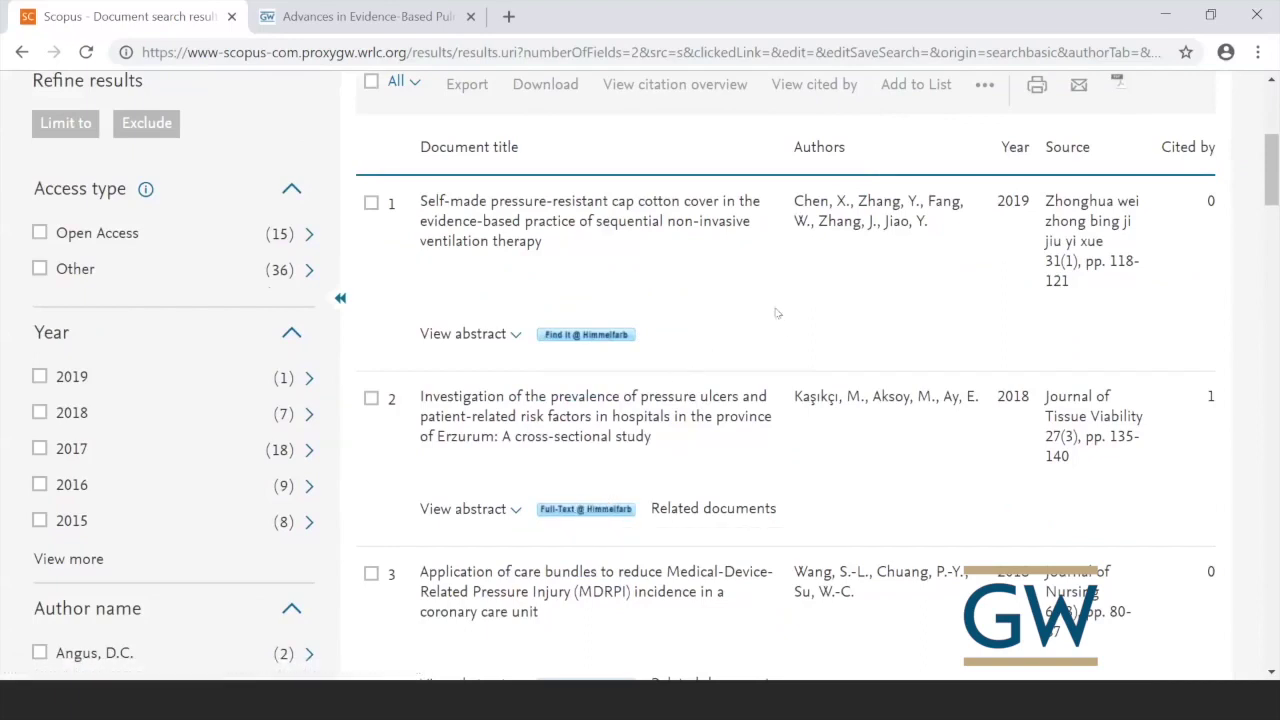
{"action": "left_click", "coordinate": [491, 336]}
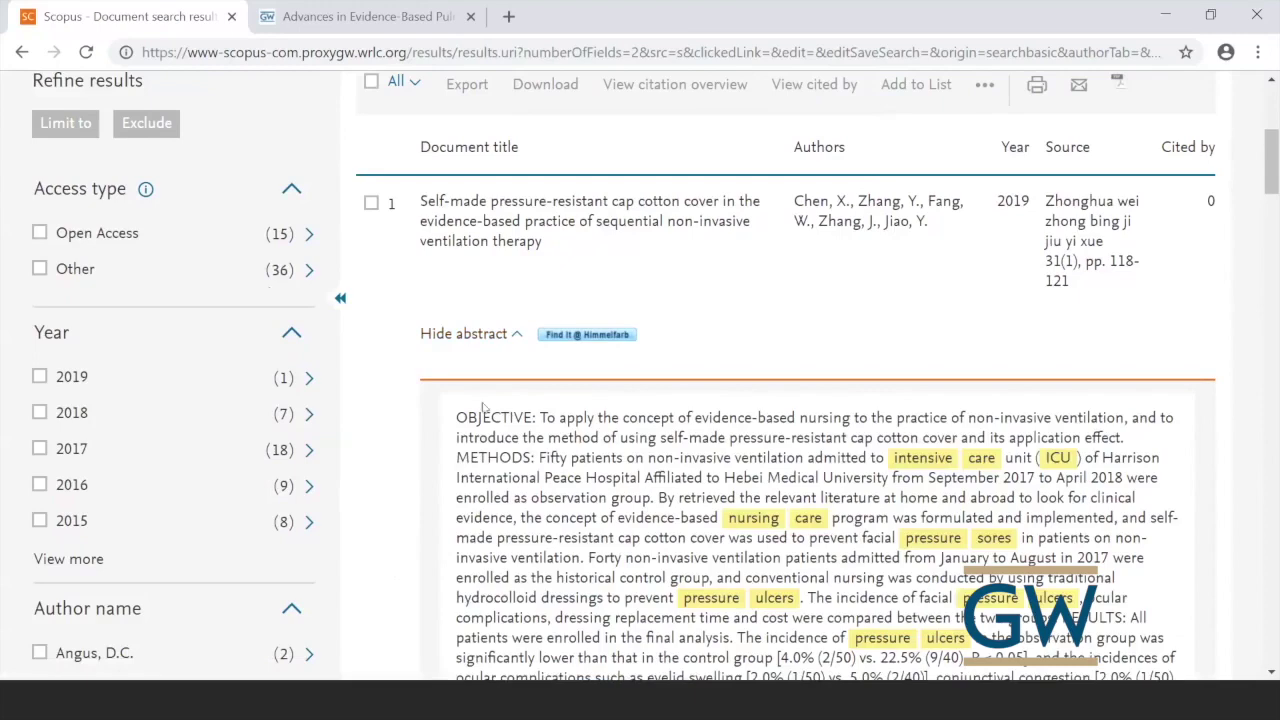
{"action": "left_click", "coordinate": [511, 336]}
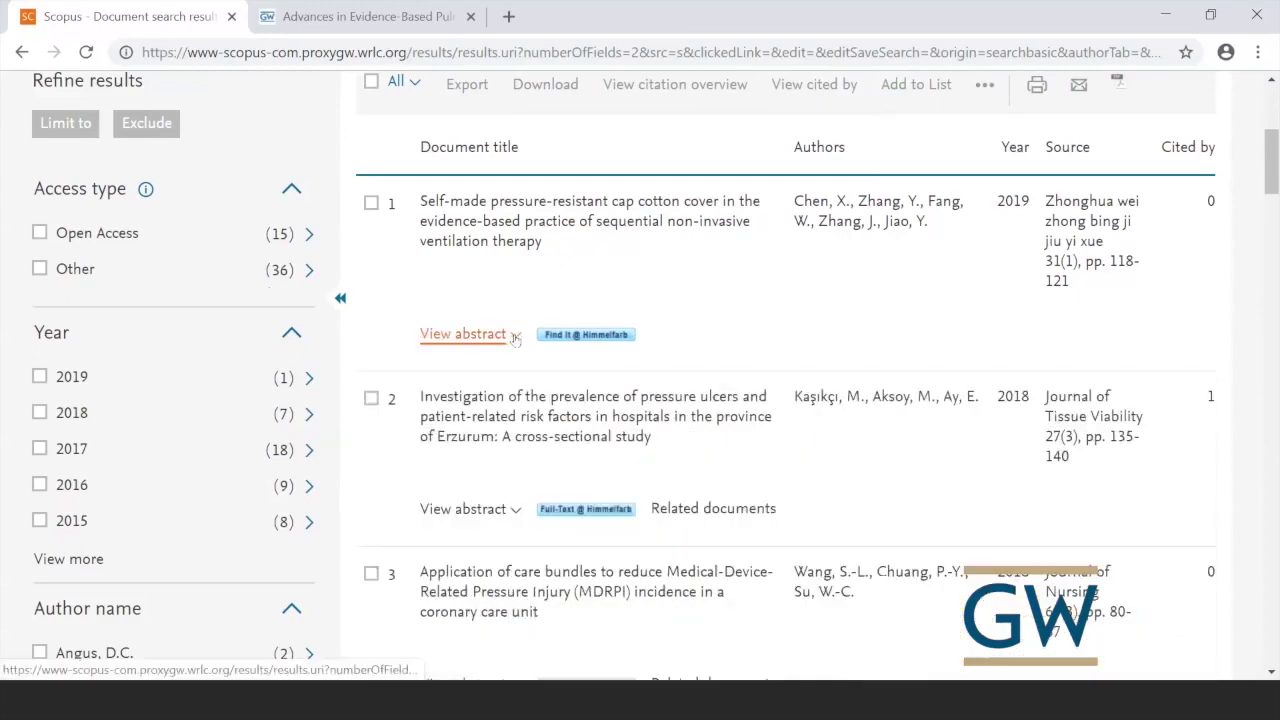
{"action": "scroll", "coordinate": [1236, 337], "scroll_direction": "up", "scroll_amount": 1}
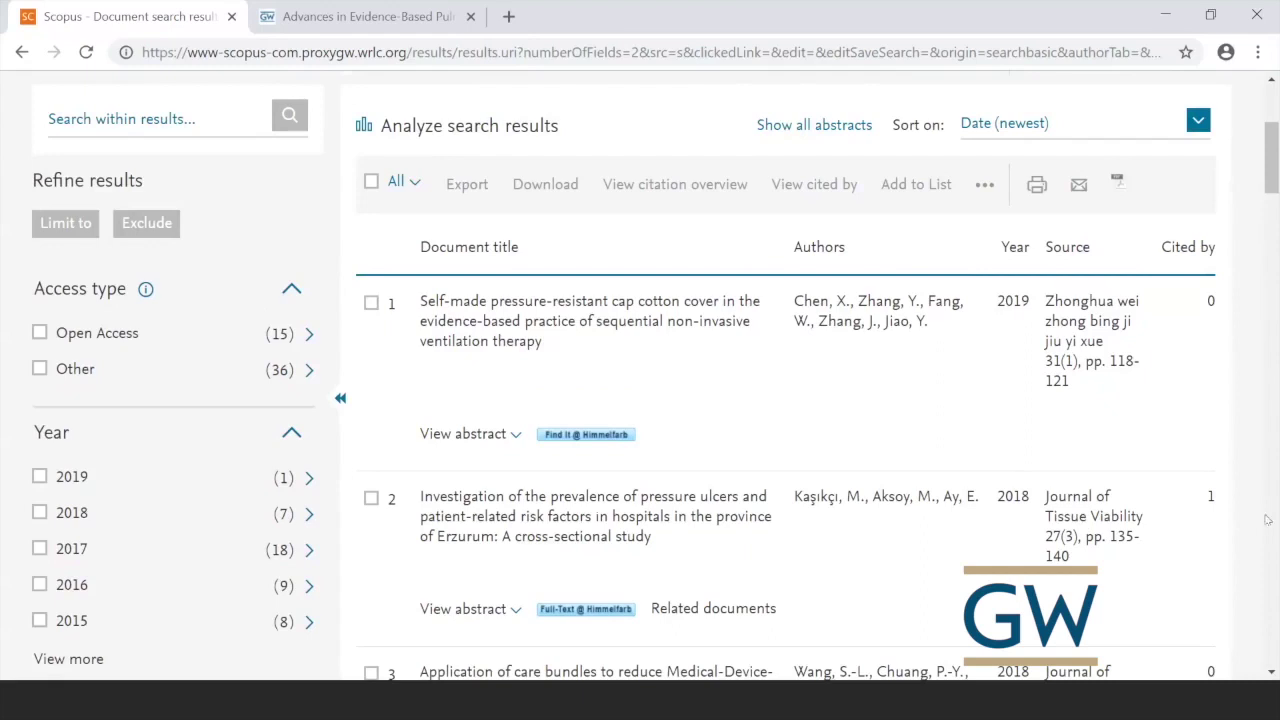
{"action": "scroll", "coordinate": [1220, 469], "scroll_direction": "down", "scroll_amount": 1}
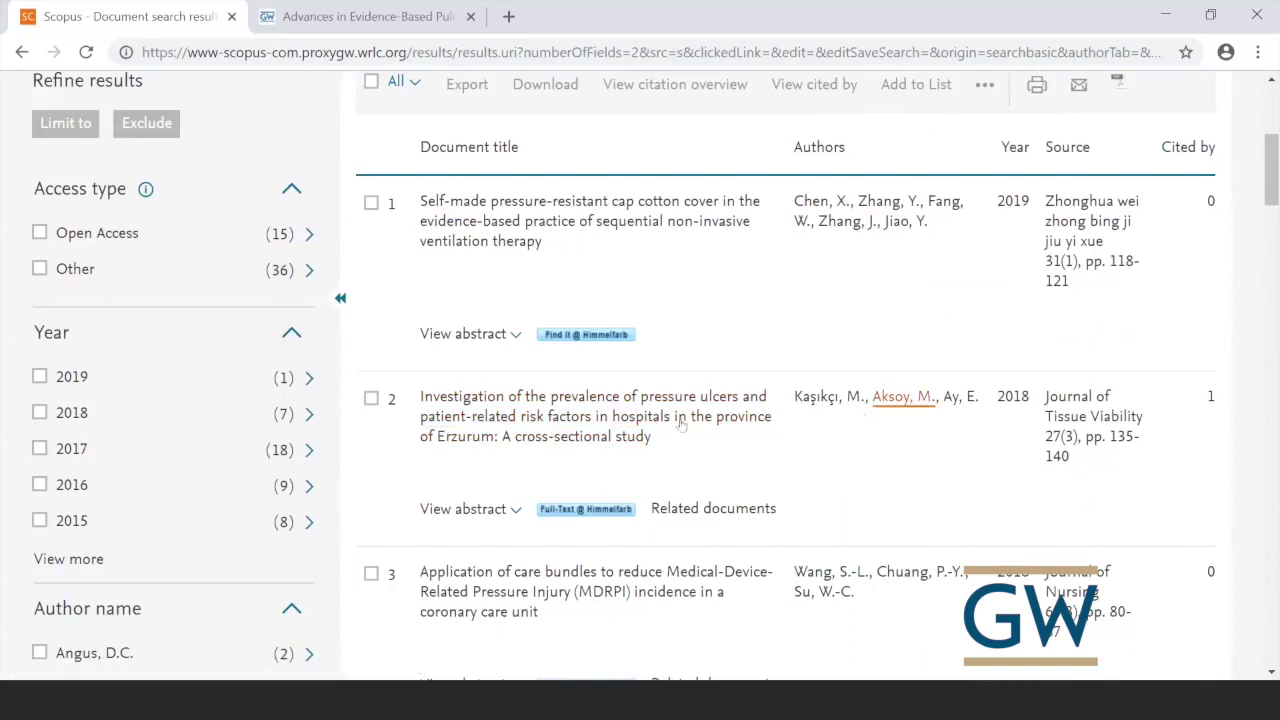
- View the document that cites the second article, and return to the start of the search results list
{"action": "left_click", "coordinate": [1212, 400]}
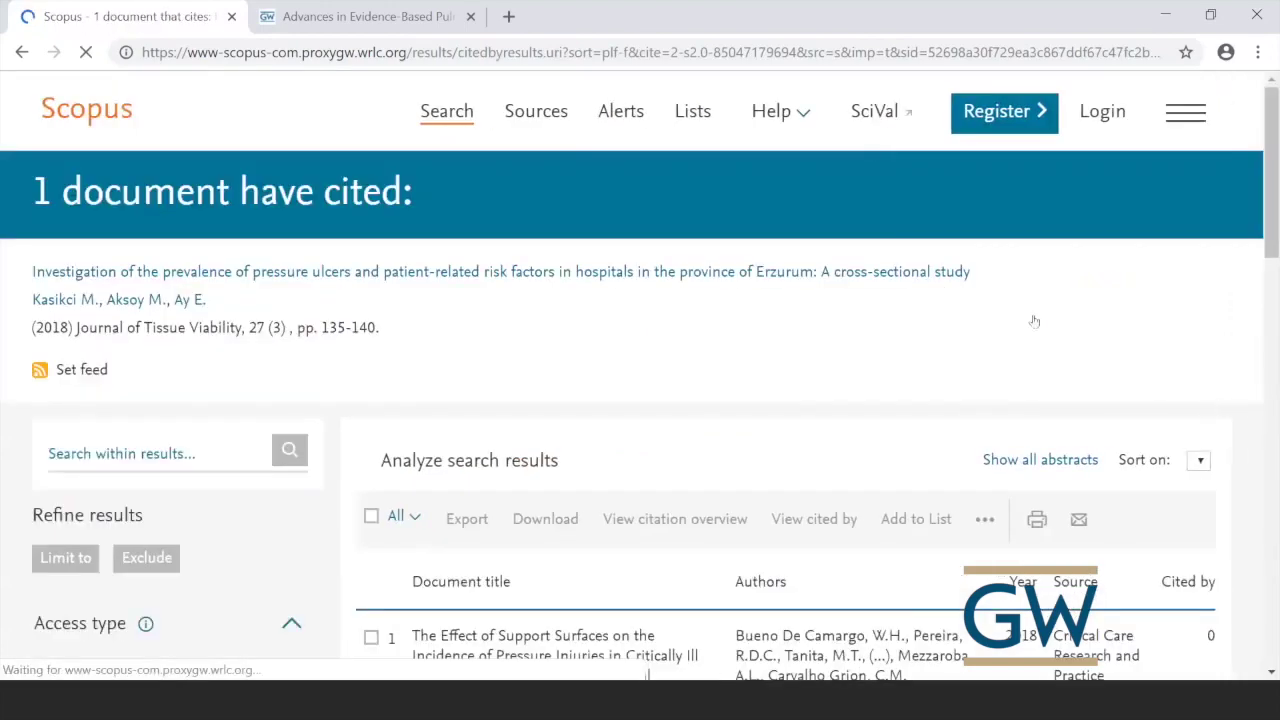
{"action": "scroll", "coordinate": [1211, 403], "scroll_direction": "down", "scroll_amount": 2}
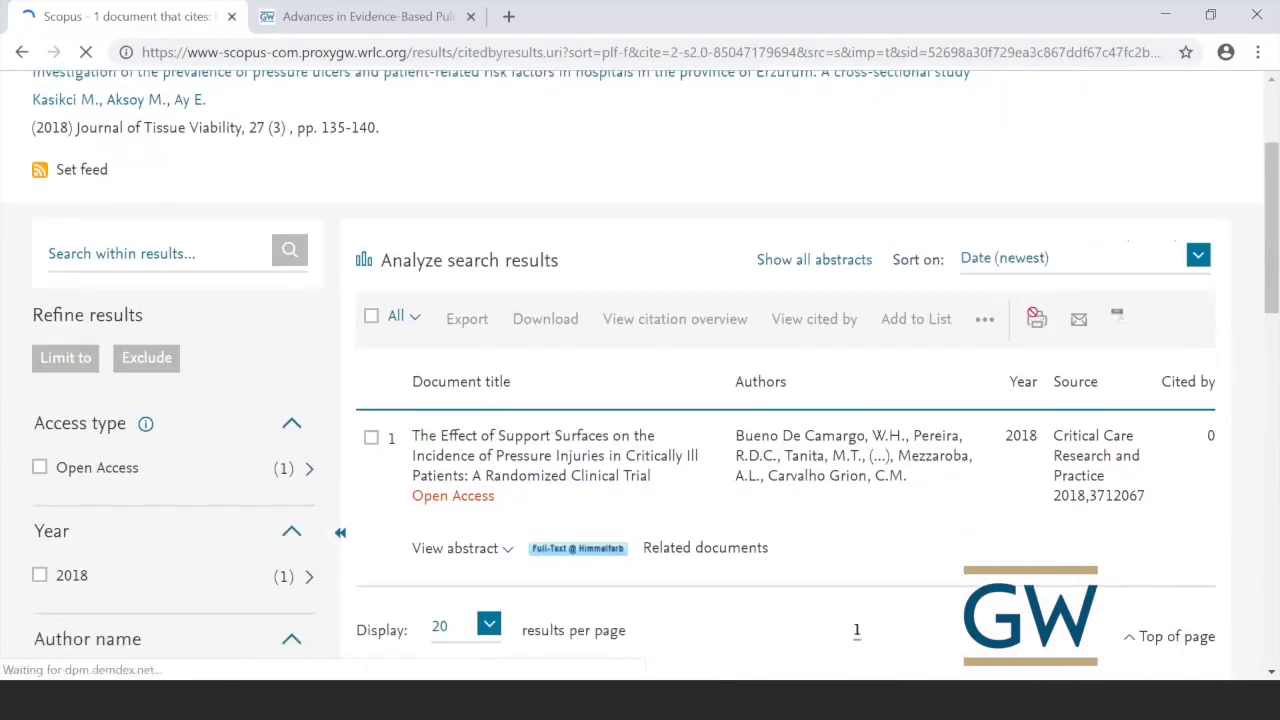
{"action": "left_click", "coordinate": [20, 56]}
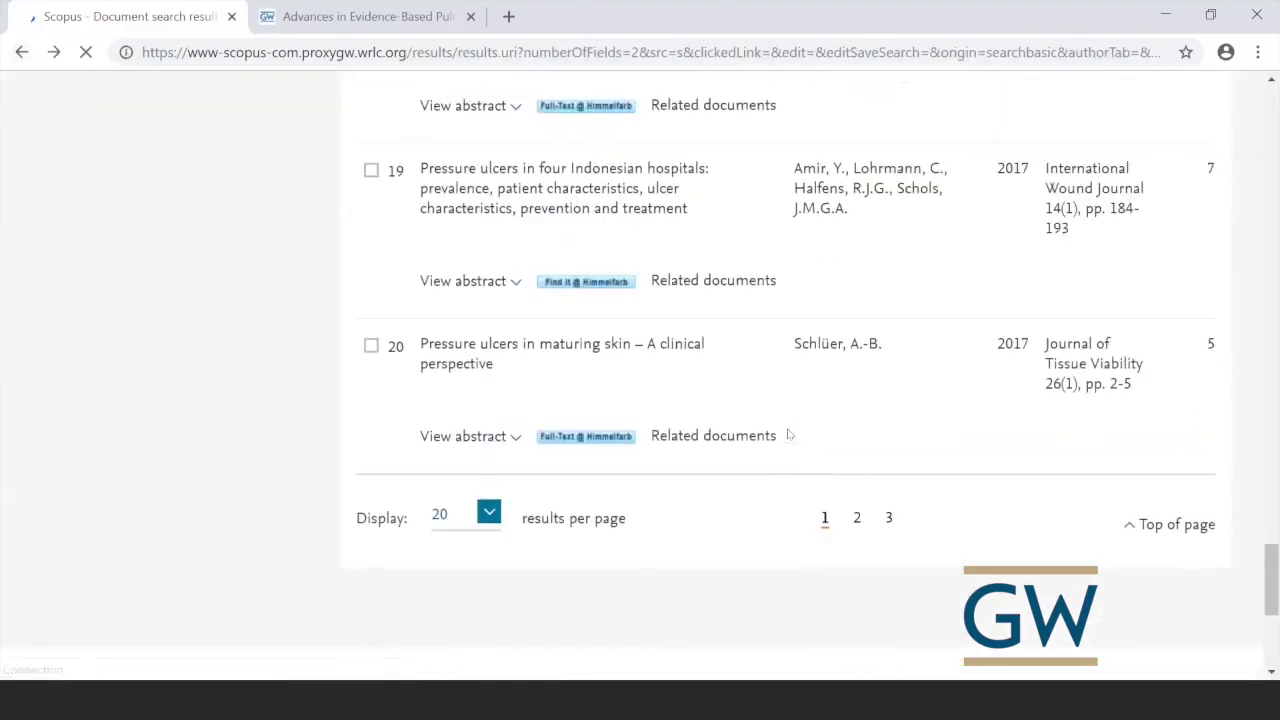
{"action": "scroll", "coordinate": [788, 434], "scroll_direction": "up", "scroll_amount": 18}
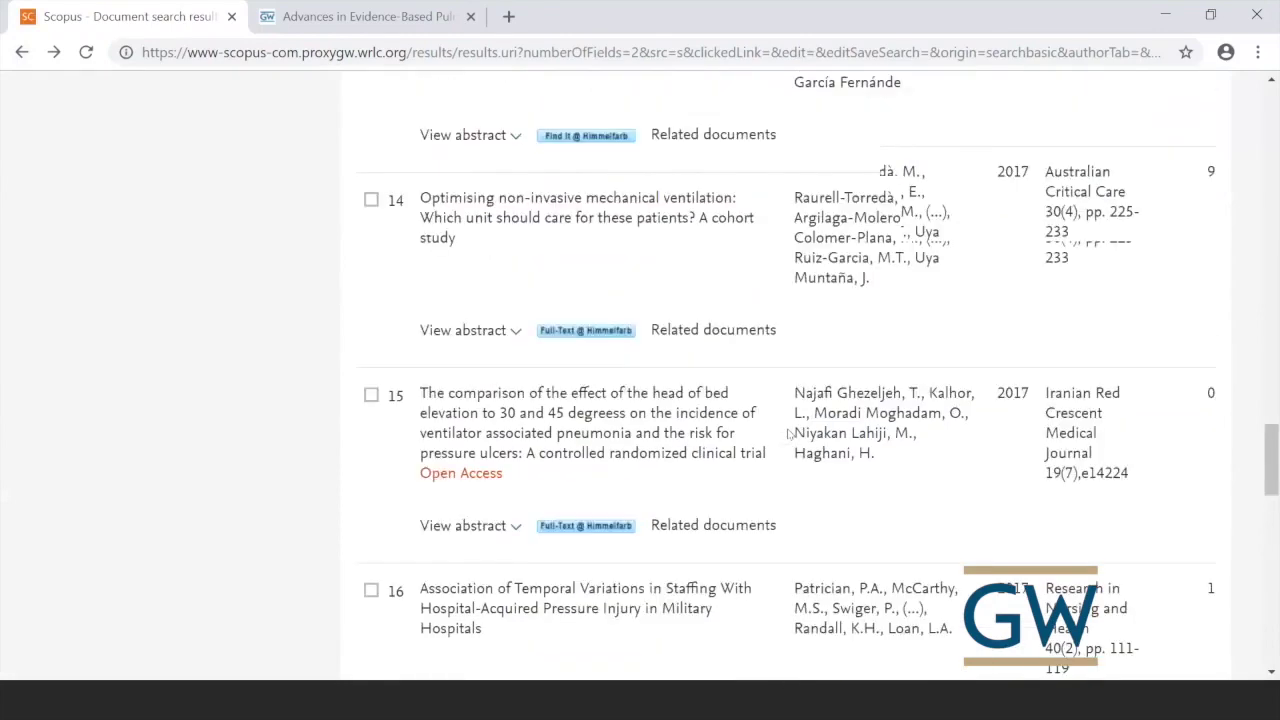
{"action": "scroll", "coordinate": [788, 434], "scroll_direction": "up", "scroll_amount": 13}
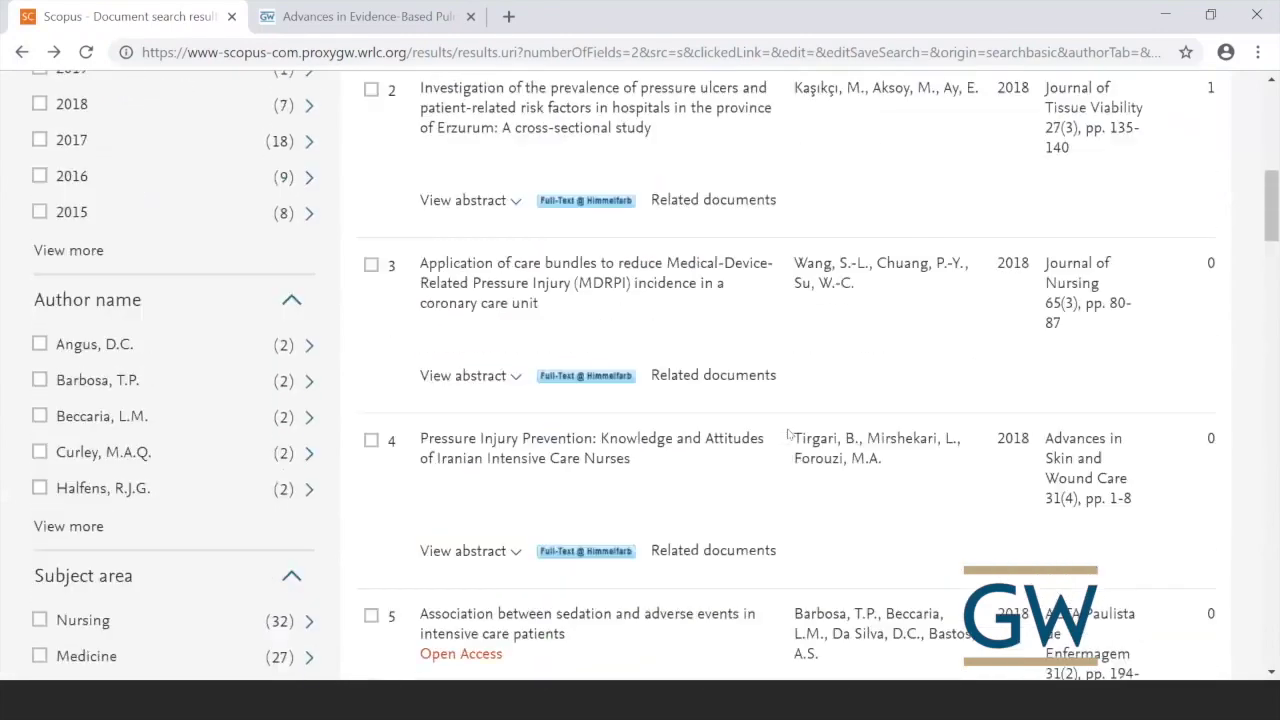
{"action": "scroll", "coordinate": [788, 434], "scroll_direction": "up", "scroll_amount": 4}
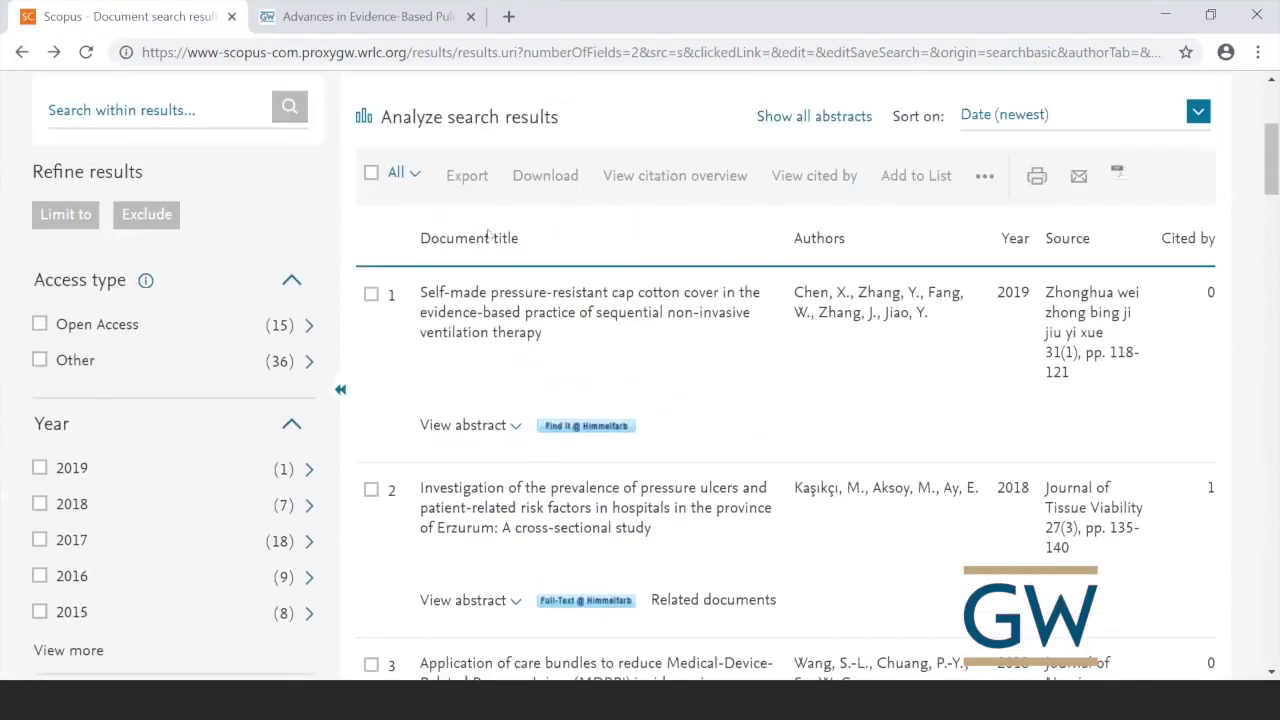
- Open the first article's record, examine its abstract, original language, identifiers and library links, and return to the search results
{"action": "left_click", "coordinate": [456, 317]}
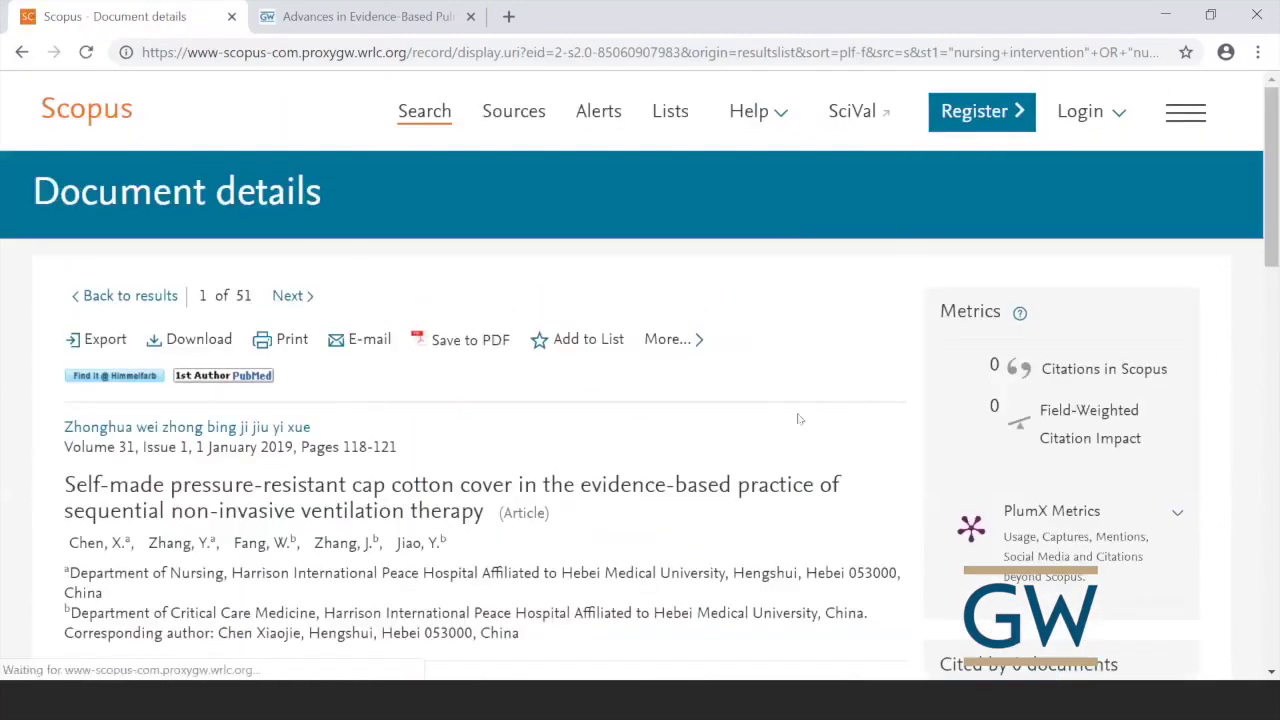
{"action": "scroll", "coordinate": [798, 419], "scroll_direction": "down", "scroll_amount": 4}
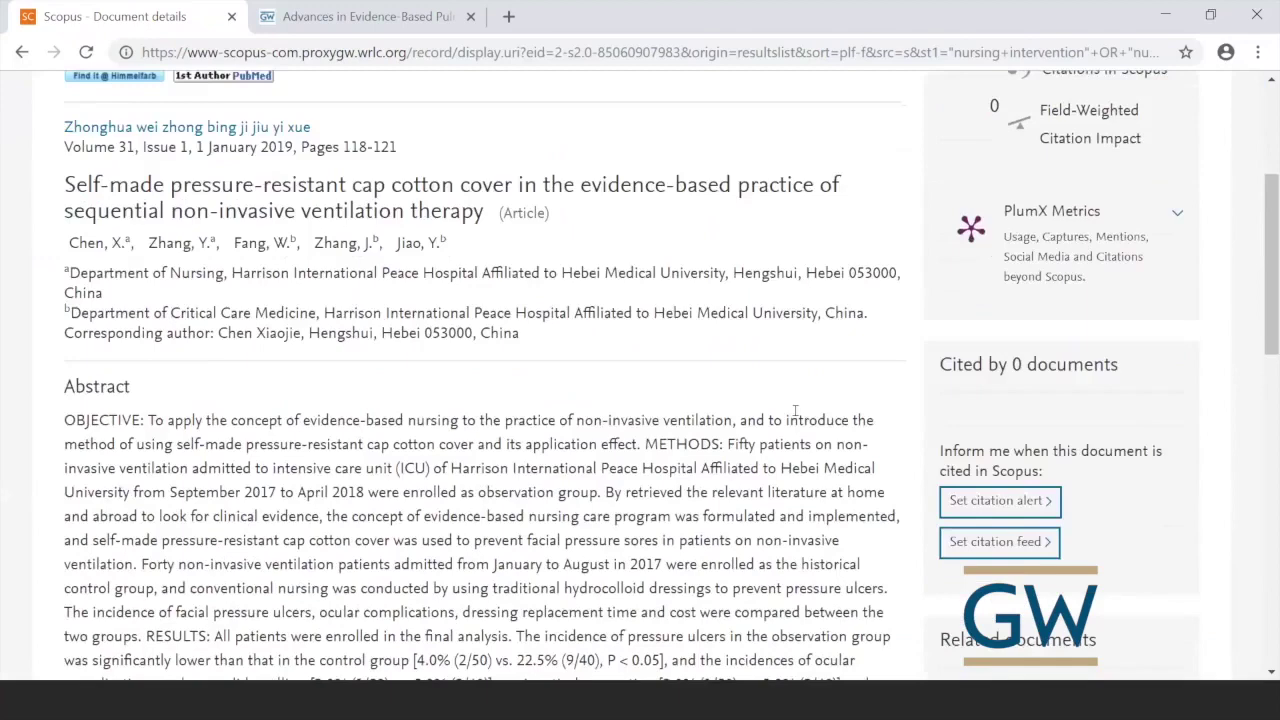
{"action": "scroll", "coordinate": [796, 411], "scroll_direction": "down", "scroll_amount": 2}
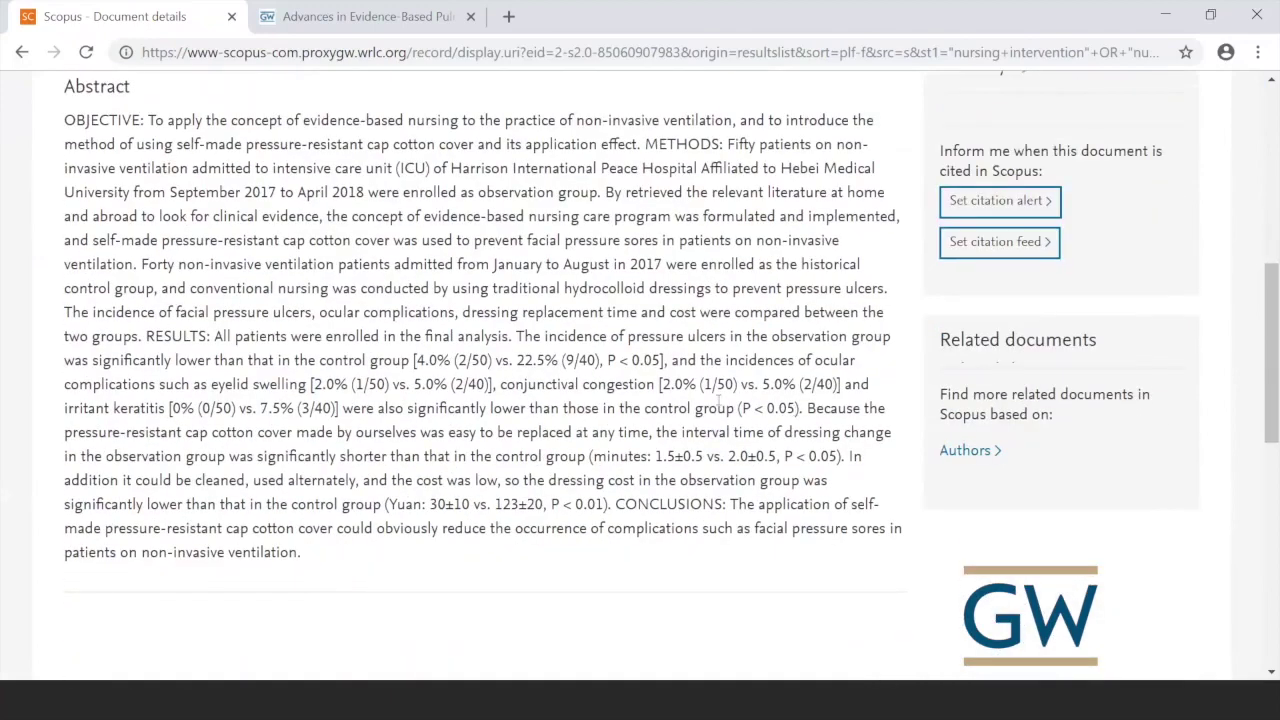
{"action": "scroll", "coordinate": [719, 400], "scroll_direction": "down", "scroll_amount": 3}
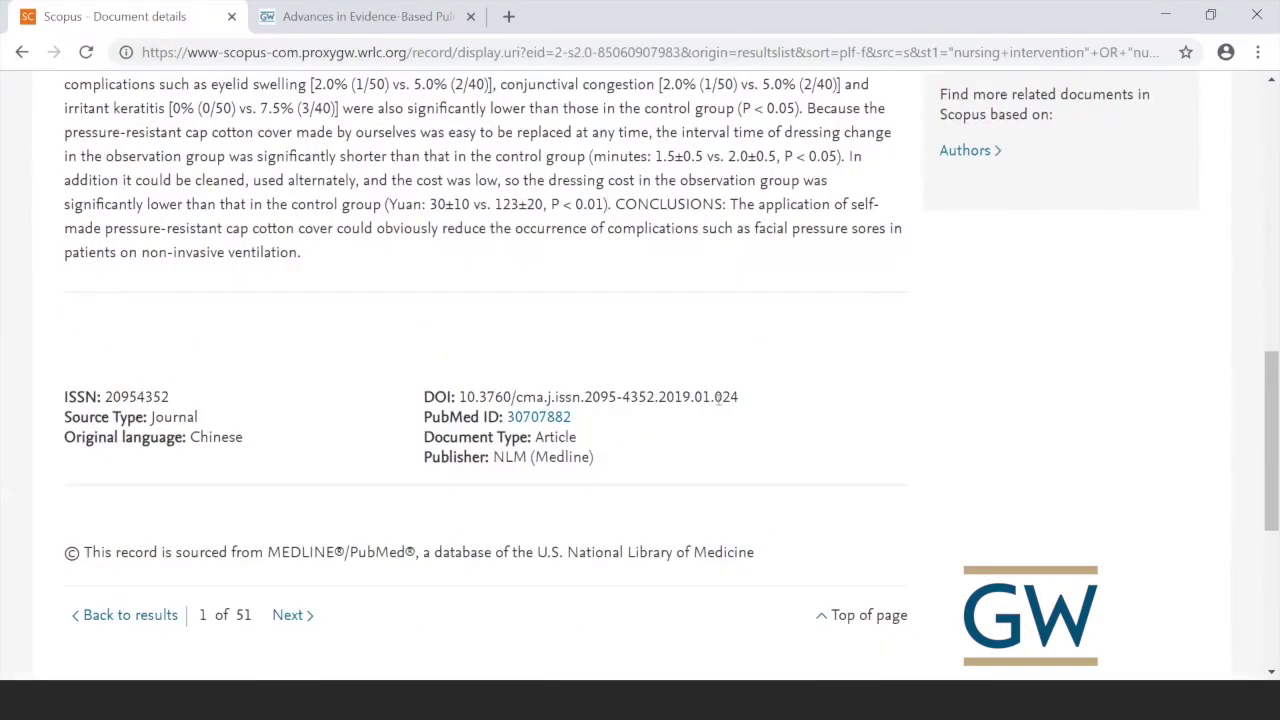
{"action": "scroll", "coordinate": [719, 400], "scroll_direction": "down", "scroll_amount": 2}
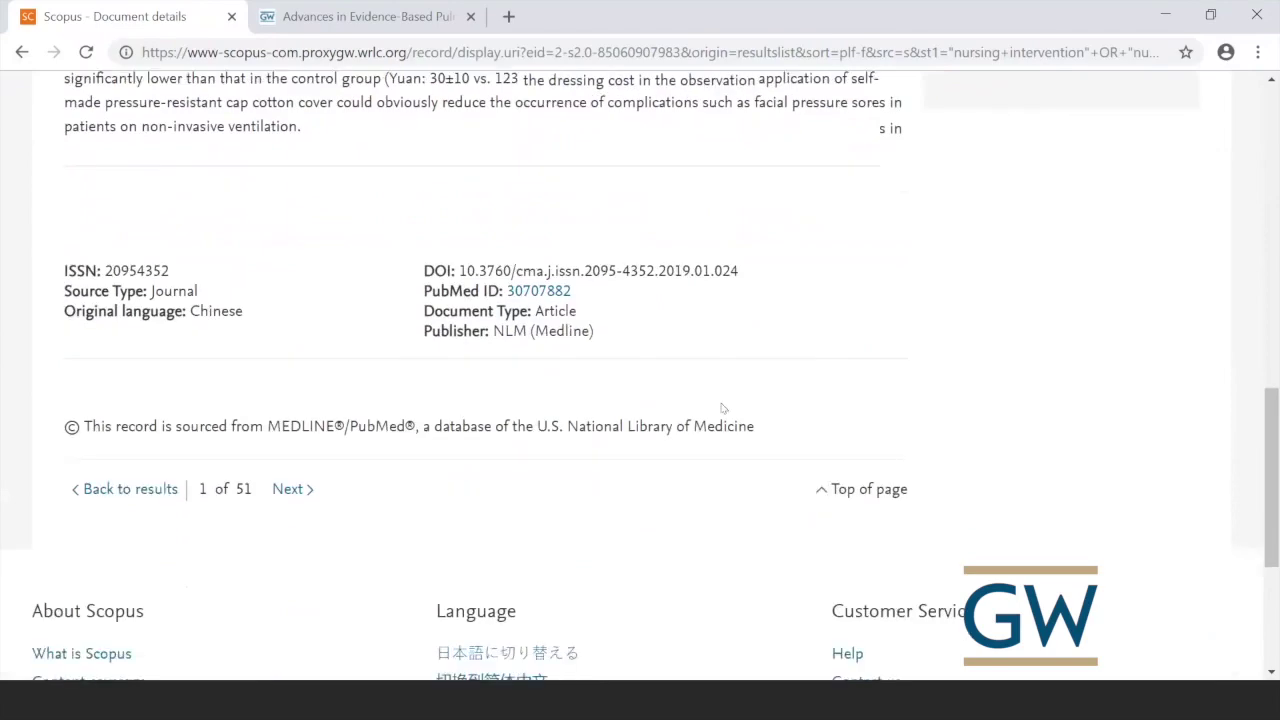
{"action": "scroll", "coordinate": [723, 408], "scroll_direction": "down", "scroll_amount": 1}
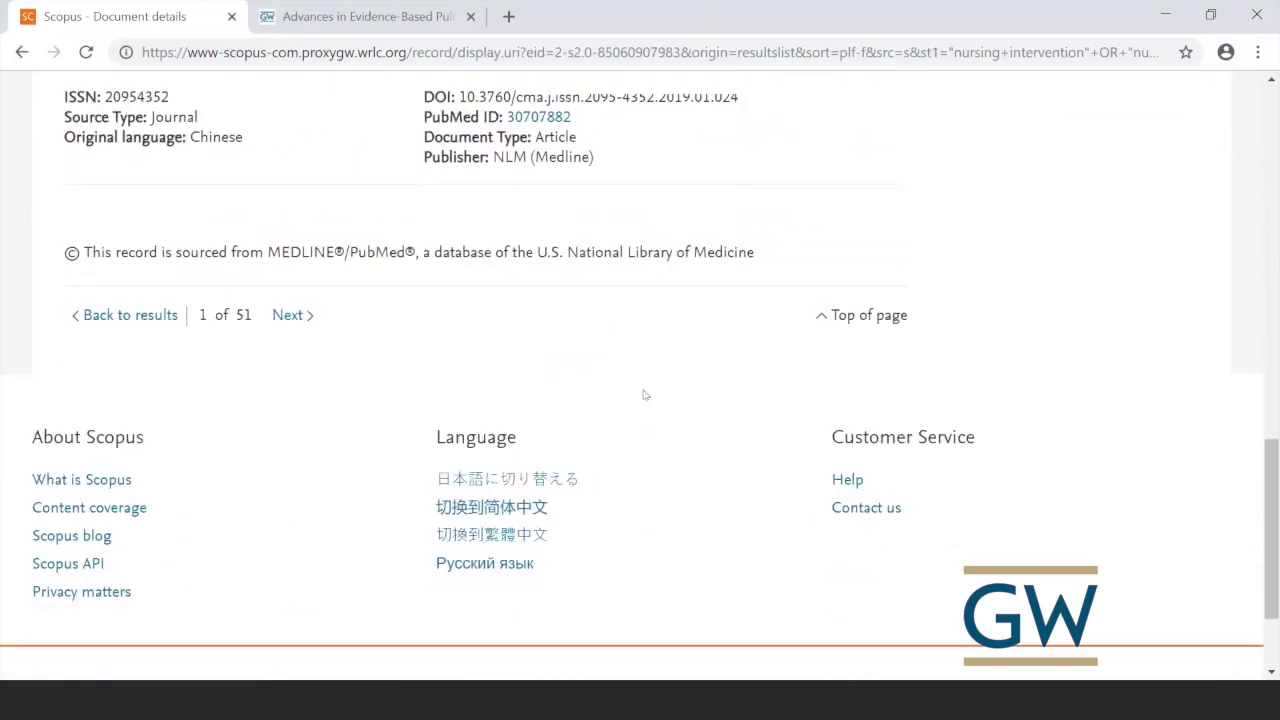
{"action": "scroll", "coordinate": [578, 388], "scroll_direction": "up", "scroll_amount": 2}
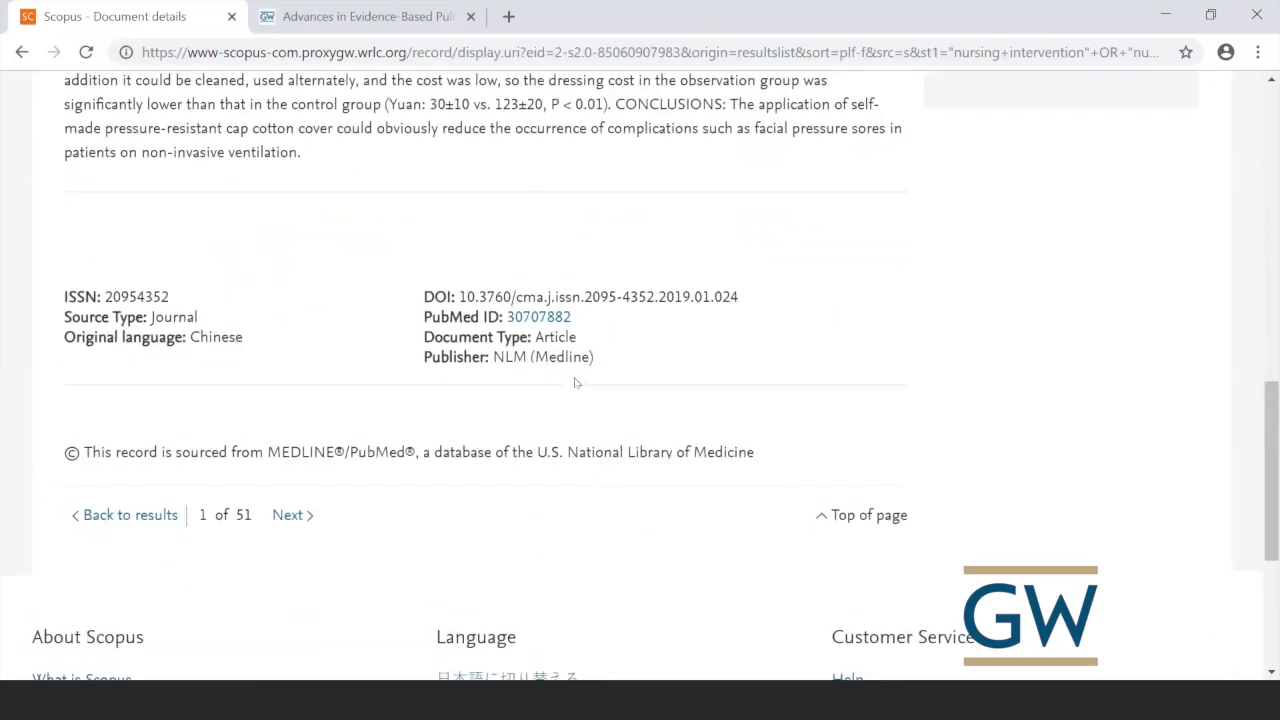
{"action": "scroll", "coordinate": [576, 383], "scroll_direction": "up", "scroll_amount": 7}
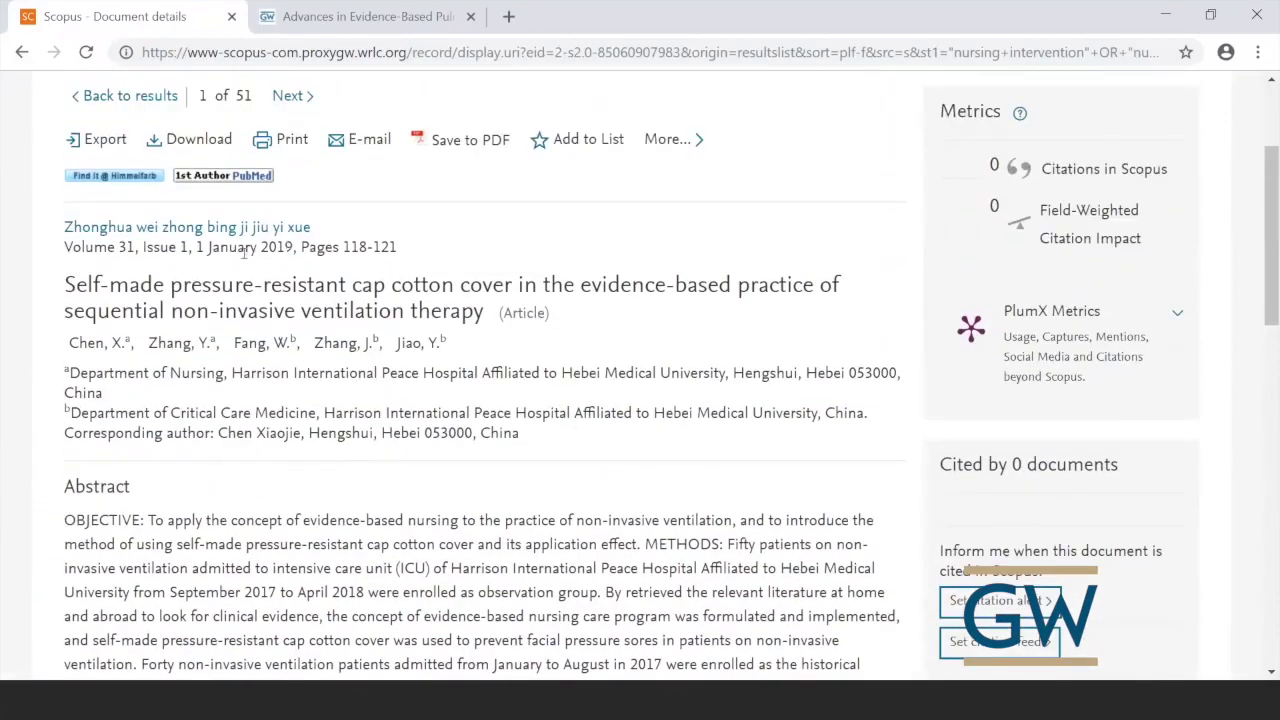
{"action": "scroll", "coordinate": [470, 366], "scroll_direction": "down", "scroll_amount": 7}
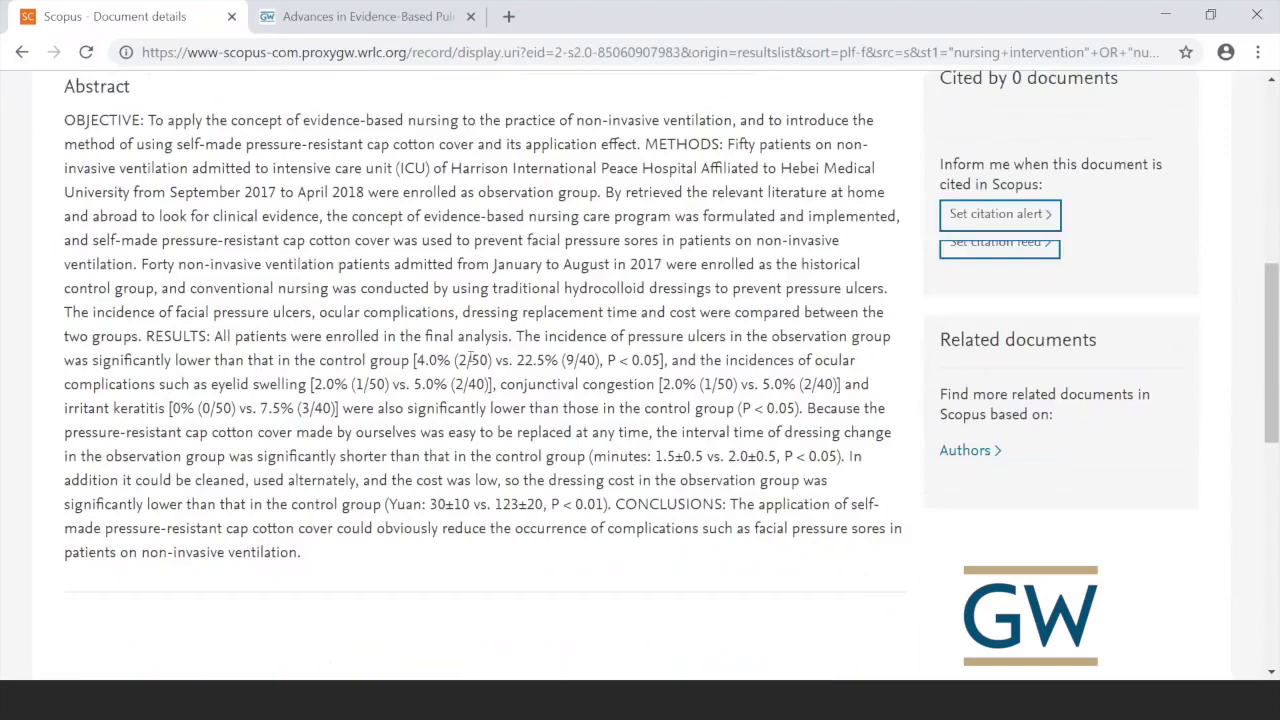
{"action": "scroll", "coordinate": [475, 365], "scroll_direction": "down", "scroll_amount": 2}
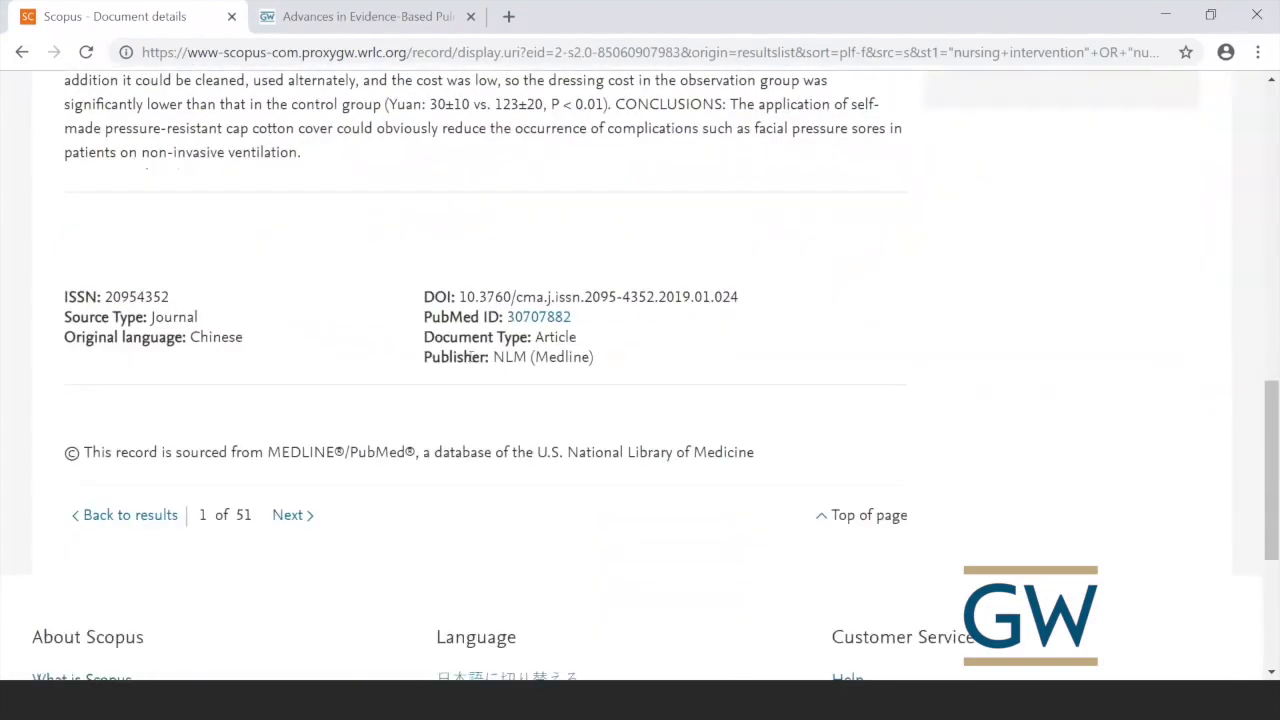
{"action": "scroll", "coordinate": [469, 357], "scroll_direction": "down", "scroll_amount": 1}
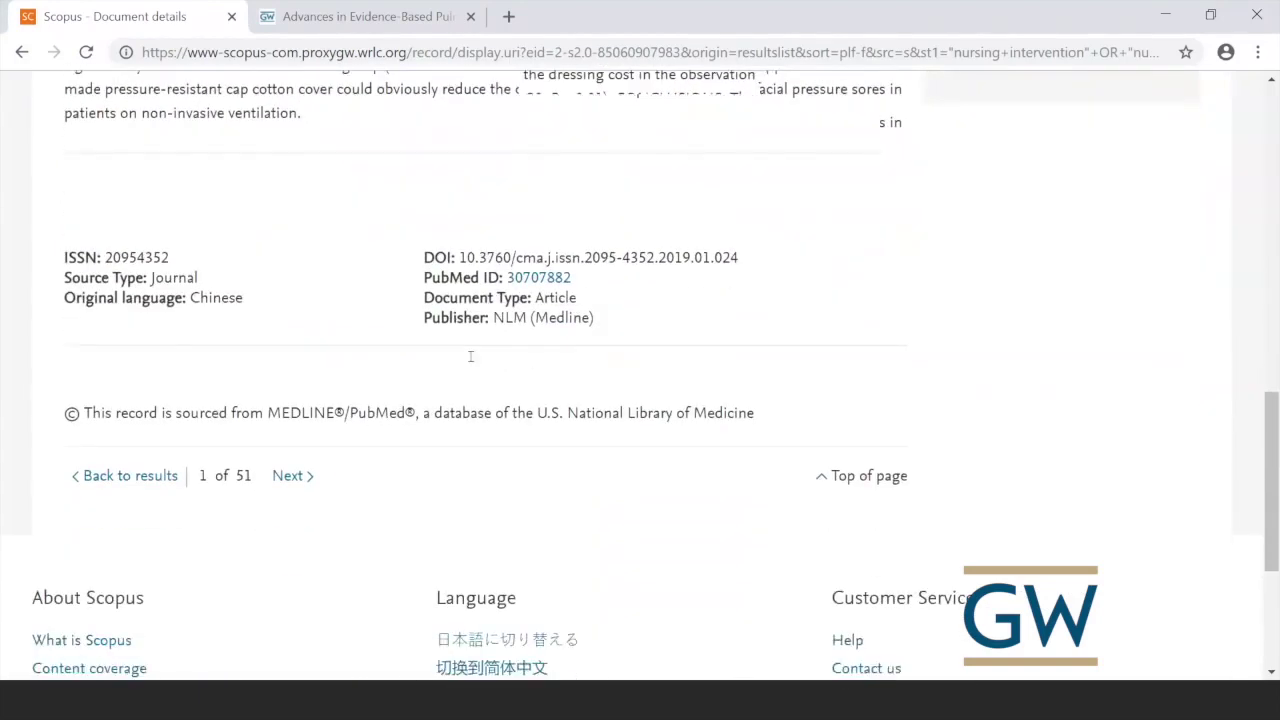
{"action": "left_click", "coordinate": [22, 52]}
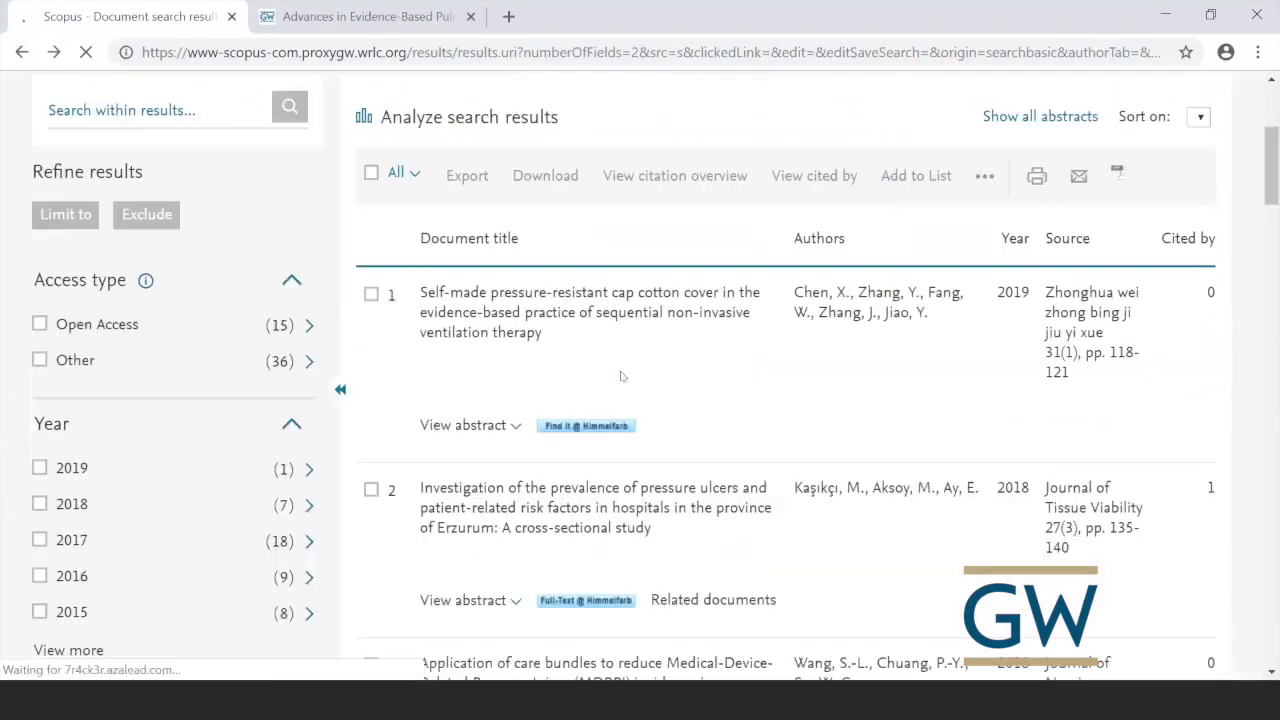
- Find the tenth result, "Improving the quality of nurse-influenced patient care in the intensive care unit", and open its record
{"action": "scroll", "coordinate": [675, 415], "scroll_direction": "down", "scroll_amount": 2}
{"action": "scroll", "coordinate": [675, 415], "scroll_direction": "down", "scroll_amount": 6}
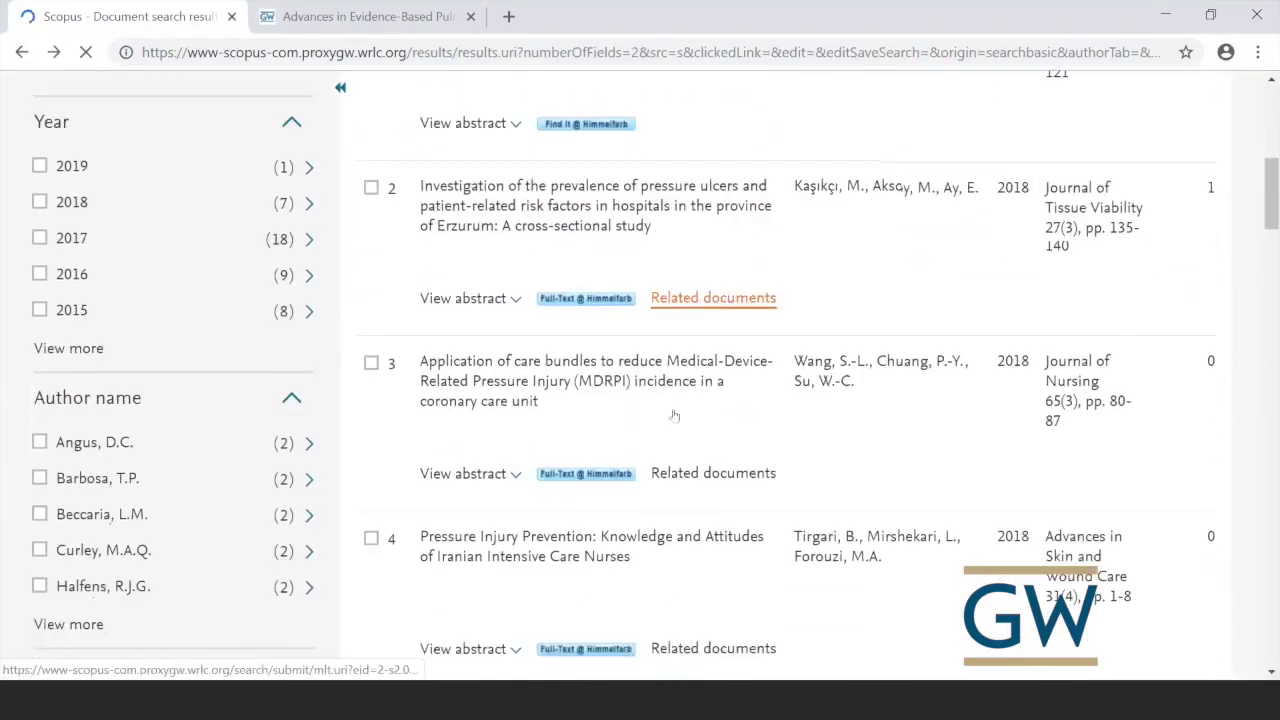
{"action": "scroll", "coordinate": [675, 415], "scroll_direction": "down", "scroll_amount": 5}
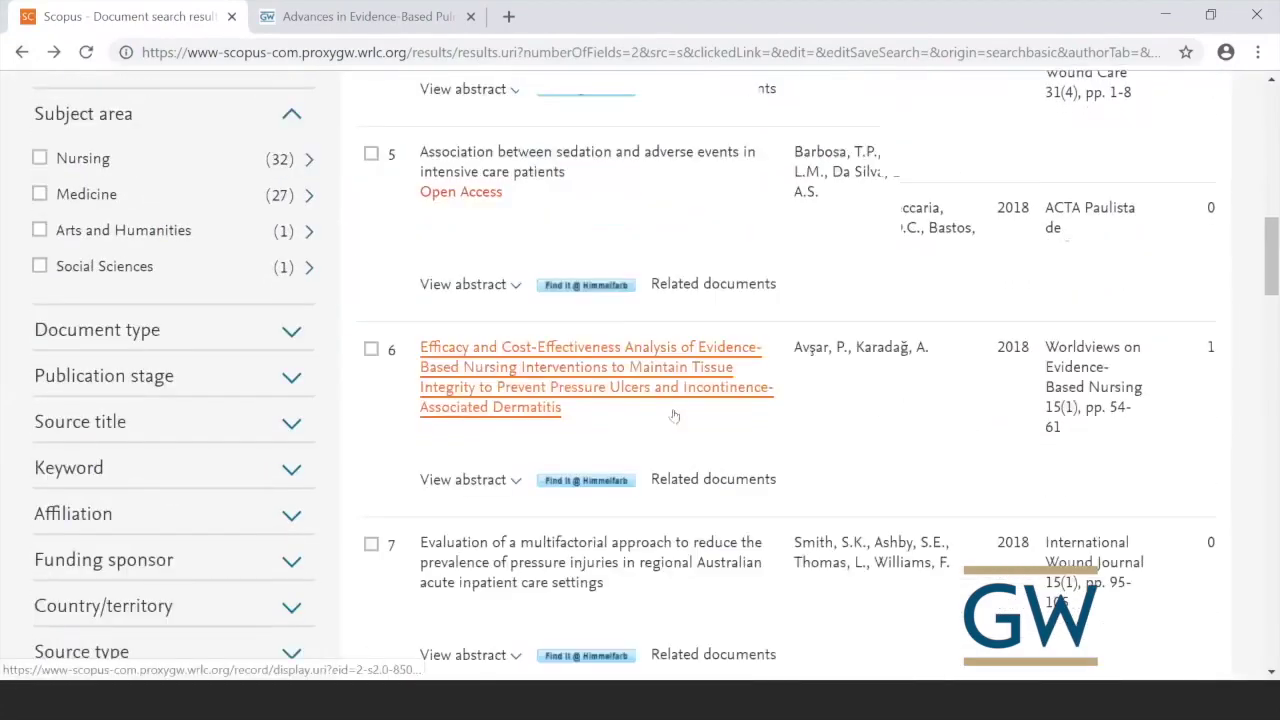
{"action": "scroll", "coordinate": [675, 415], "scroll_direction": "down", "scroll_amount": 3}
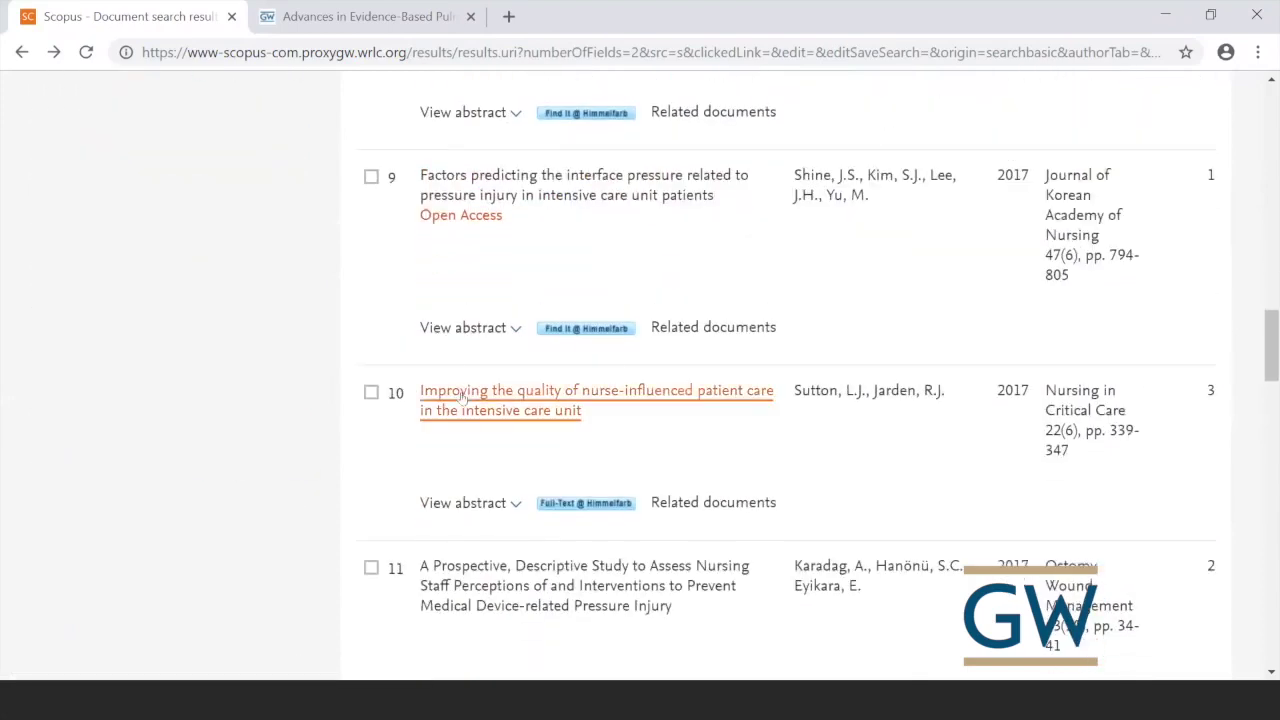
{"action": "left_click", "coordinate": [463, 397]}
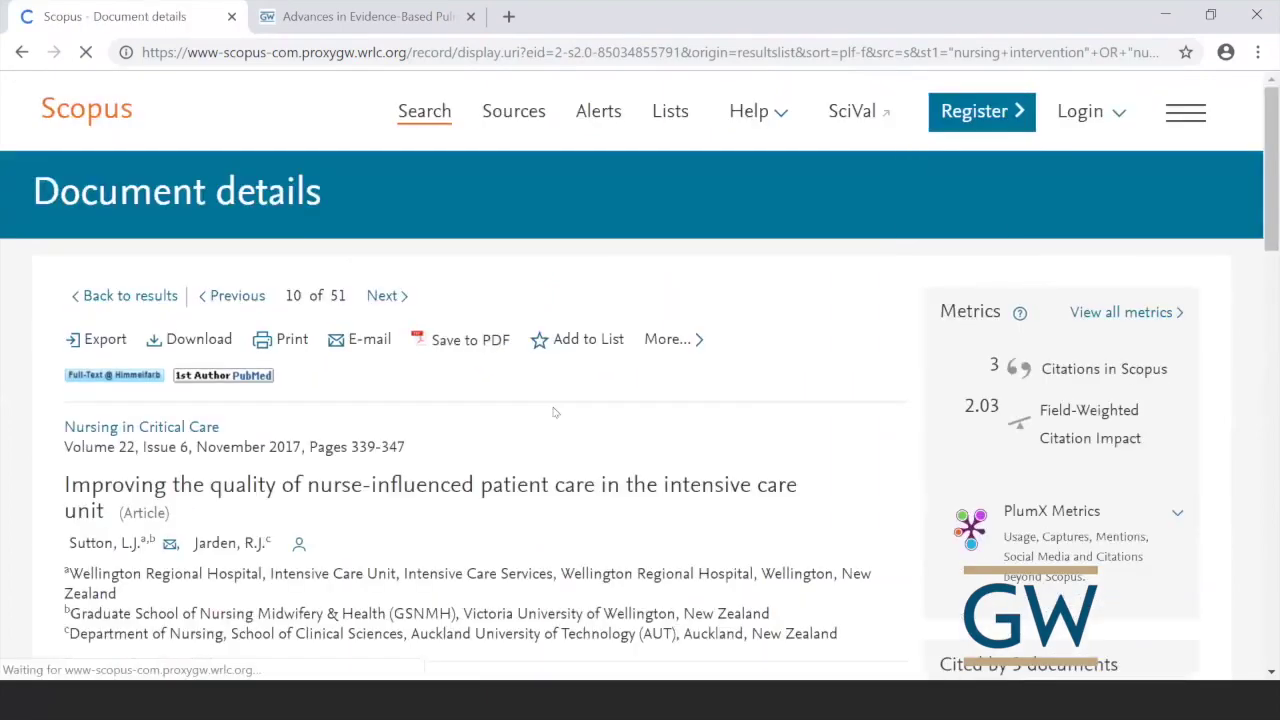
- Examine the article's abstract, topic prominence, author keywords, publication details, related documents and reference list
{"action": "scroll", "coordinate": [570, 430], "scroll_direction": "down", "scroll_amount": 2}
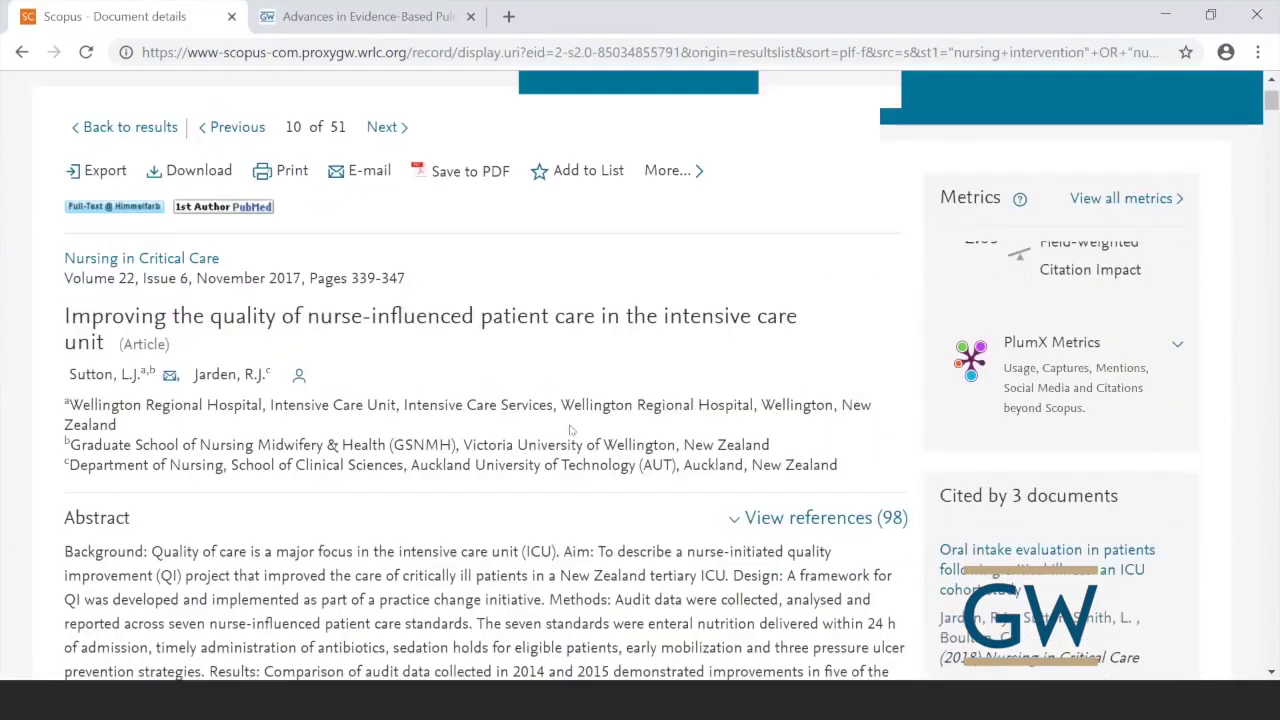
{"action": "scroll", "coordinate": [572, 432], "scroll_direction": "down", "scroll_amount": 4}
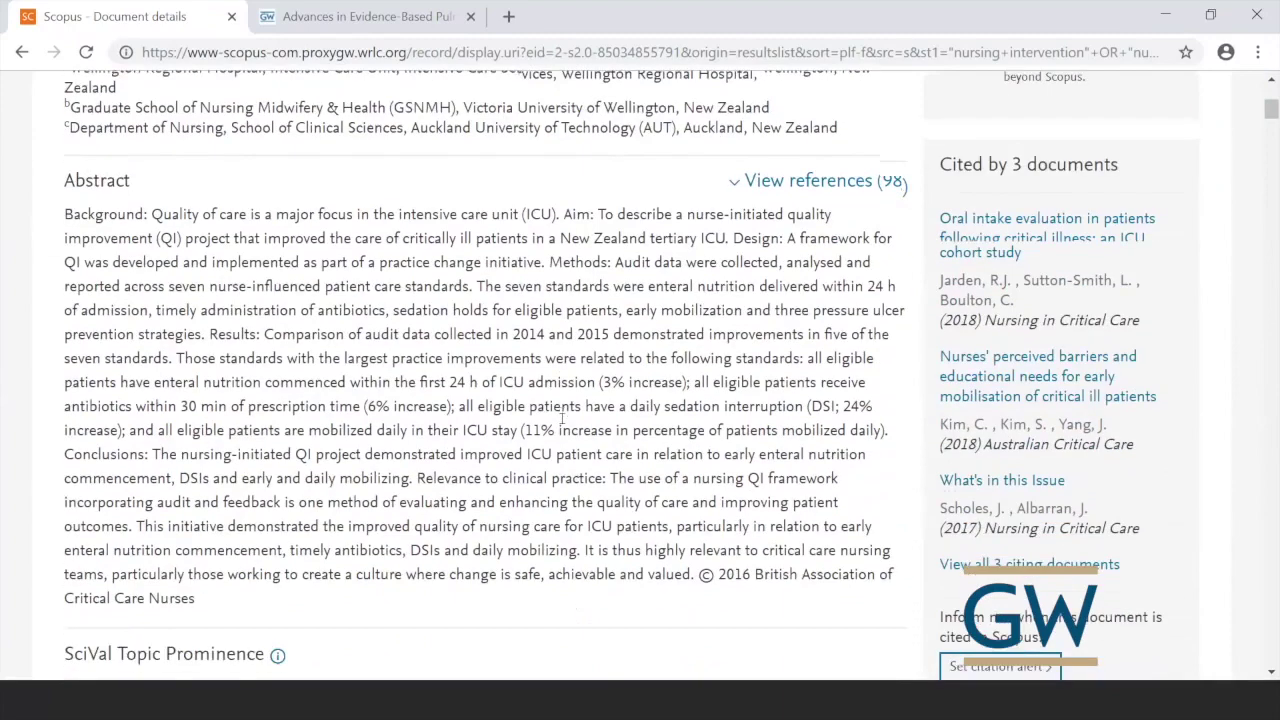
{"action": "scroll", "coordinate": [563, 418], "scroll_direction": "down", "scroll_amount": 3}
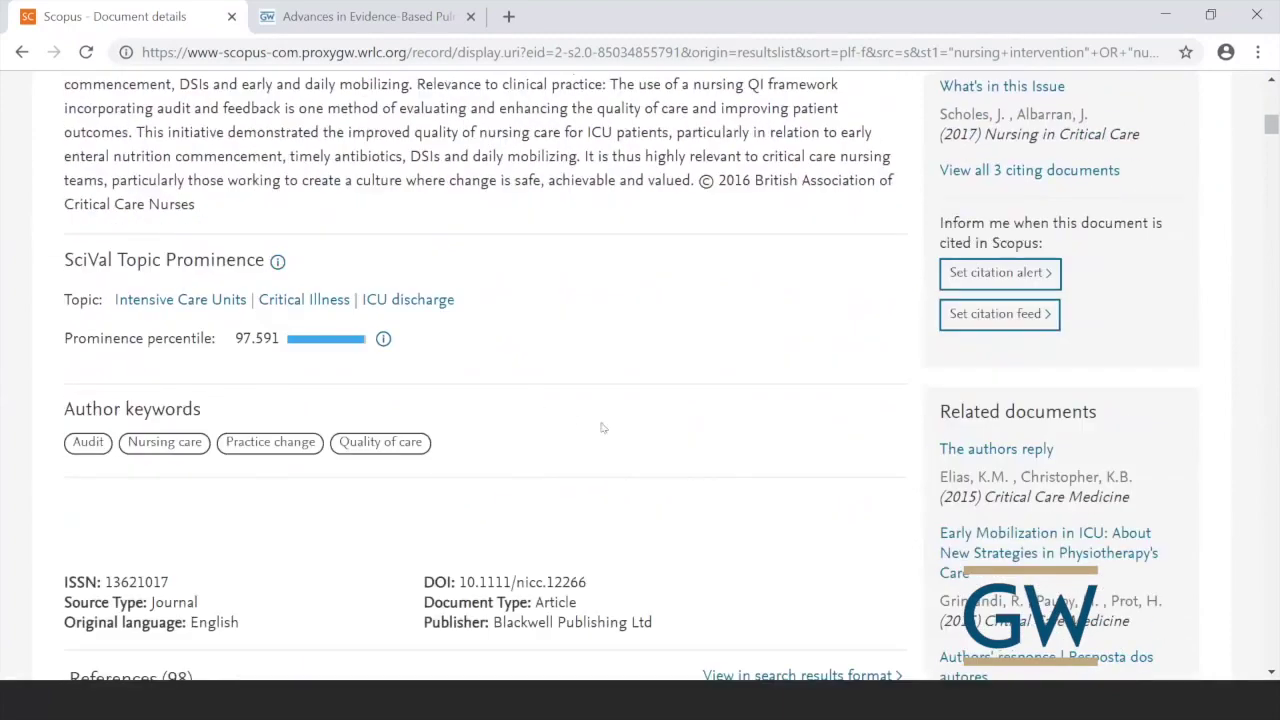
{"action": "scroll", "coordinate": [607, 429], "scroll_direction": "down", "scroll_amount": 2}
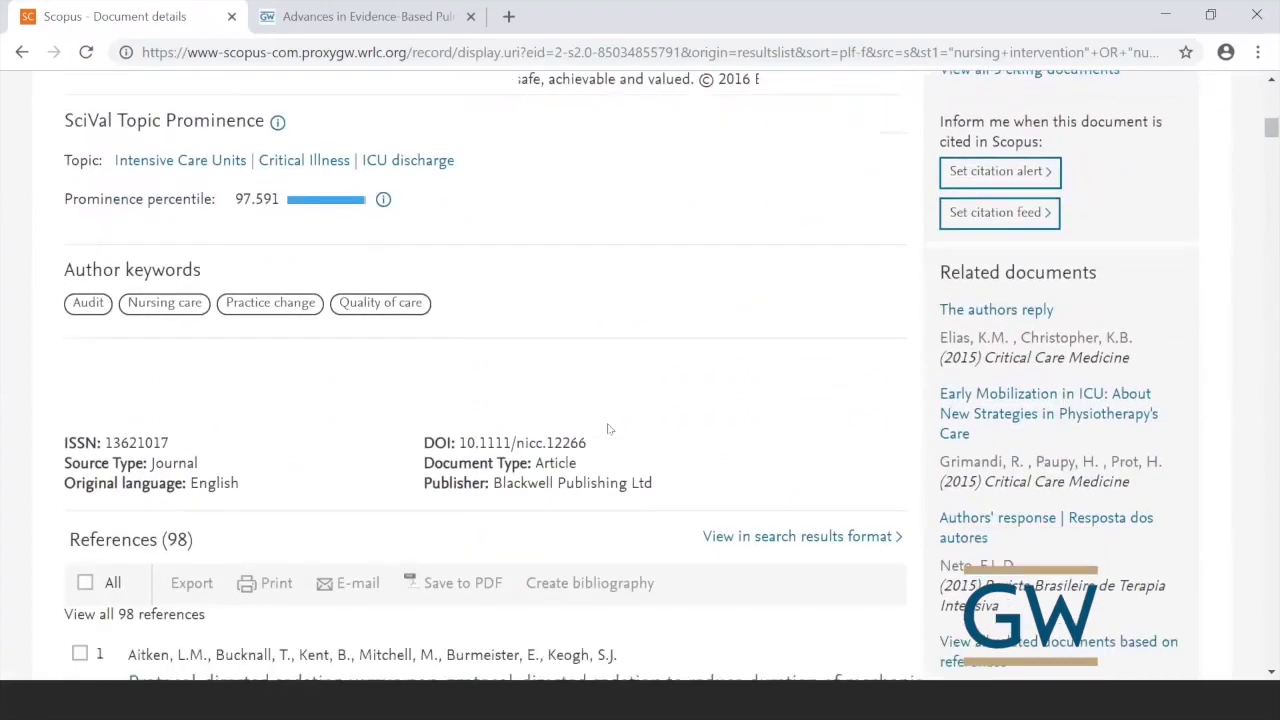
{"action": "scroll", "coordinate": [248, 339], "scroll_direction": "down", "scroll_amount": 1}
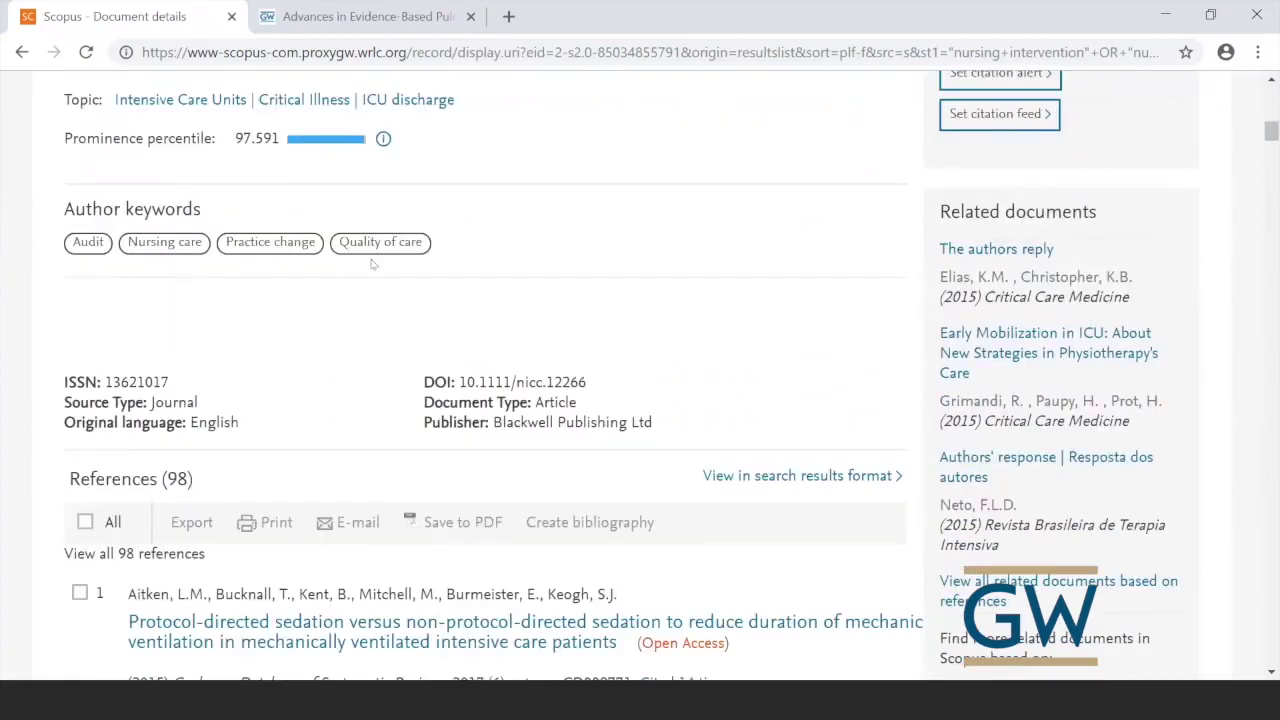
{"action": "scroll", "coordinate": [728, 370], "scroll_direction": "down", "scroll_amount": 1}
{"action": "scroll", "coordinate": [728, 370], "scroll_direction": "down", "scroll_amount": 3}
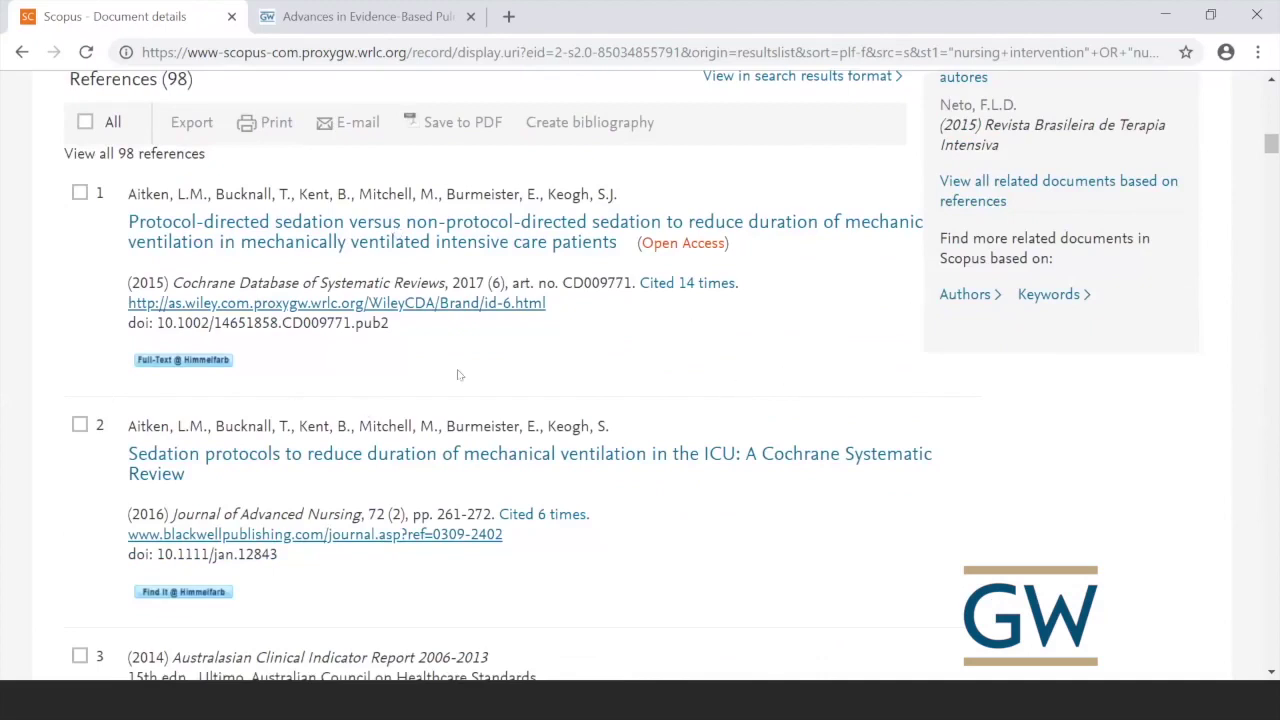
- Review the heading and metrics of the article's record, and return to the search query above the results list
{"action": "scroll", "coordinate": [725, 396], "scroll_direction": "up", "scroll_amount": 12}
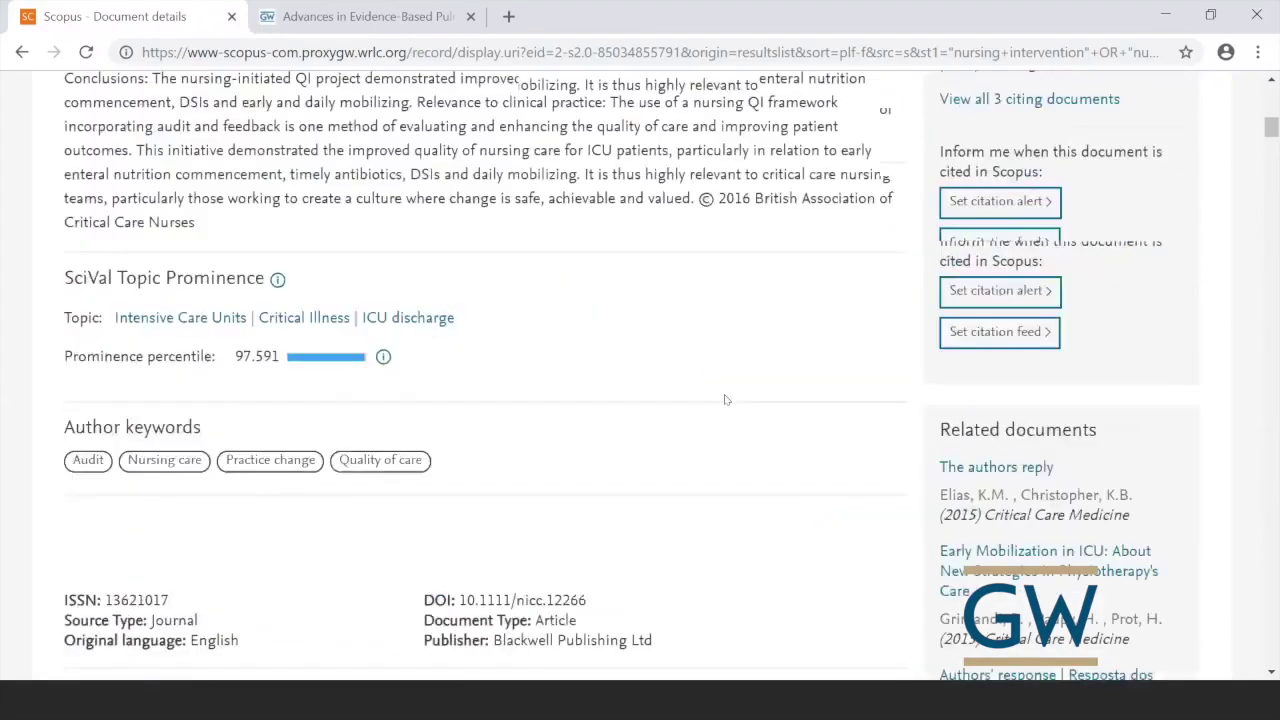
{"action": "scroll", "coordinate": [727, 399], "scroll_direction": "up", "scroll_amount": 2}
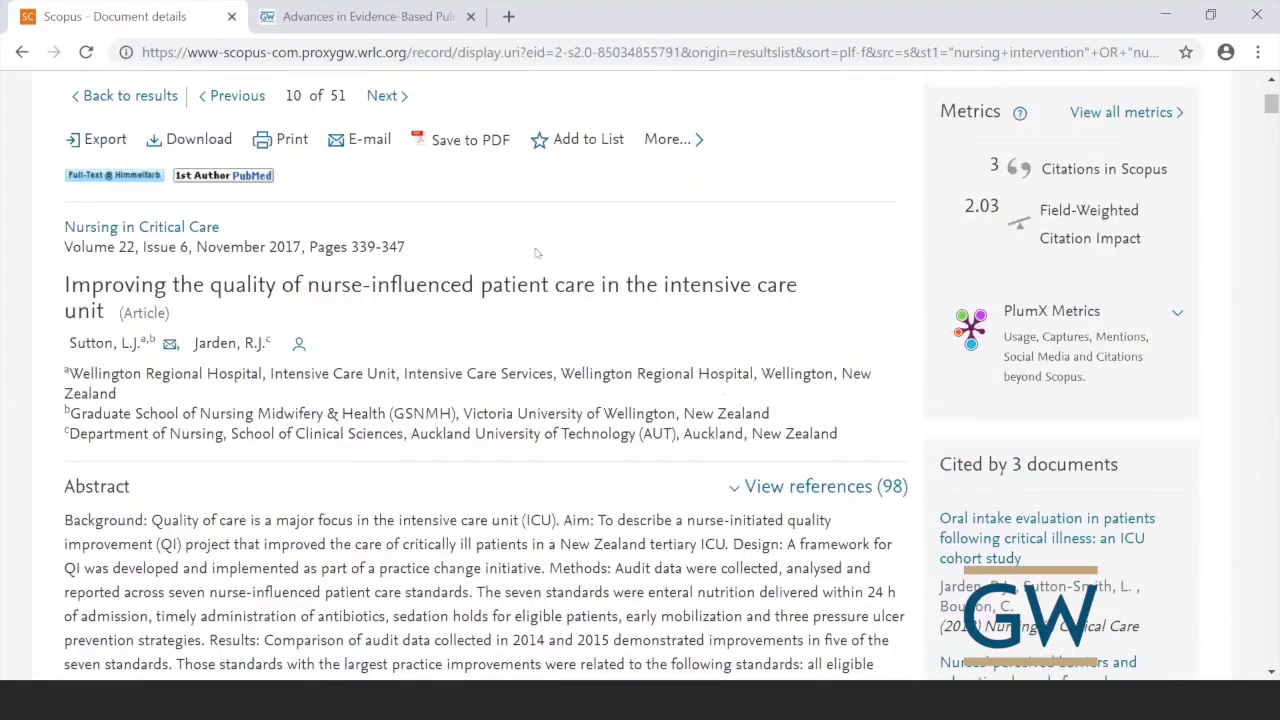
{"action": "scroll", "coordinate": [561, 321], "scroll_direction": "up", "scroll_amount": 2}
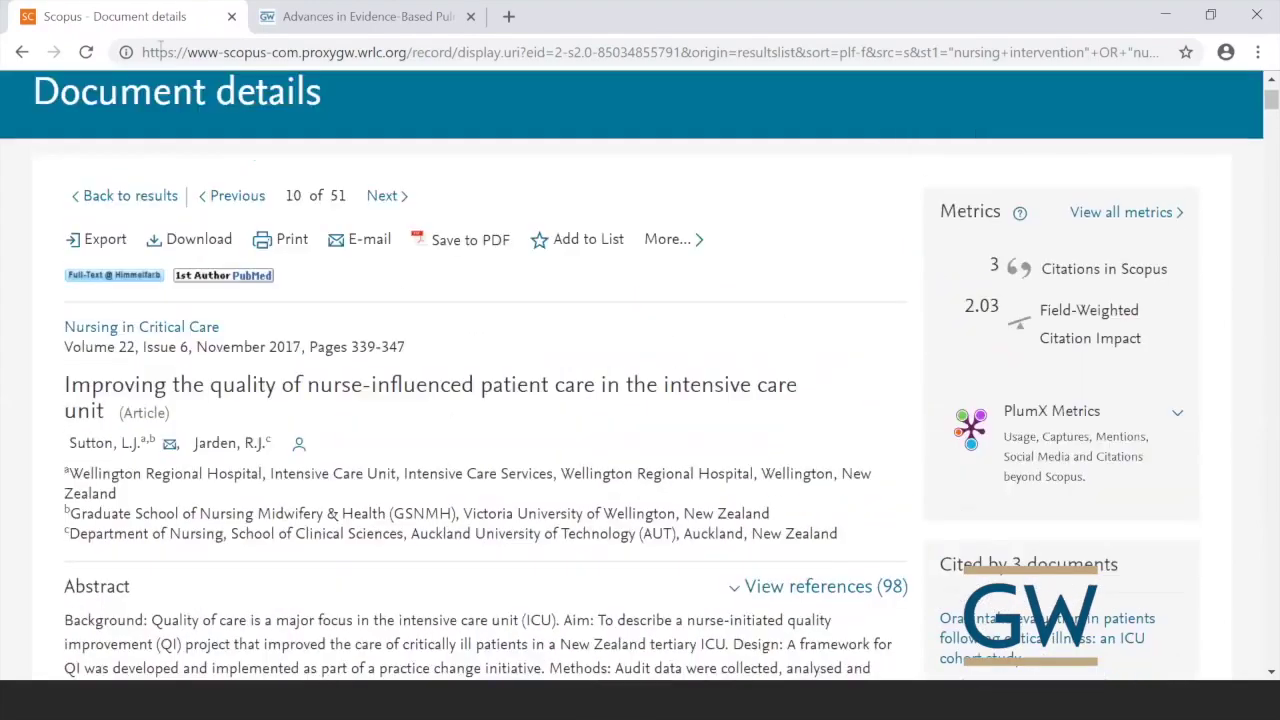
{"action": "left_click", "coordinate": [22, 51]}
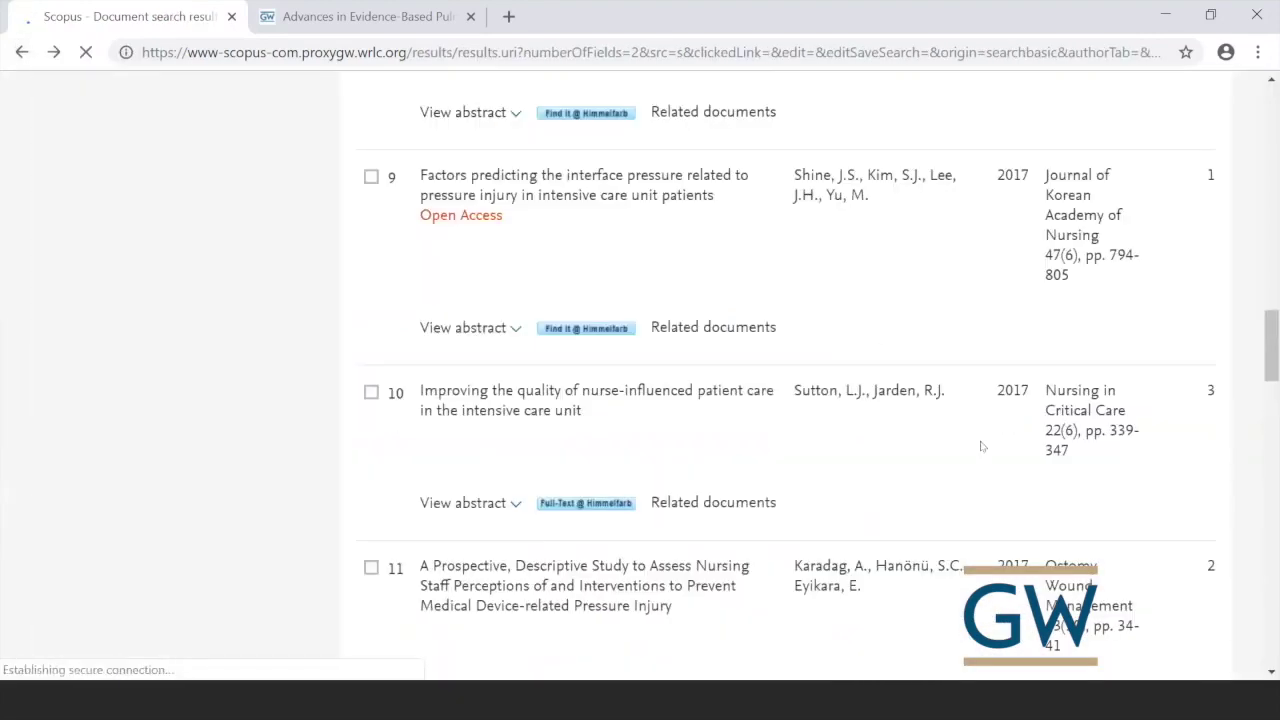
{"action": "scroll", "coordinate": [982, 447], "scroll_direction": "up", "scroll_amount": 9}
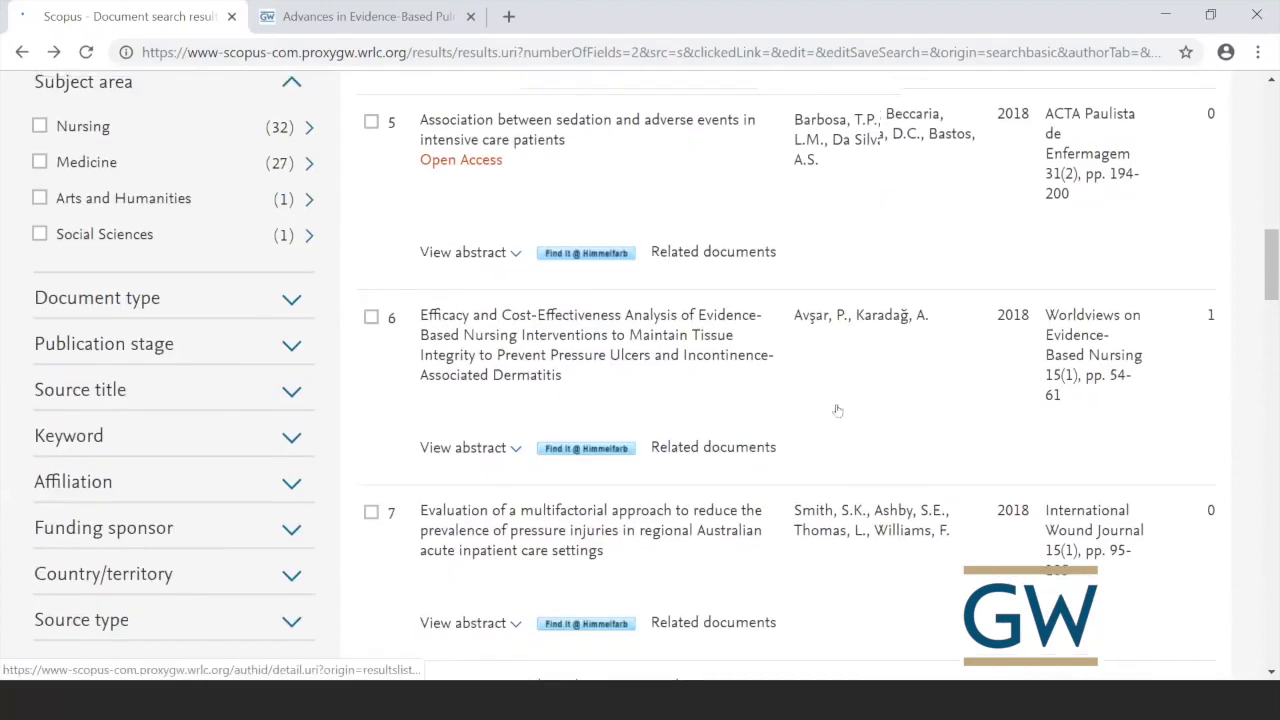
{"action": "scroll", "coordinate": [838, 410], "scroll_direction": "up", "scroll_amount": 10}
{"action": "scroll", "coordinate": [830, 414], "scroll_direction": "up", "scroll_amount": 3}
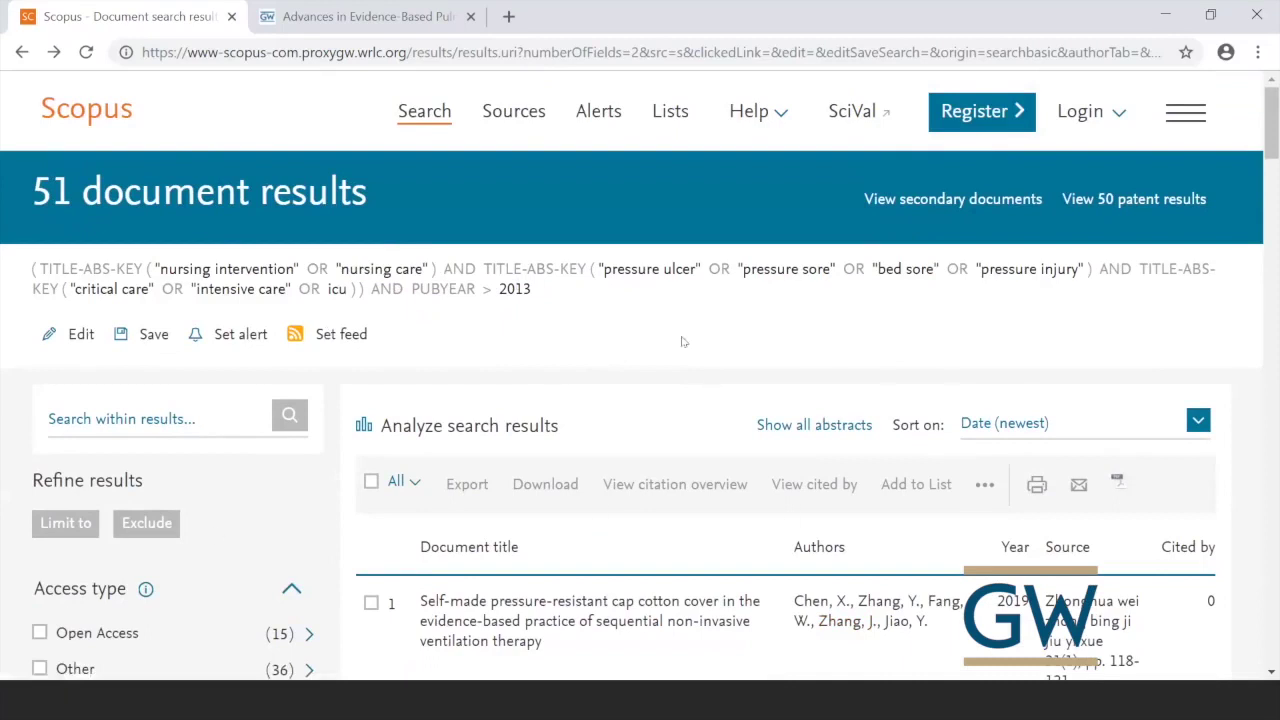
- Go to the Himmelfarb Health Sciences Library site at himmelfarb.gwu.edu and open the MEDLINE database from its popular resources
{"action": "left_click", "coordinate": [204, 57]}
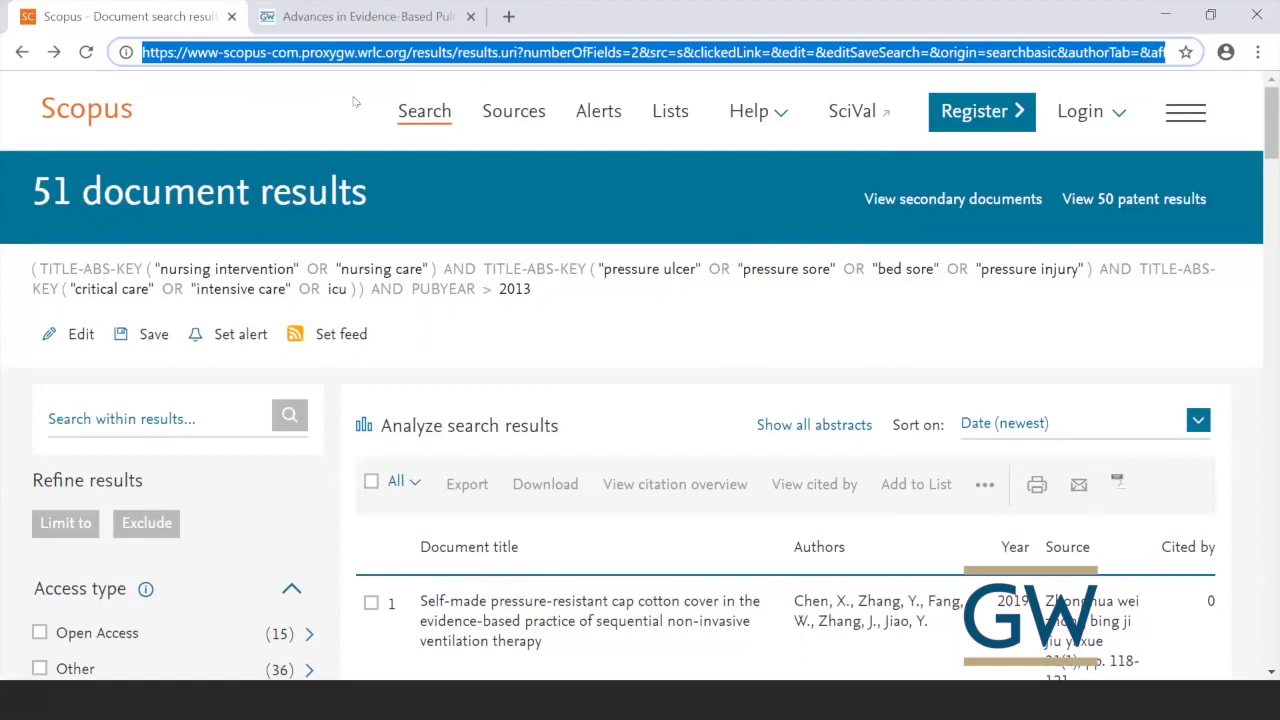
{"action": "type", "text": "h"}
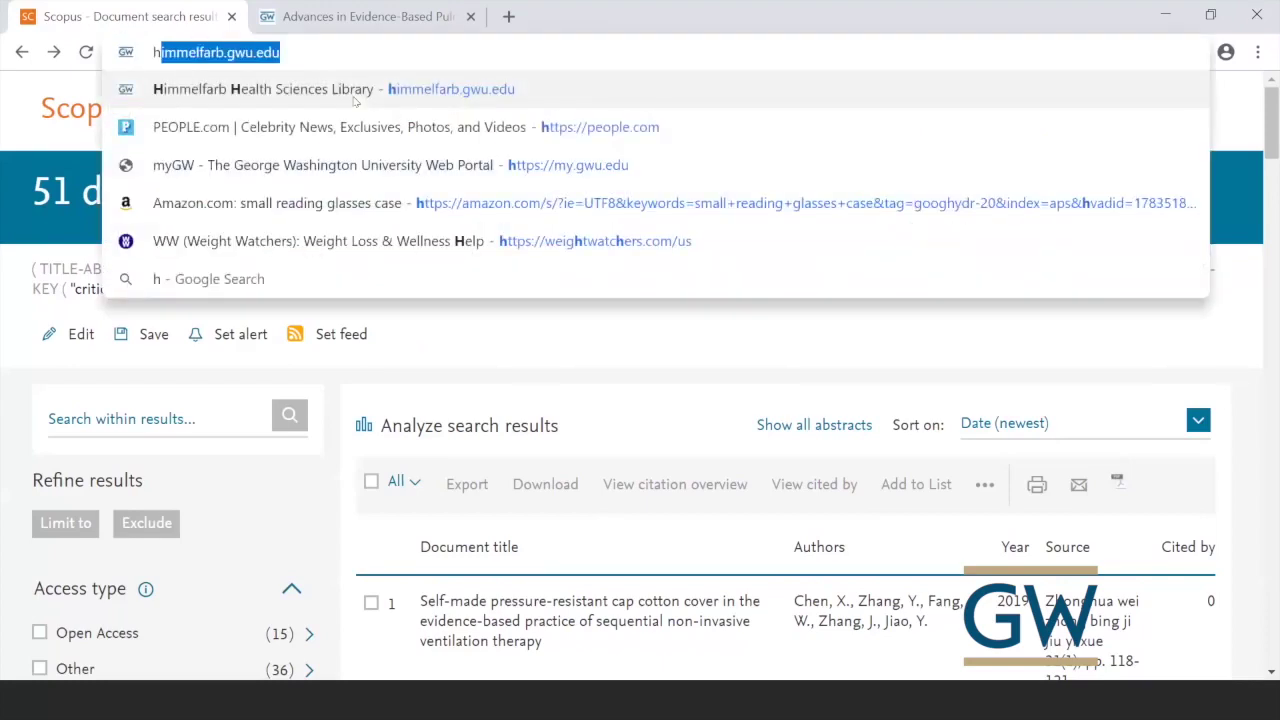
{"action": "key", "text": "Return"}
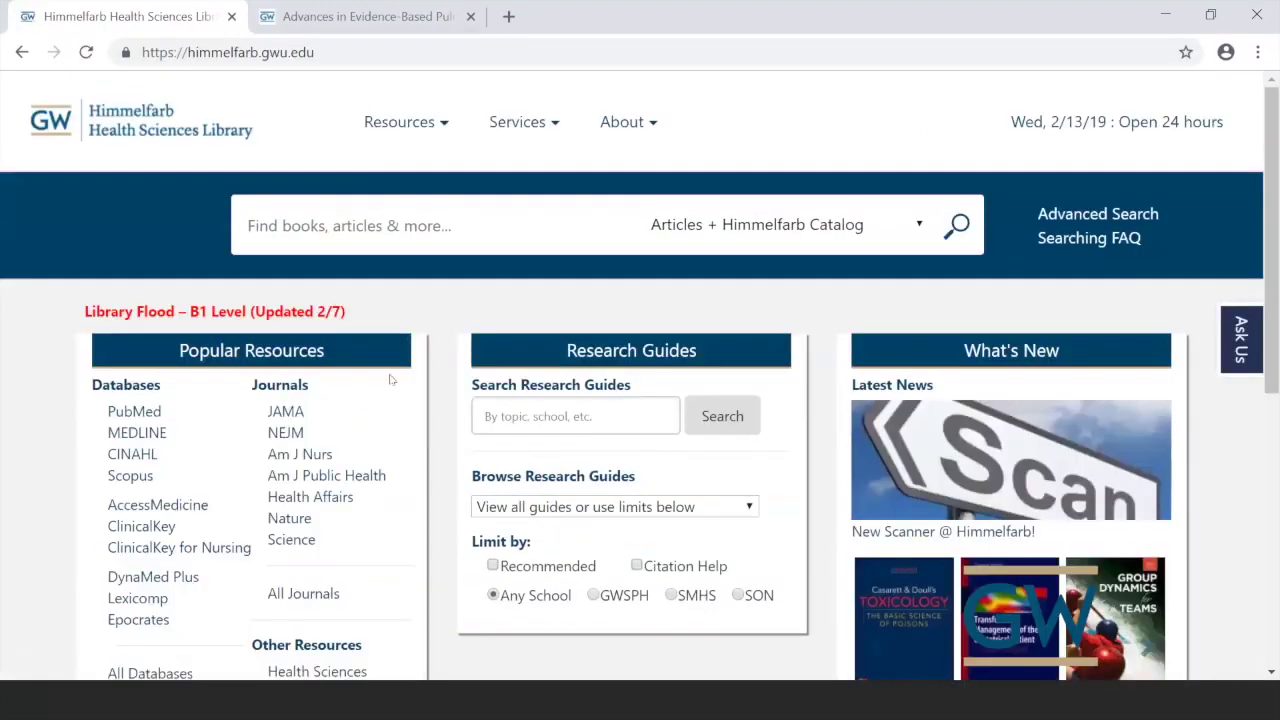
{"action": "scroll", "coordinate": [447, 323], "scroll_direction": "down", "scroll_amount": 1}
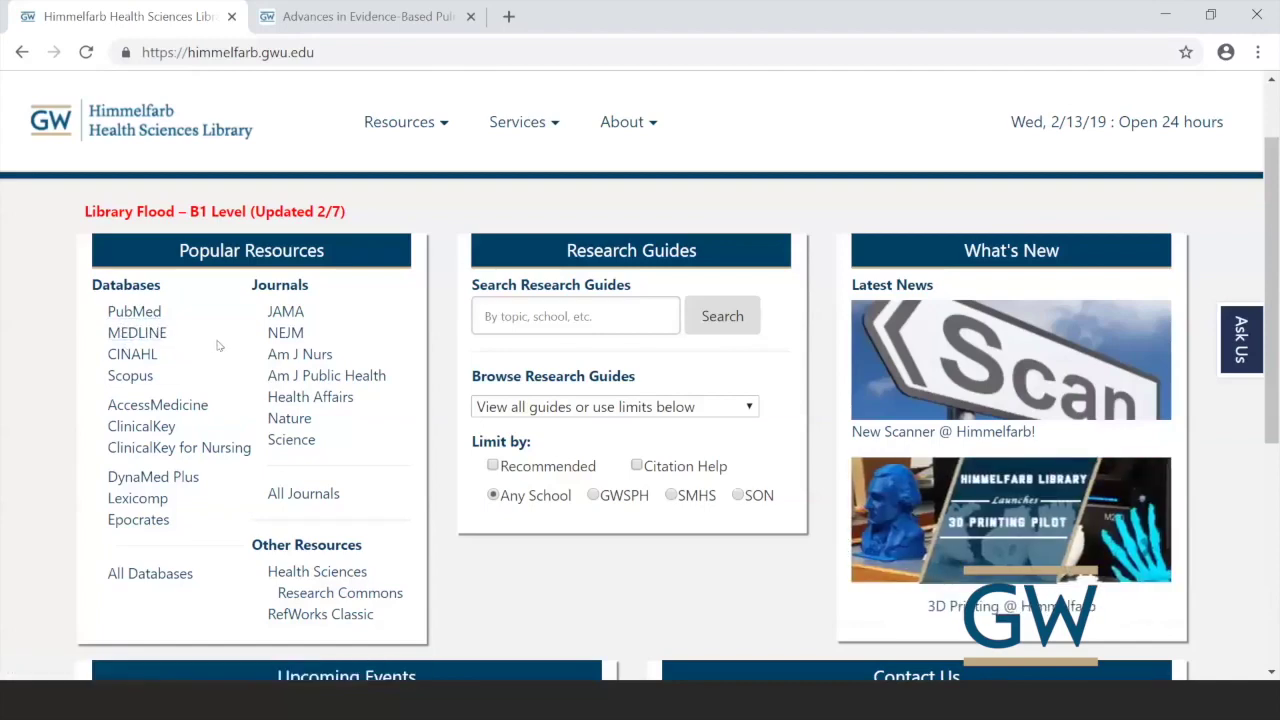
{"action": "left_click", "coordinate": [135, 336]}
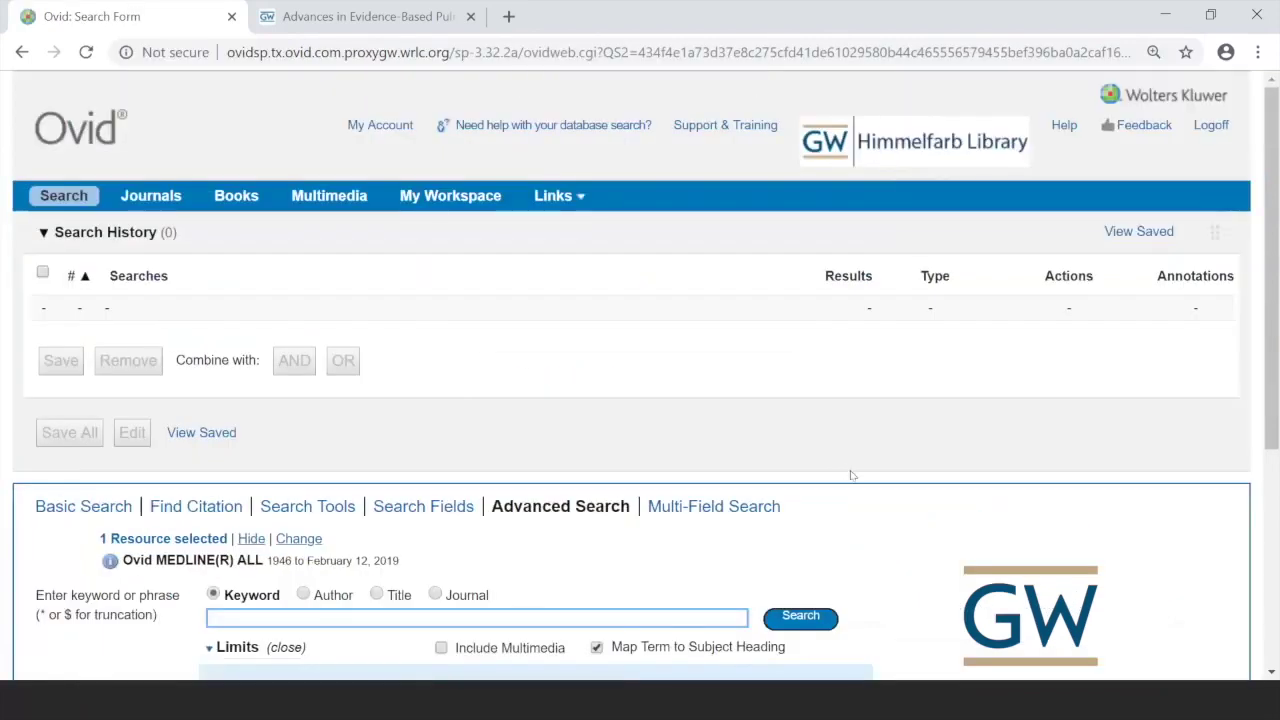
- Search MEDLINE for "nursing care", mapped to the subject heading Nursing Care with all subheadings included
{"action": "scroll", "coordinate": [852, 476], "scroll_direction": "down", "scroll_amount": 2}
{"action": "scroll", "coordinate": [852, 476], "scroll_direction": "up", "scroll_amount": 1}
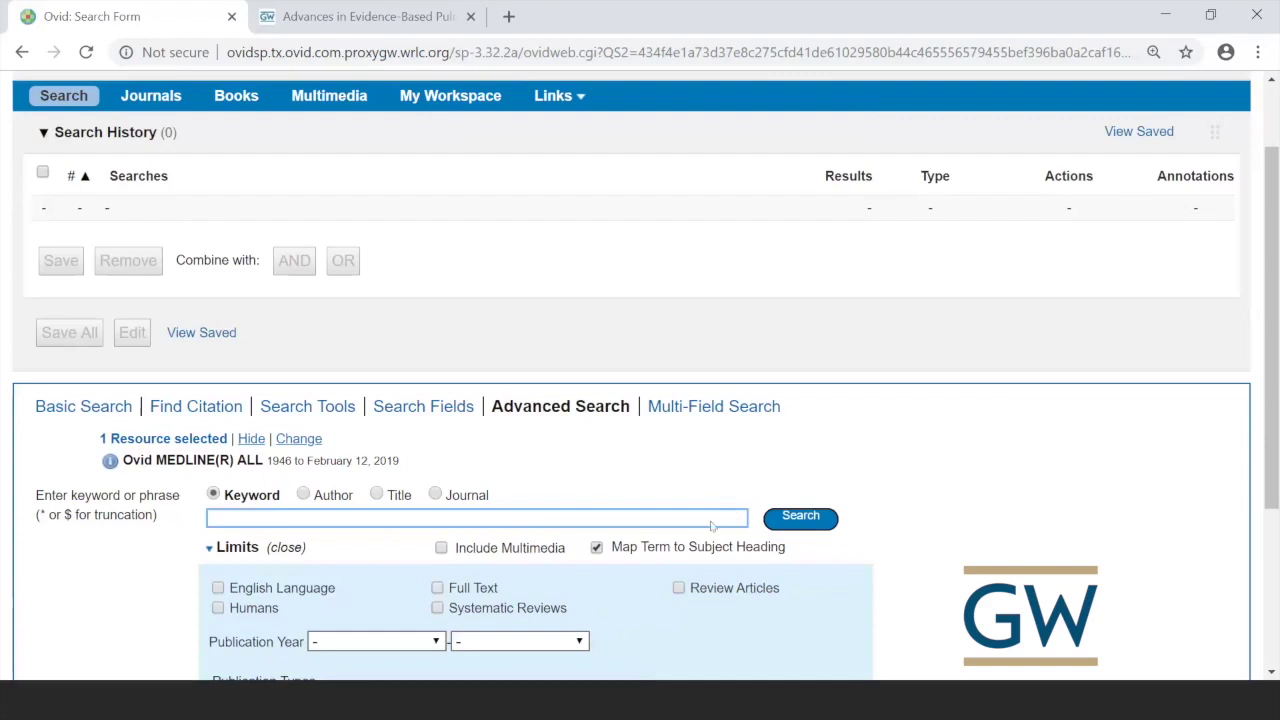
{"action": "left_click", "coordinate": [268, 514]}
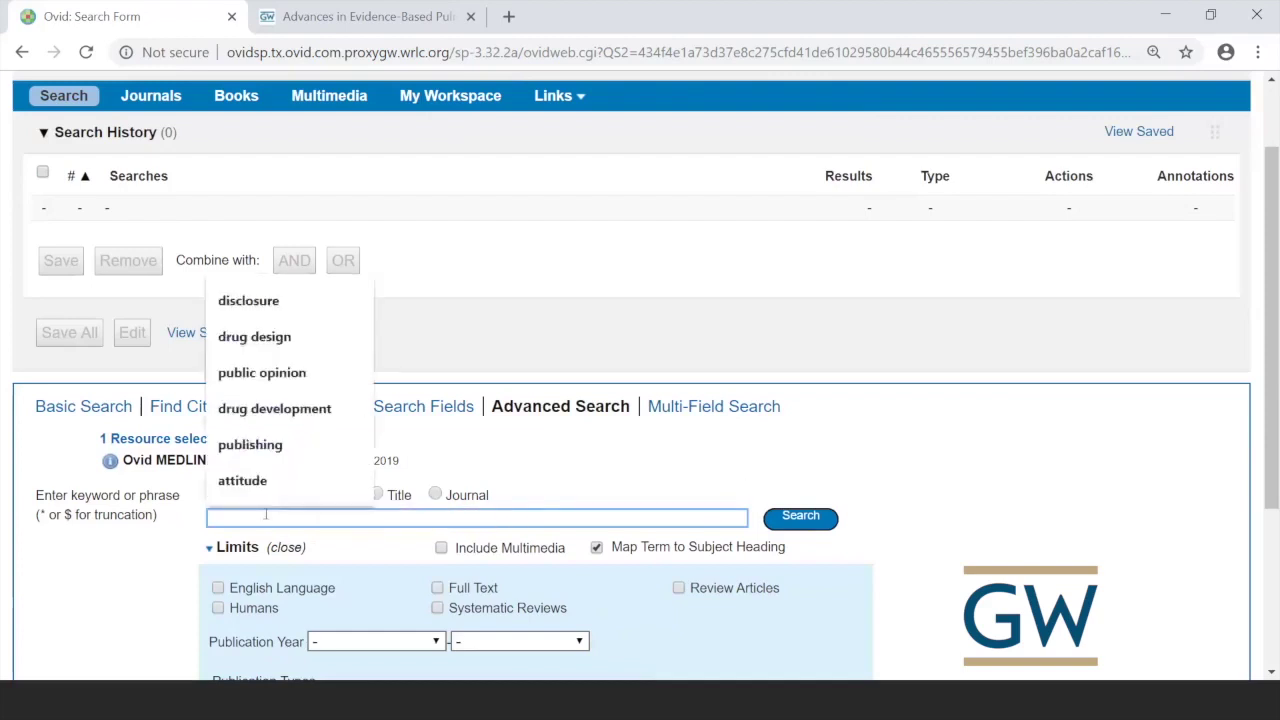
{"action": "type", "text": "nu"}
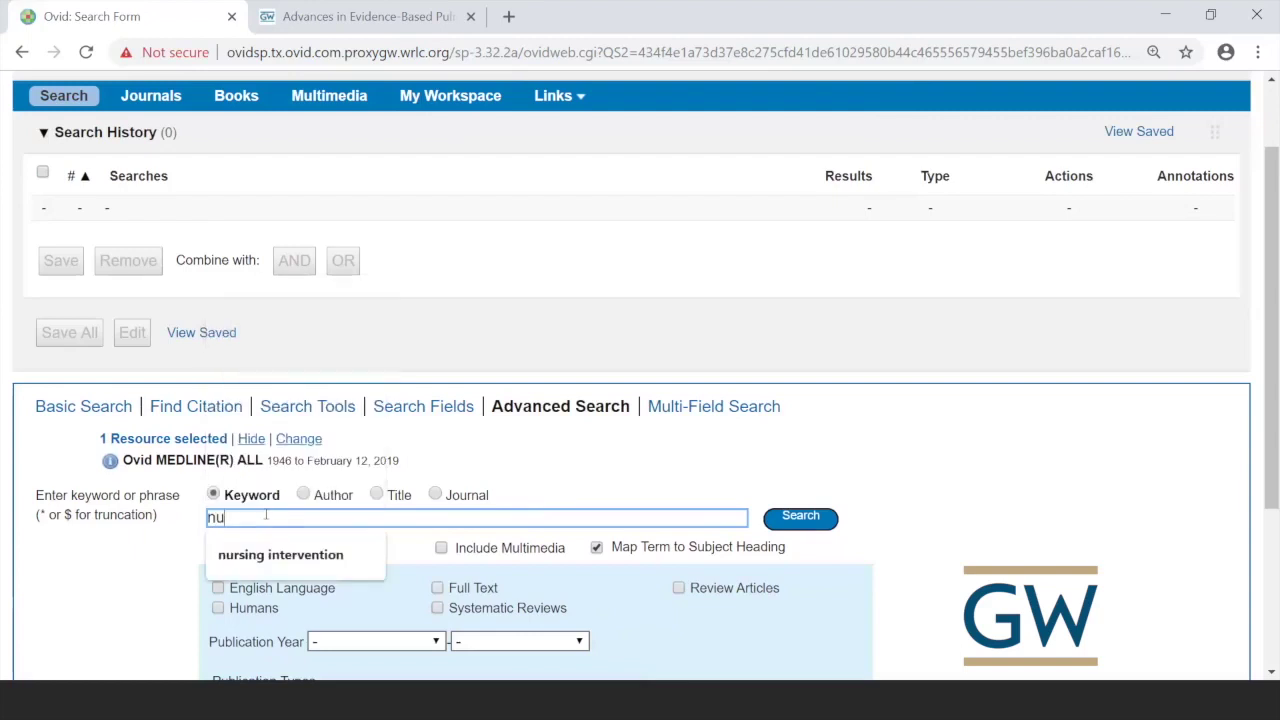
{"action": "type", "text": "rsing care"}
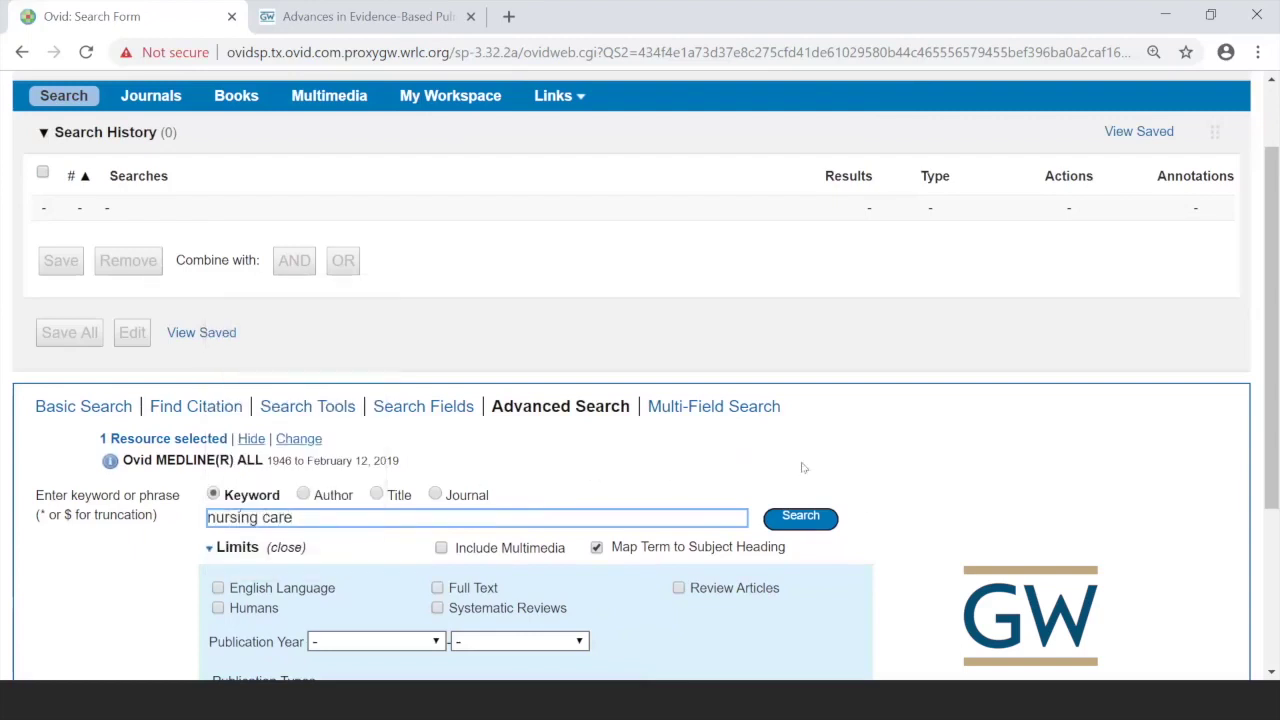
{"action": "left_click", "coordinate": [800, 520]}
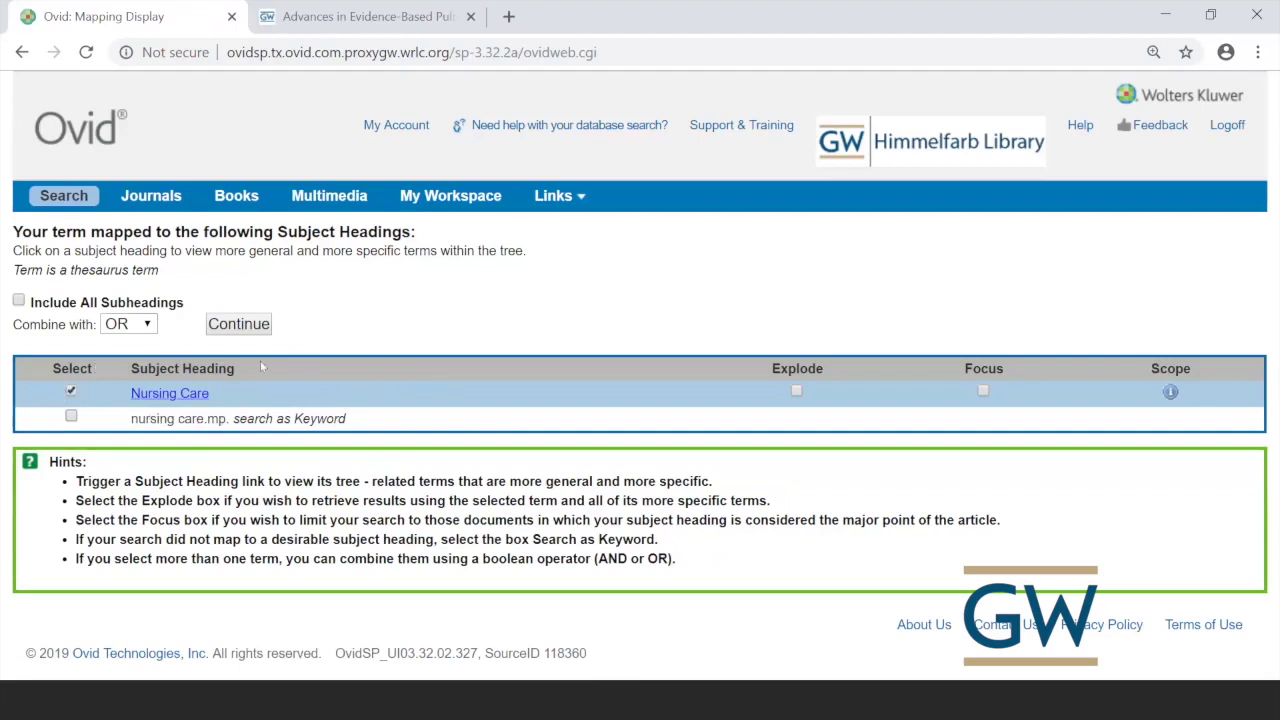
{"action": "left_click", "coordinate": [240, 326]}
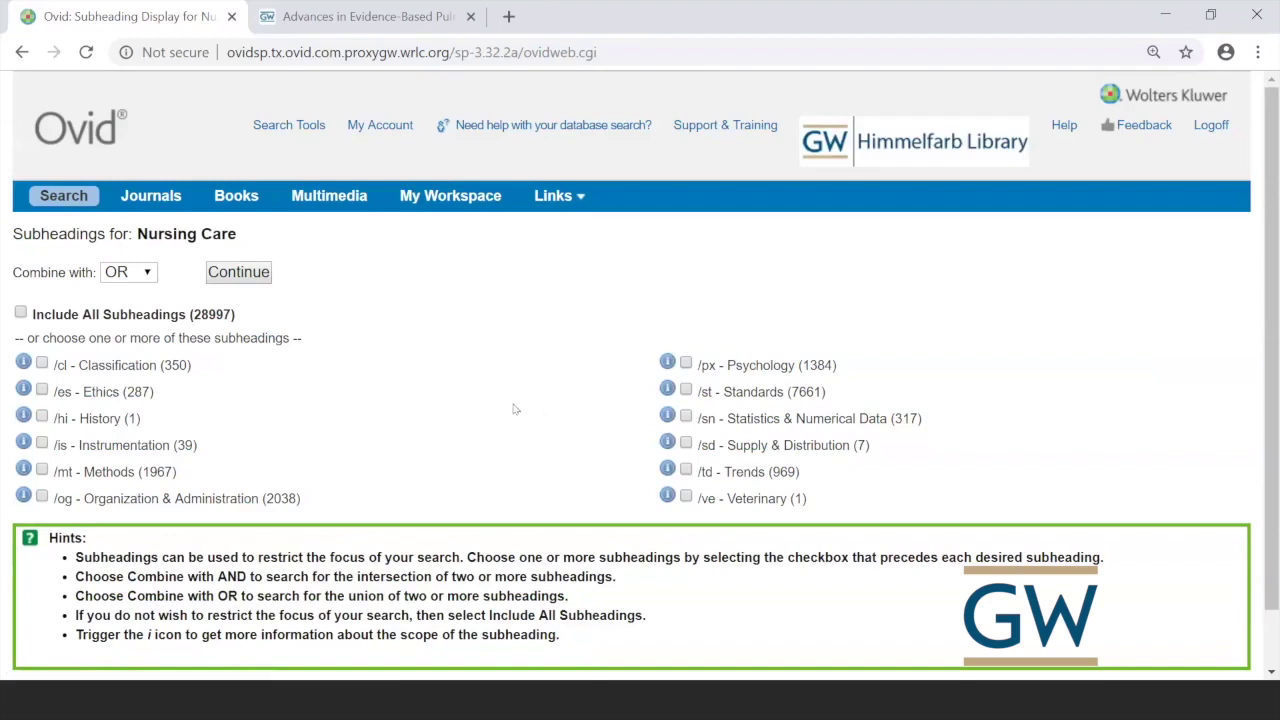
{"action": "left_click", "coordinate": [21, 314]}
{"action": "left_click", "coordinate": [224, 279]}
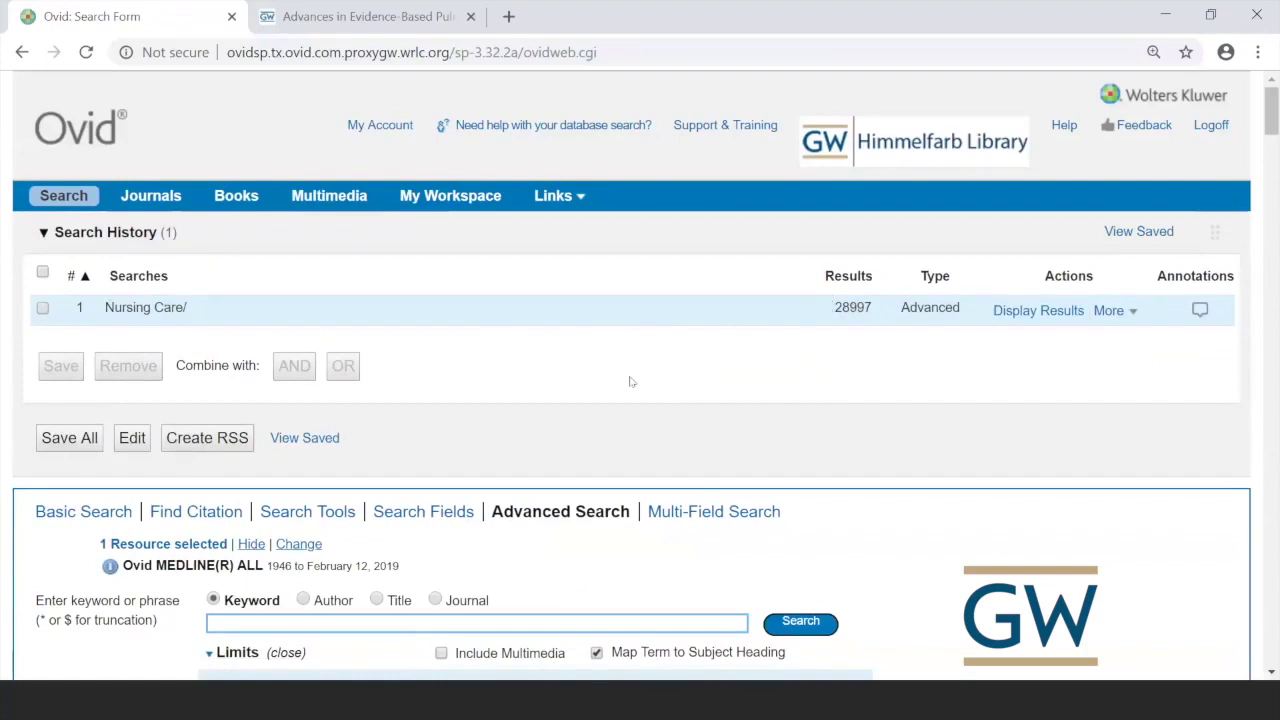
- Run a second search for "pressure ulcer", mapped to the subject heading Pressure Ulcer with all subheadings included
{"action": "scroll", "coordinate": [630, 381], "scroll_direction": "down", "scroll_amount": 1}
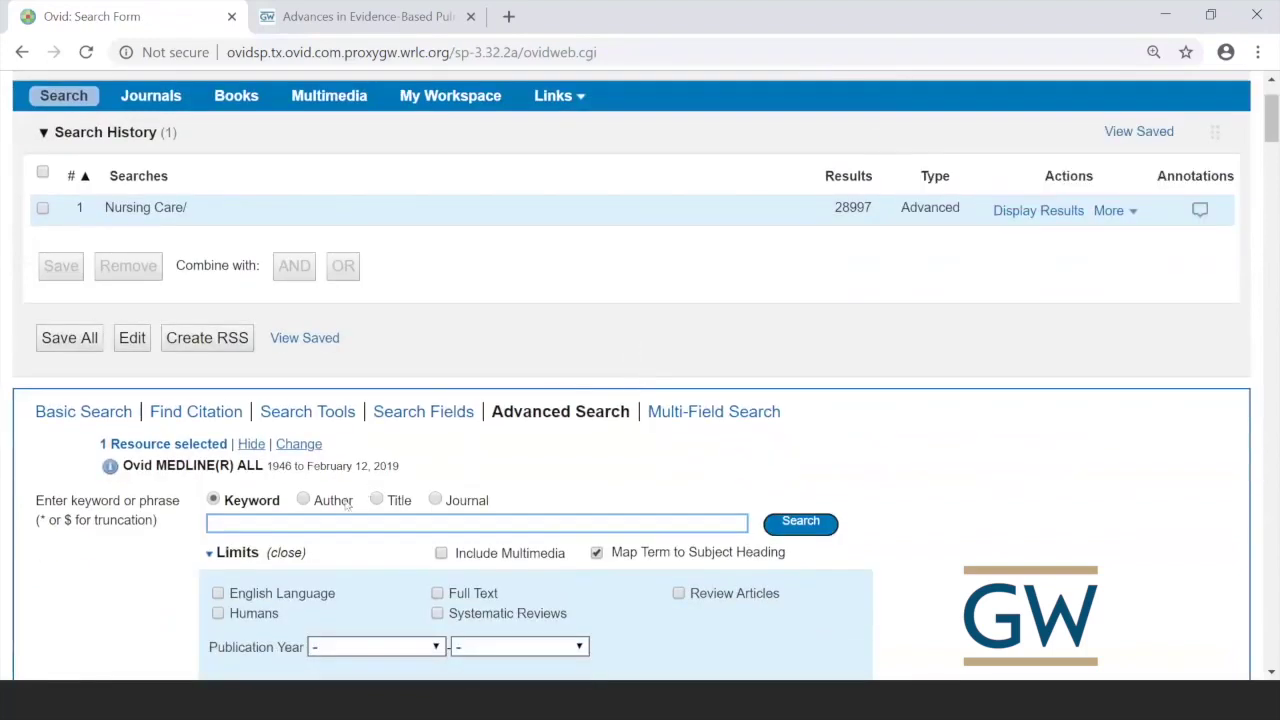
{"action": "left_click", "coordinate": [310, 521]}
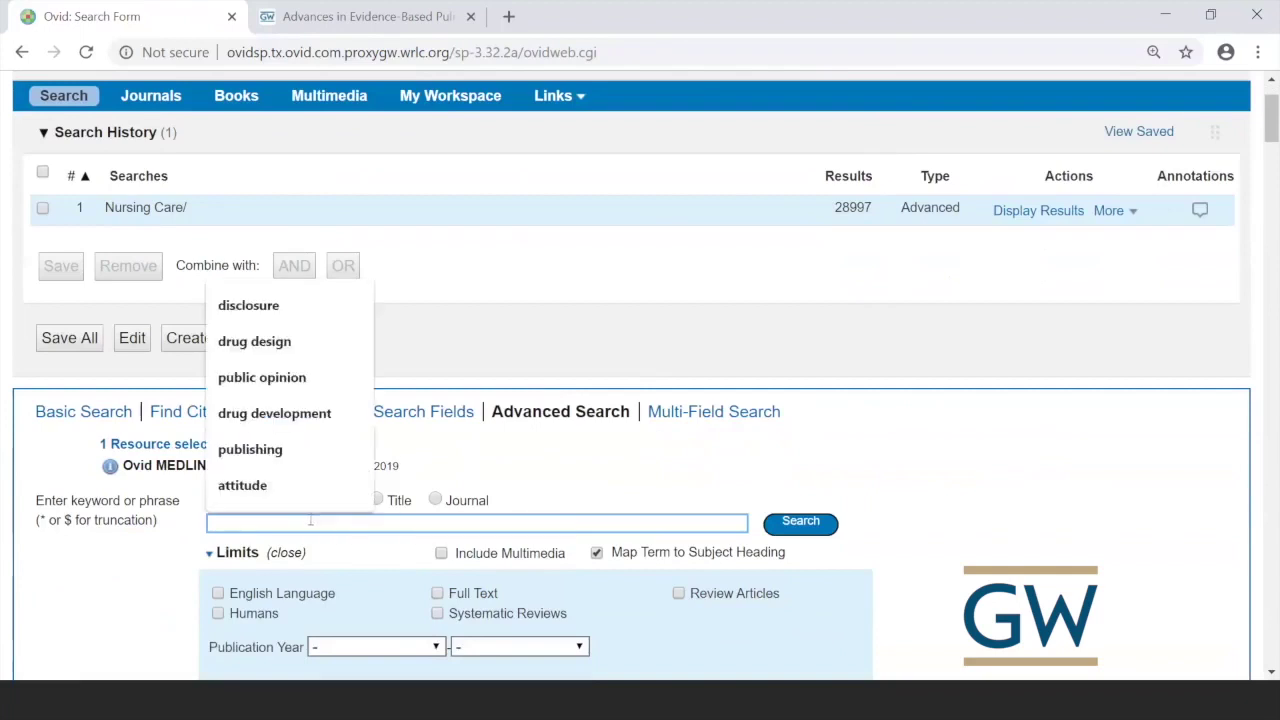
{"action": "type", "text": "p"}
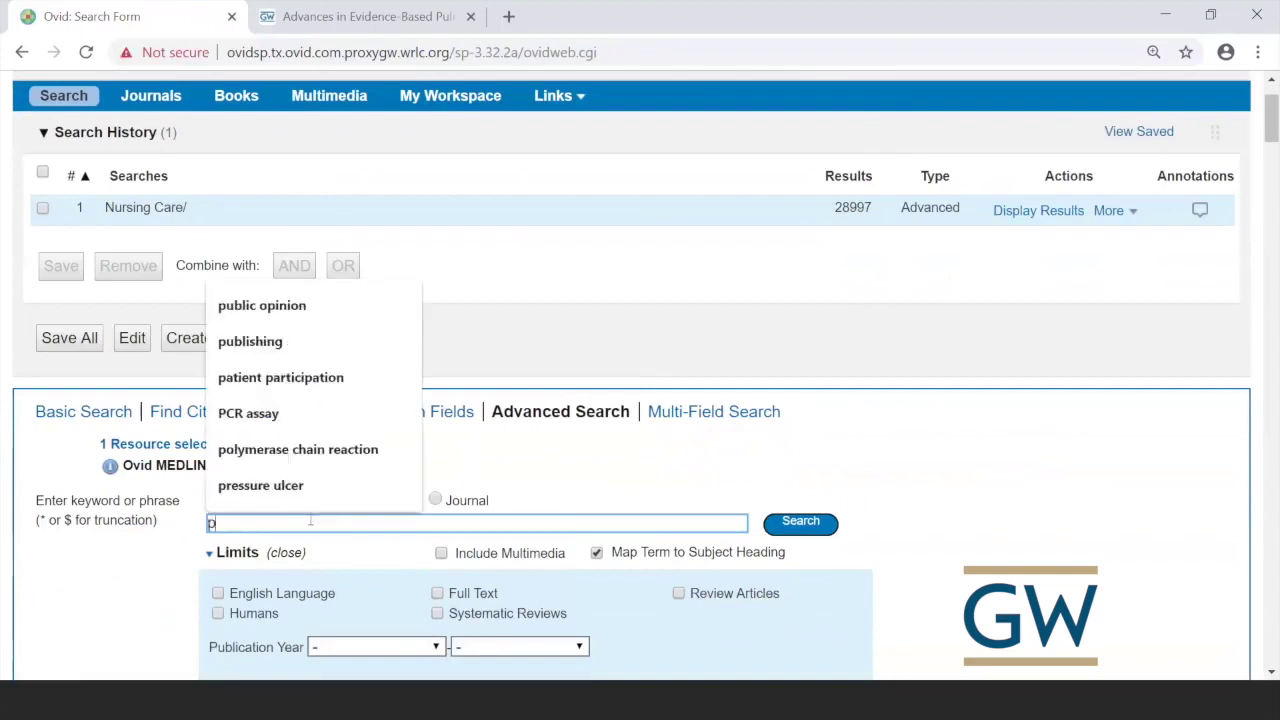
{"action": "type", "text": "ressure ulcer"}
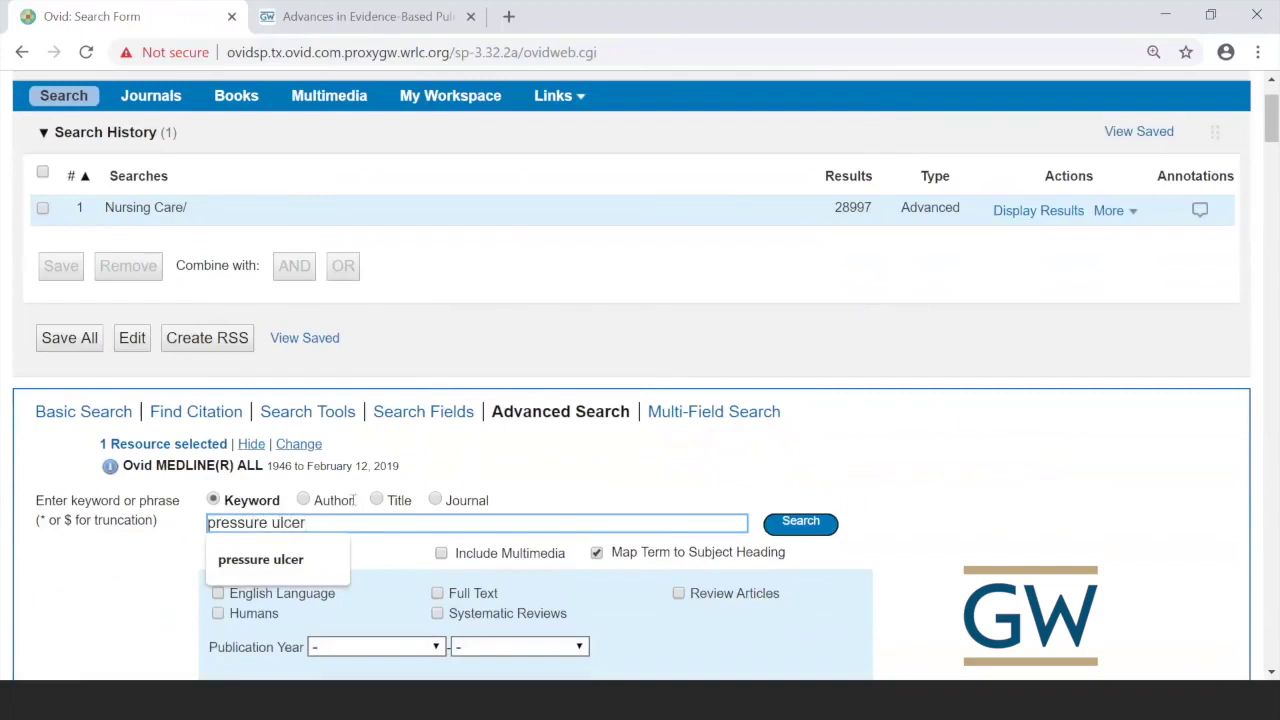
{"action": "left_click", "coordinate": [807, 523]}
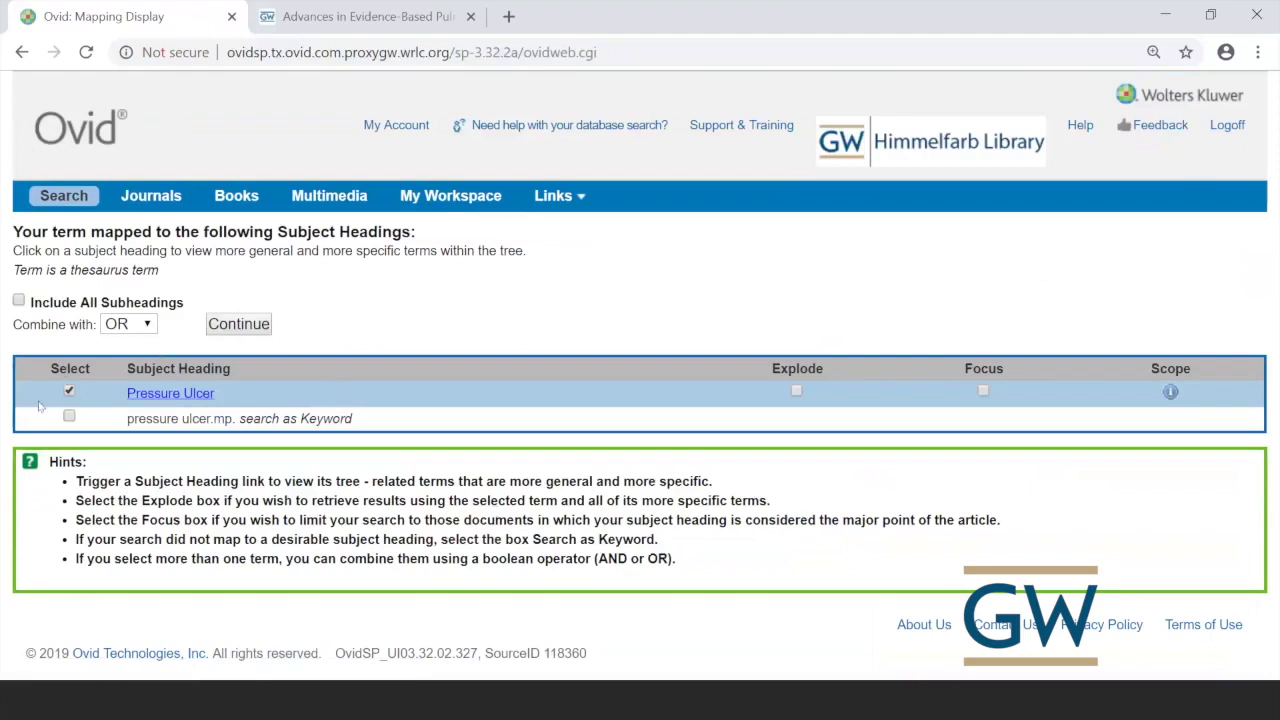
{"action": "left_click", "coordinate": [237, 327]}
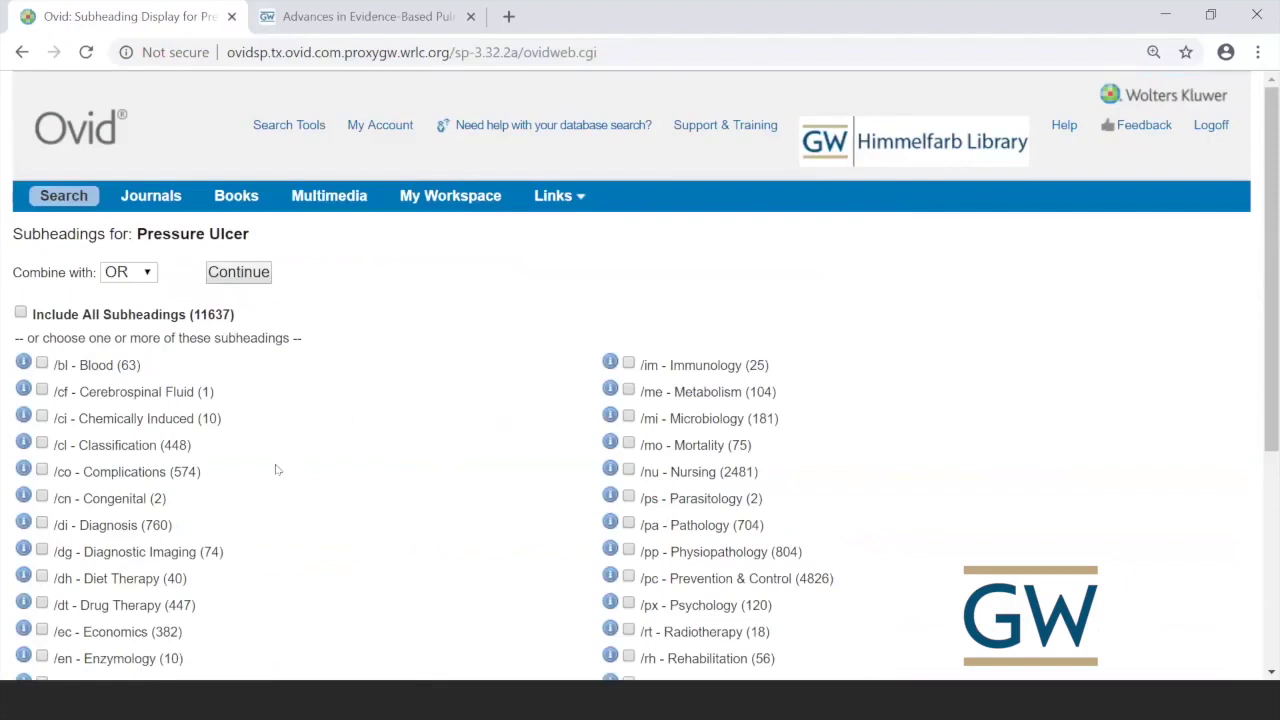
{"action": "scroll", "coordinate": [277, 469], "scroll_direction": "down", "scroll_amount": 1}
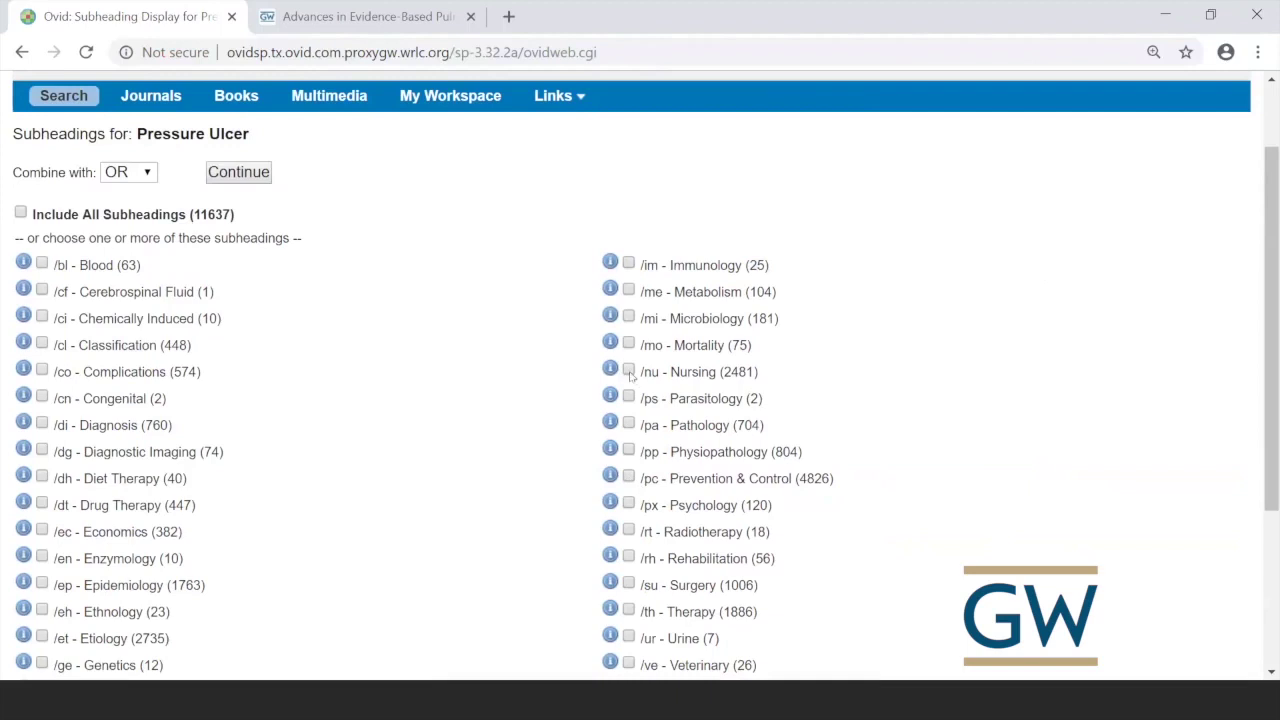
{"action": "left_click", "coordinate": [20, 213]}
{"action": "left_click", "coordinate": [238, 172]}
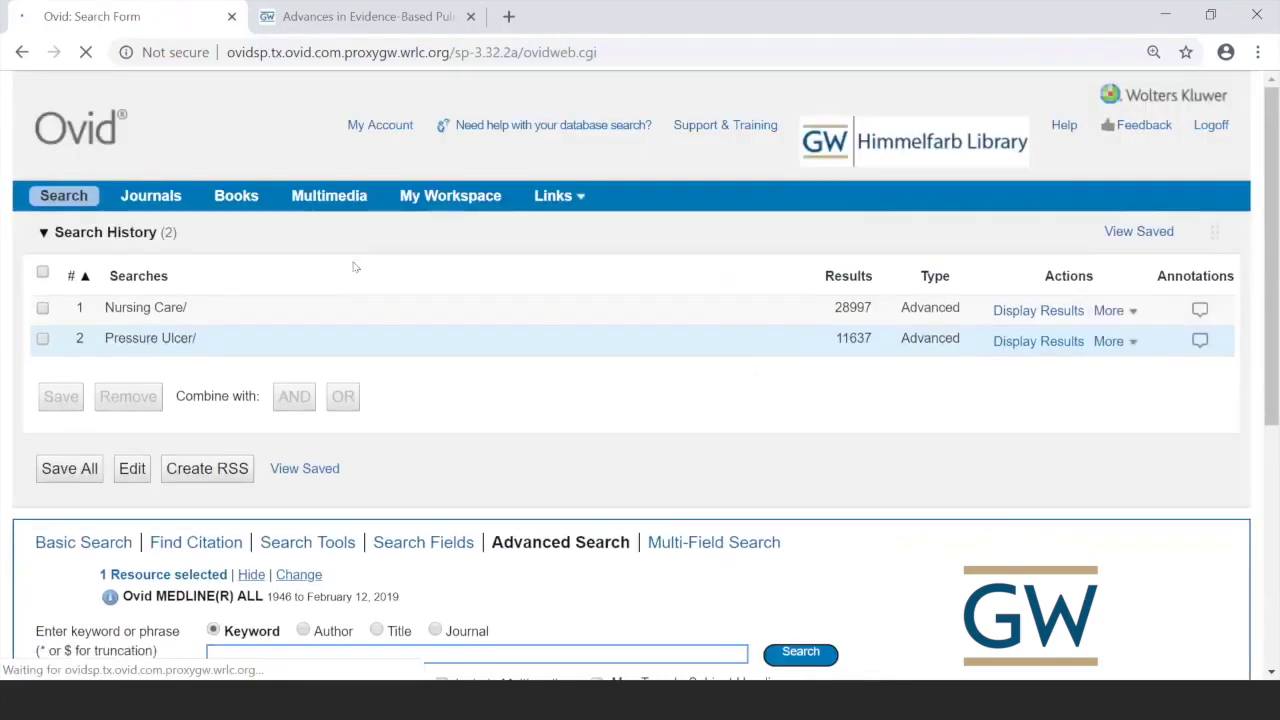
- Run a third search for "critical care", mapped to the subject heading Critical Care with all subheadings included
{"action": "scroll", "coordinate": [351, 266], "scroll_direction": "down", "scroll_amount": 1}
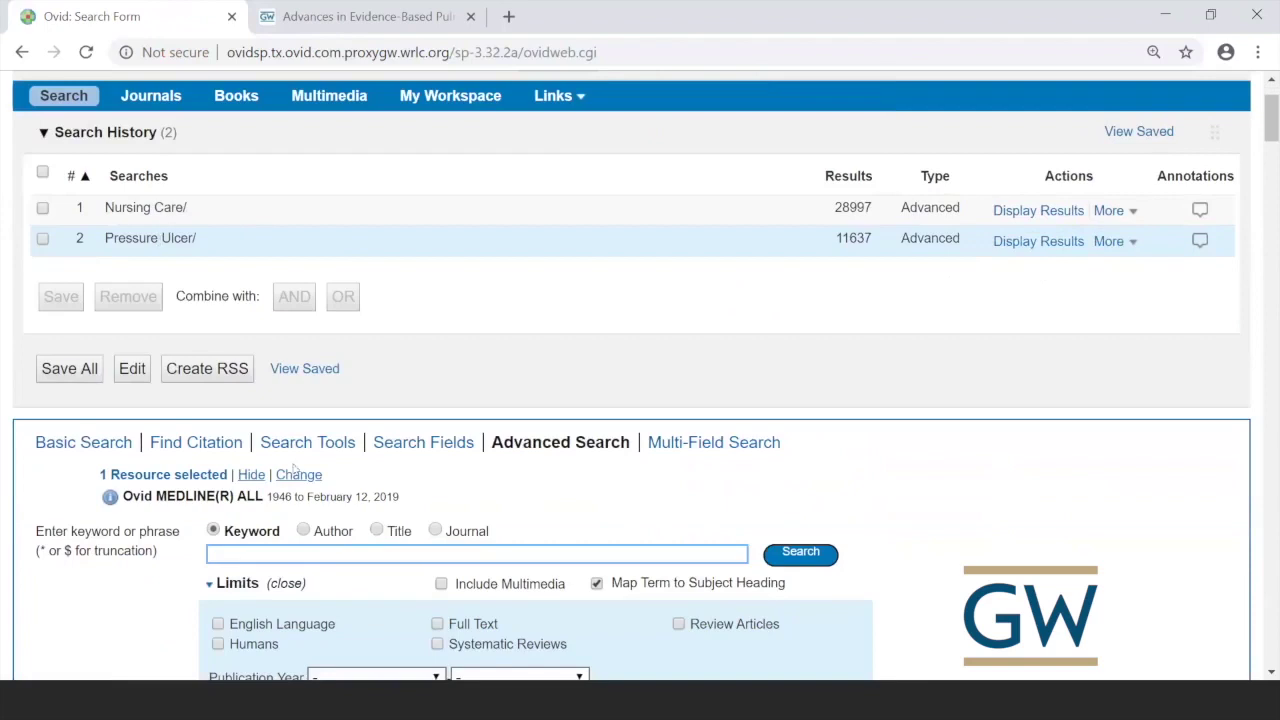
{"action": "left_click", "coordinate": [291, 553]}
{"action": "type", "text": "Cr"}
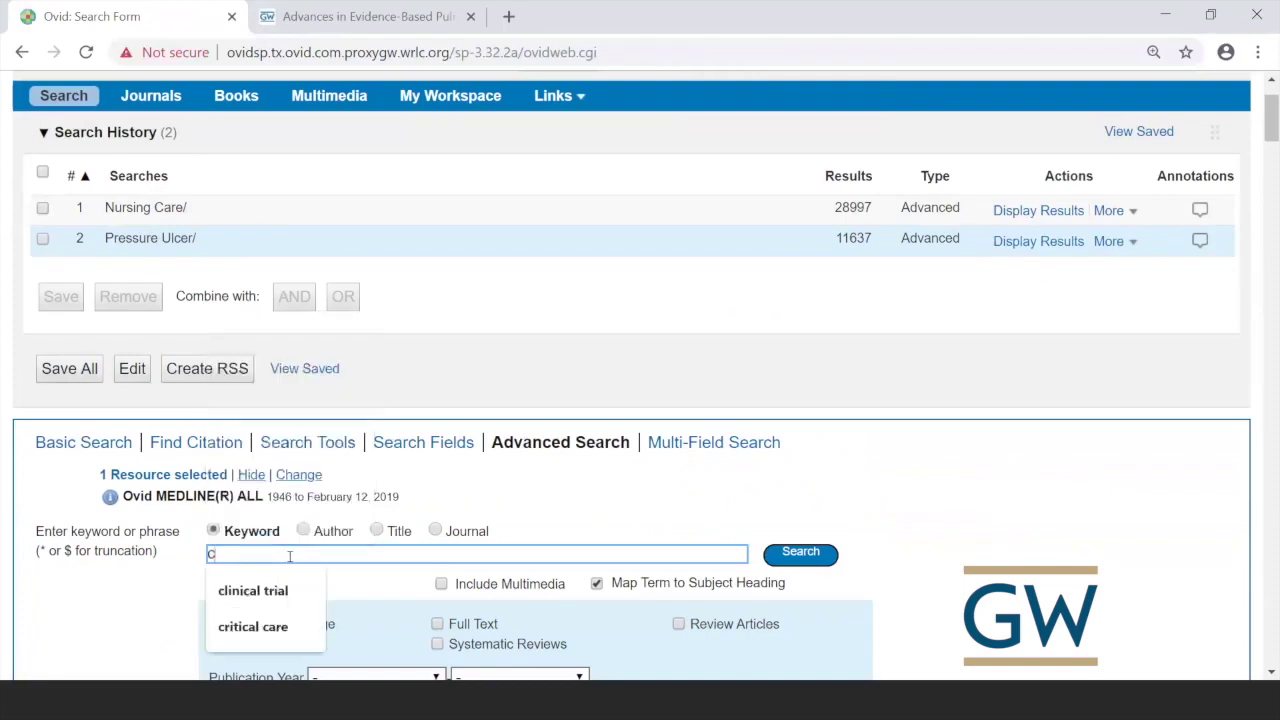
{"action": "type", "text": "itical ca"}
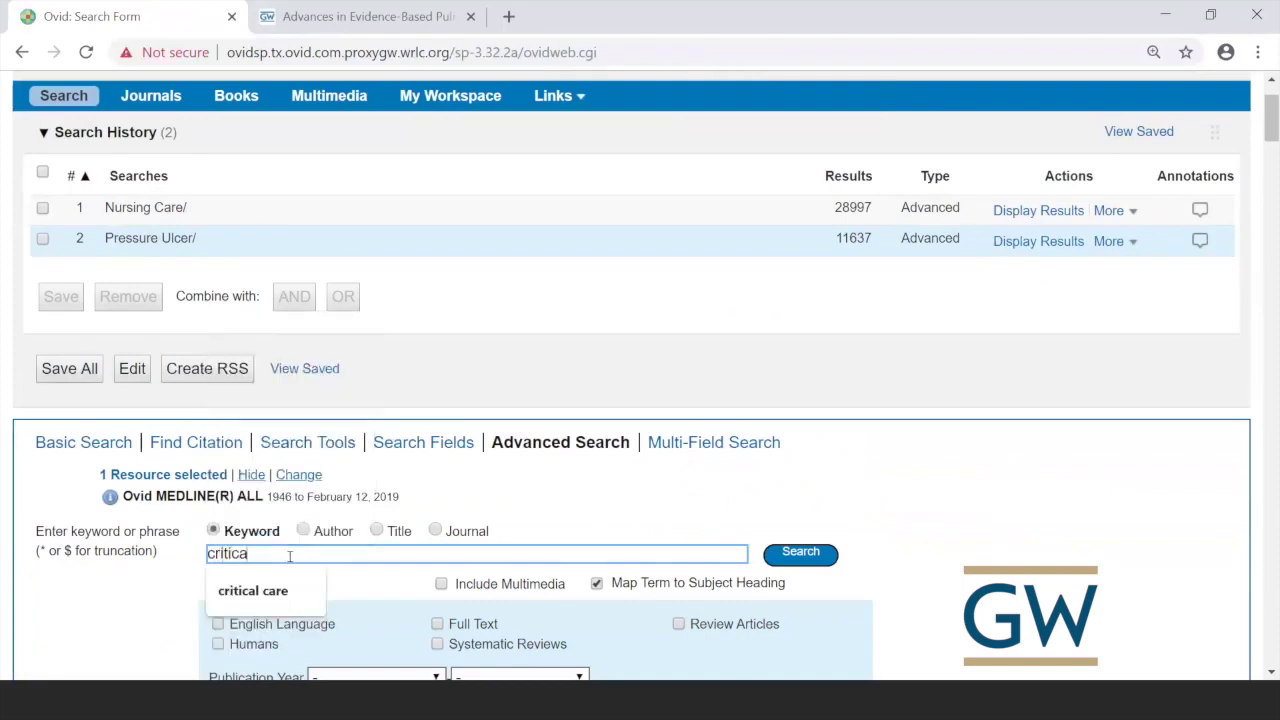
{"action": "type", "text": "re"}
{"action": "left_click", "coordinate": [795, 555]}
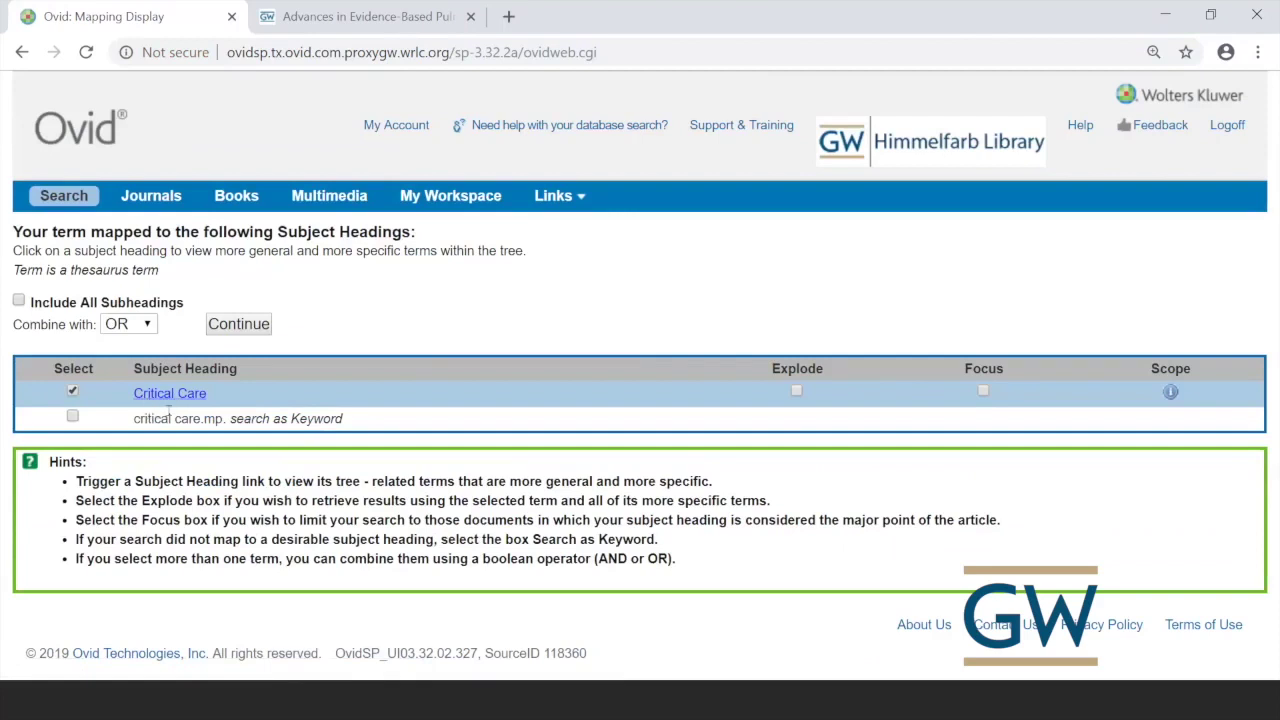
{"action": "left_click", "coordinate": [240, 329]}
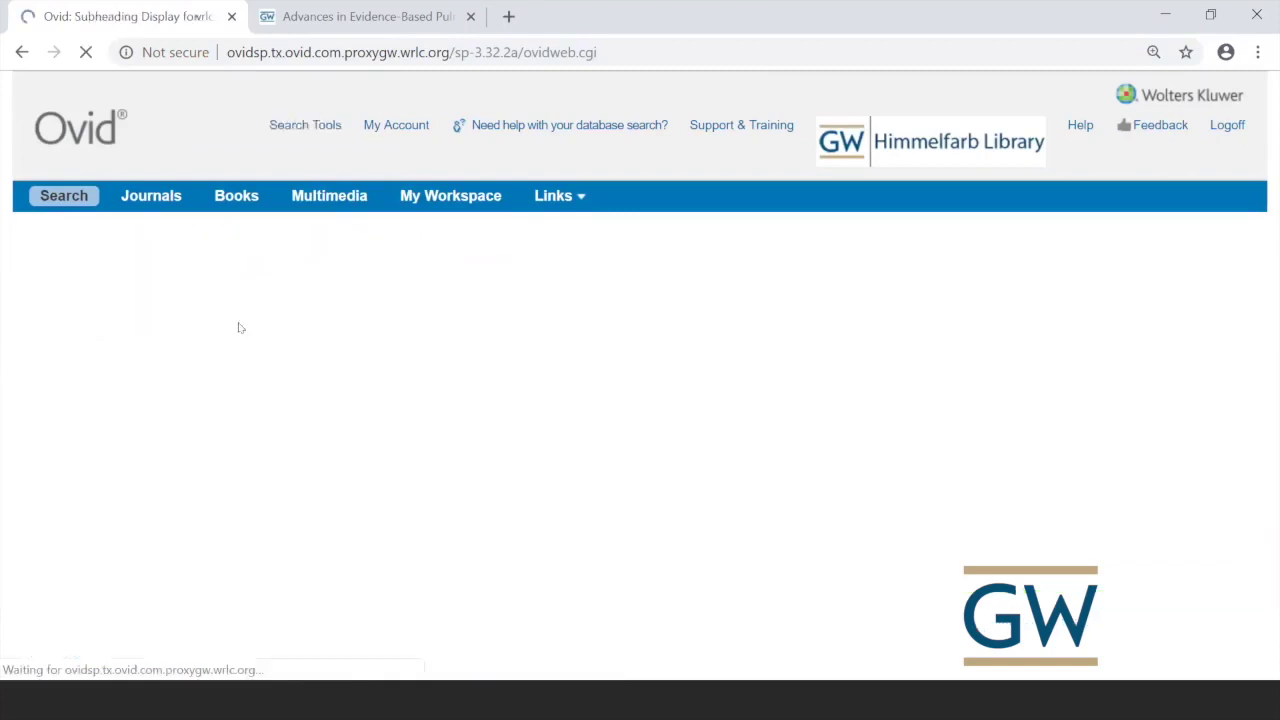
{"action": "left_click", "coordinate": [20, 312]}
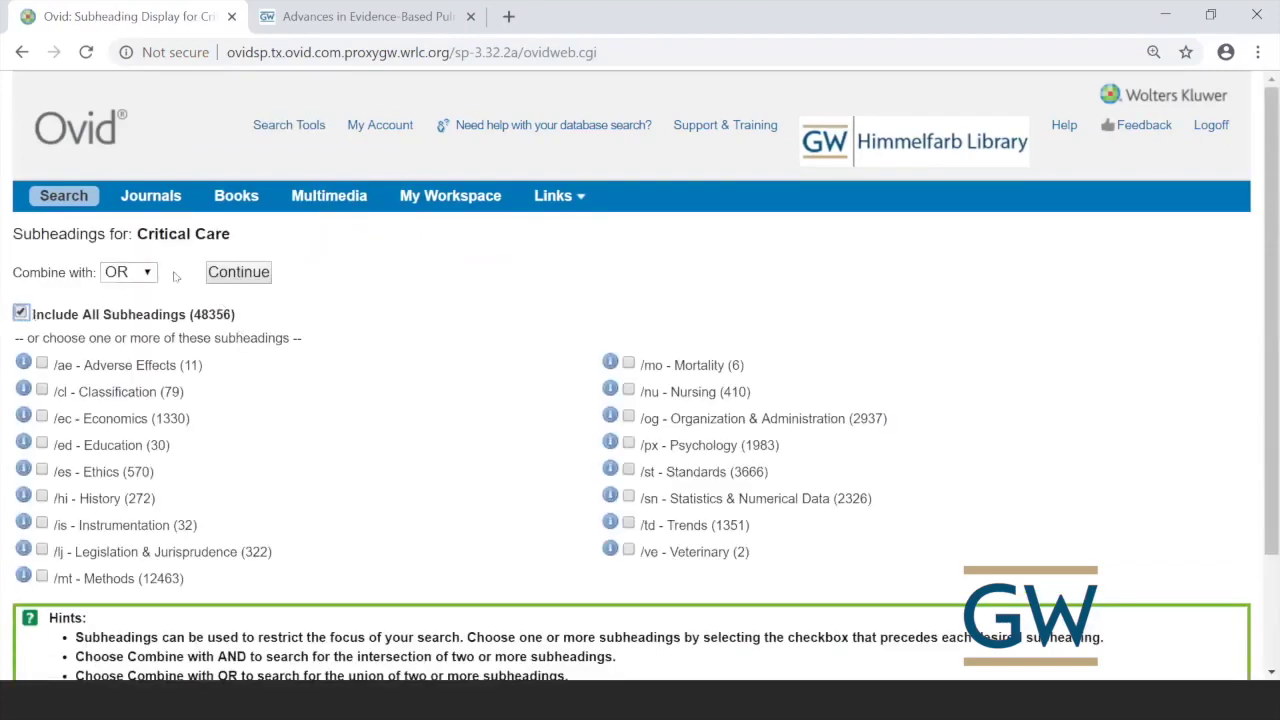
{"action": "left_click", "coordinate": [212, 276]}
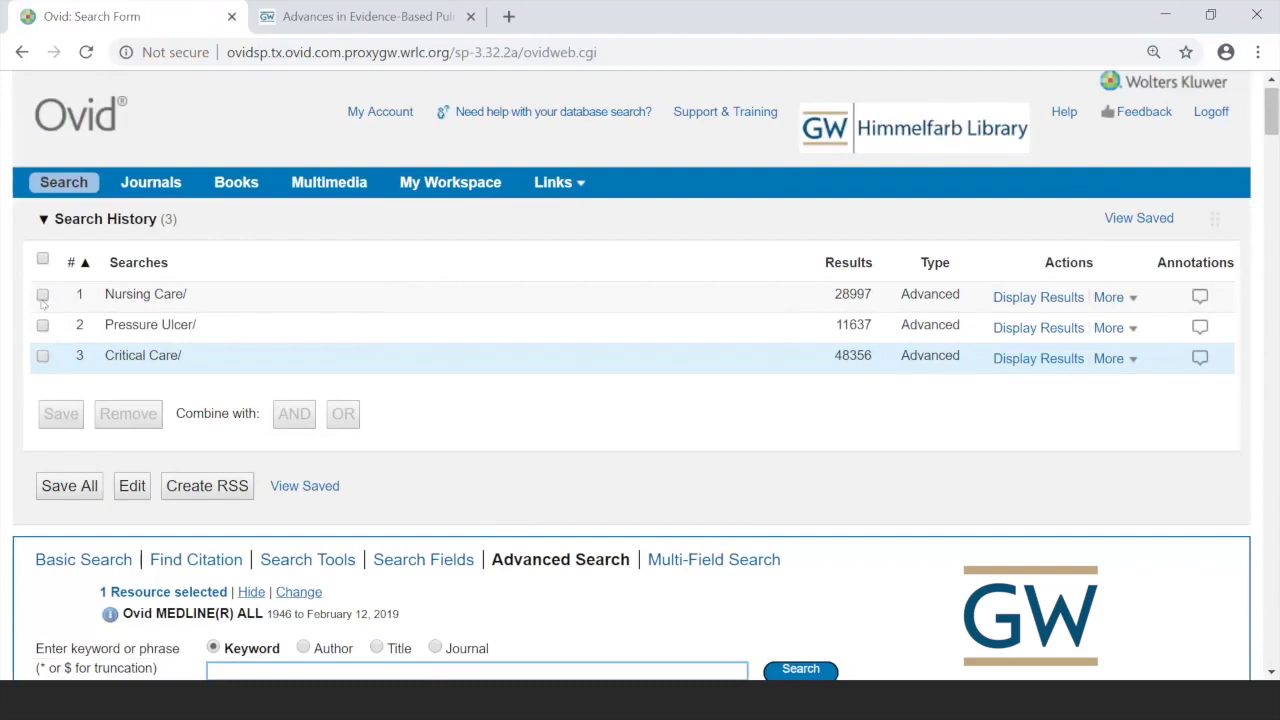
- Combine the Nursing Care, Pressure Ulcer and Critical Care searches with AND, and review the search history and available limits
{"action": "left_click", "coordinate": [43, 295]}
{"action": "left_click", "coordinate": [43, 325]}
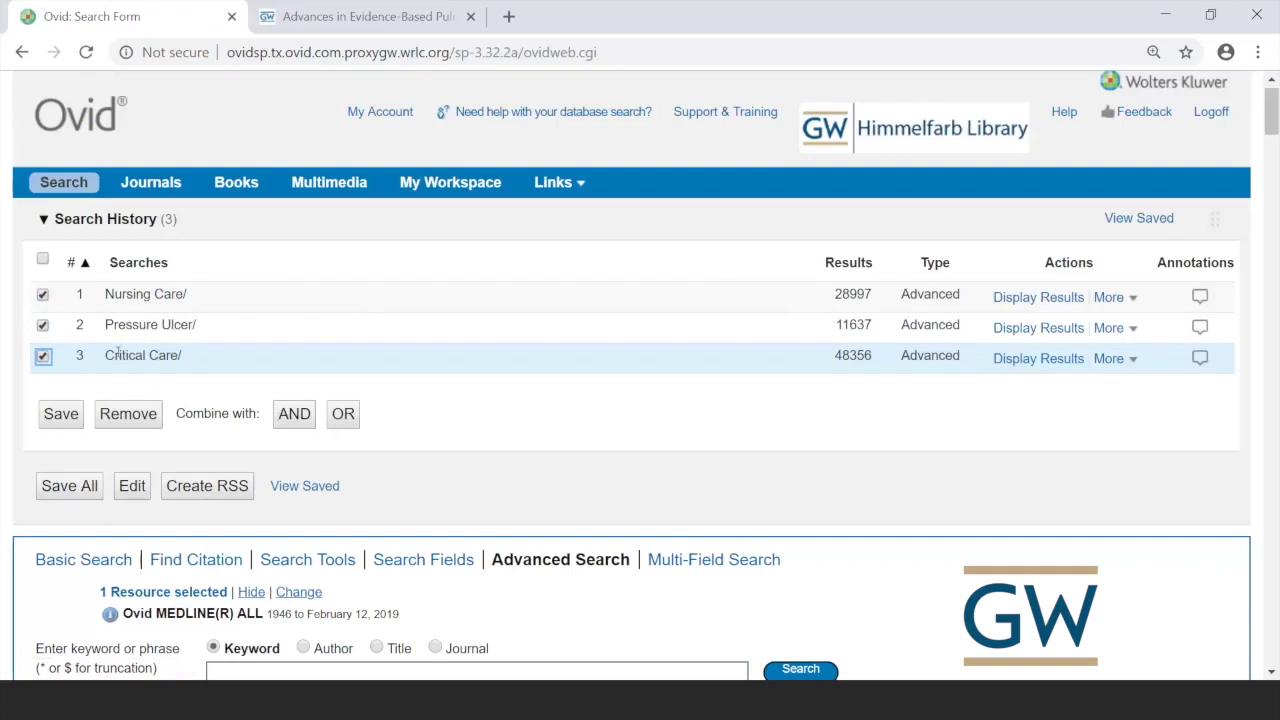
{"action": "scroll", "coordinate": [497, 434], "scroll_direction": "down", "scroll_amount": 1}
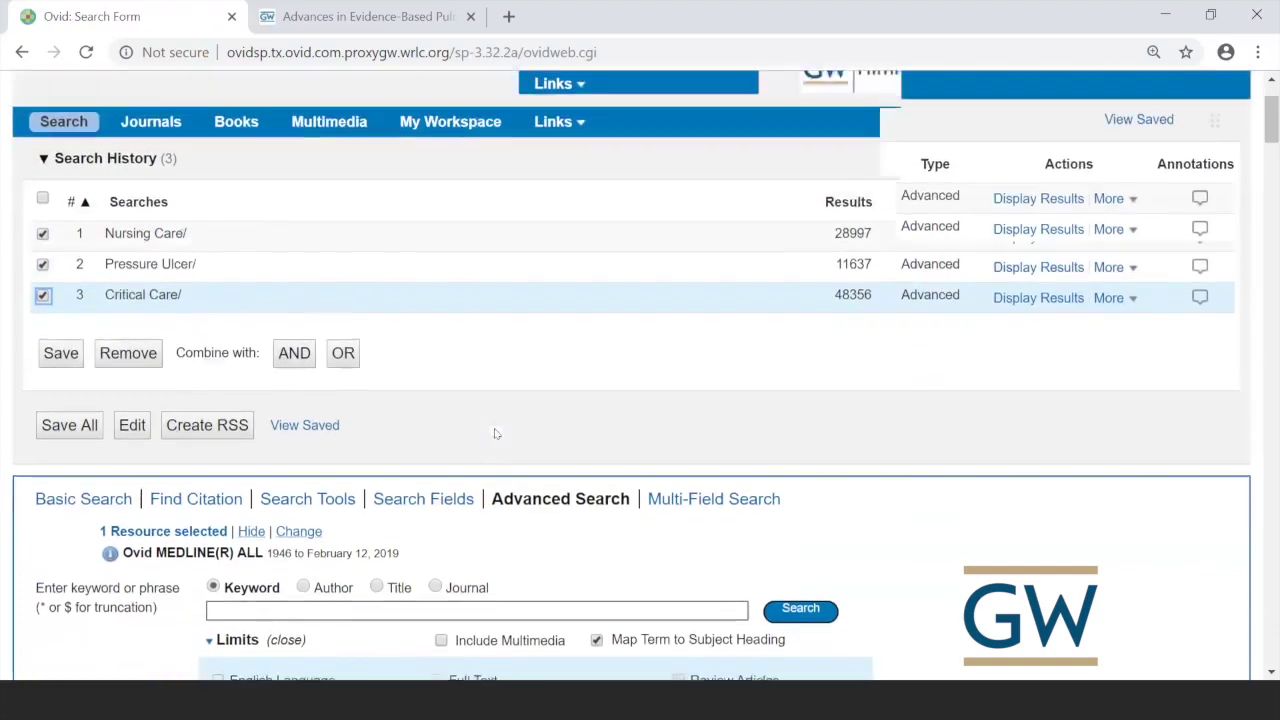
{"action": "scroll", "coordinate": [490, 410], "scroll_direction": "up", "scroll_amount": 1}
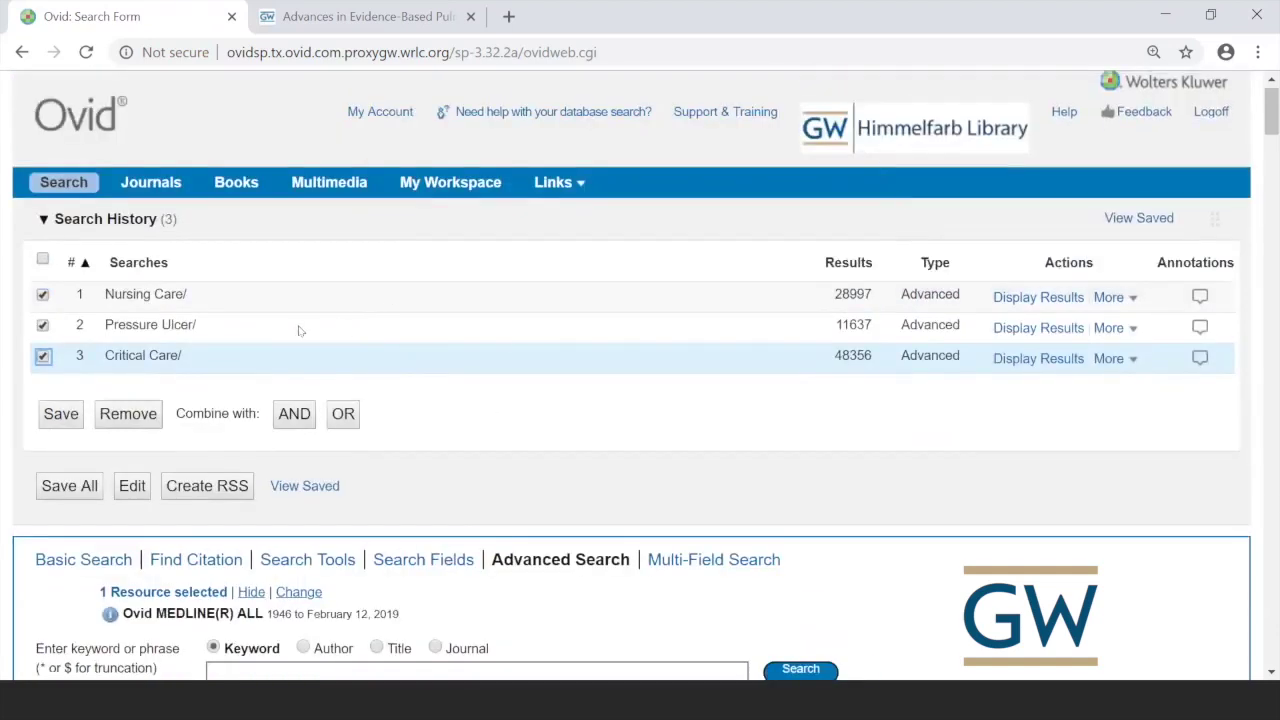
{"action": "left_click", "coordinate": [295, 415]}
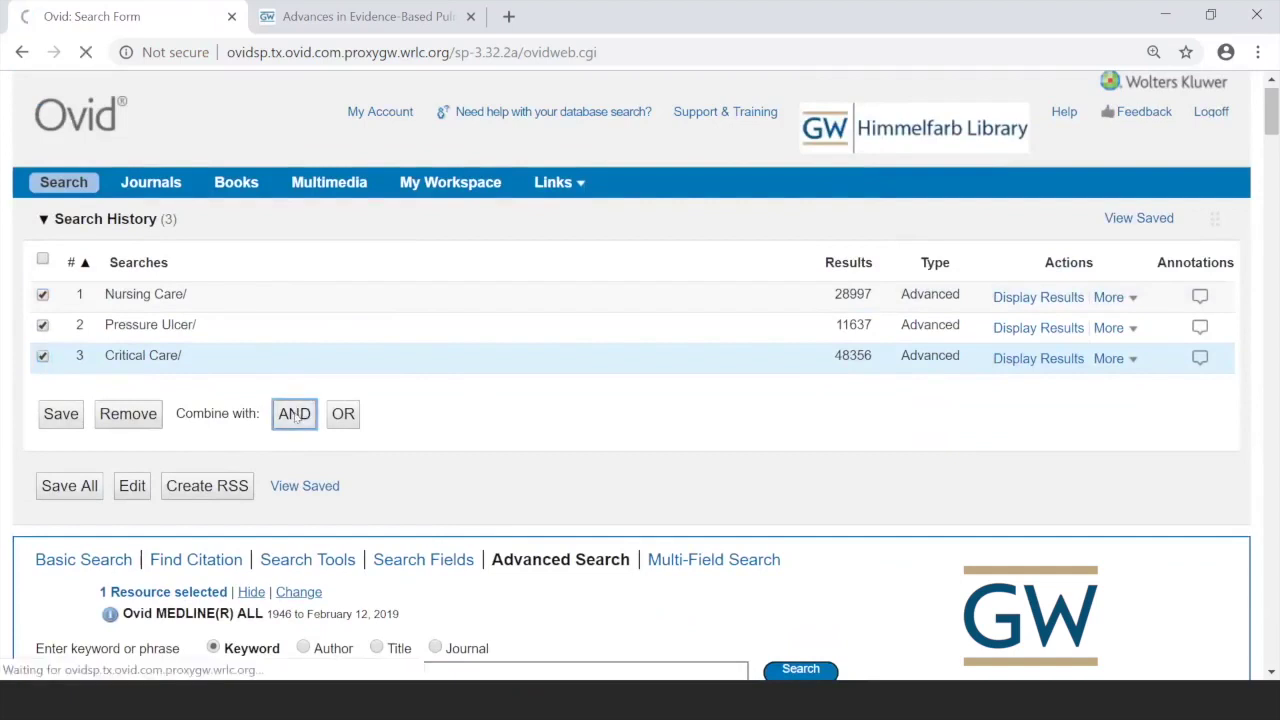
{"action": "scroll", "coordinate": [877, 514], "scroll_direction": "up", "scroll_amount": 2}
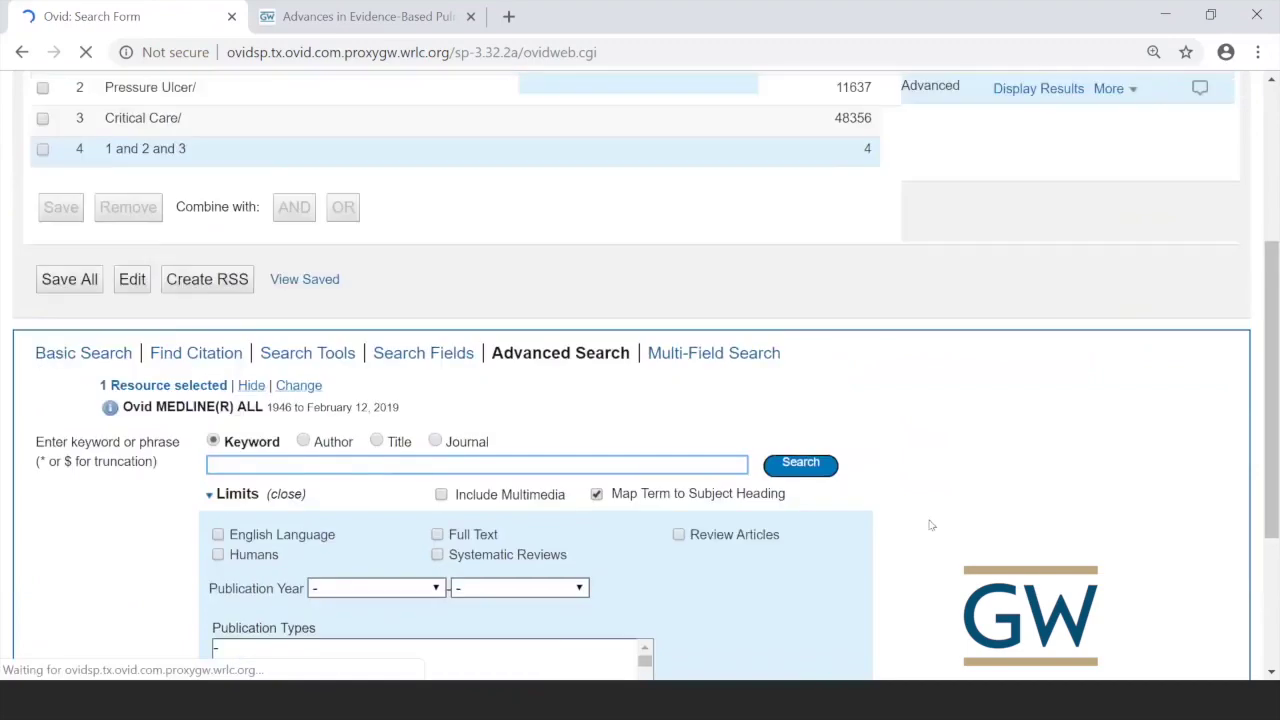
{"action": "scroll", "coordinate": [930, 524], "scroll_direction": "up", "scroll_amount": 2}
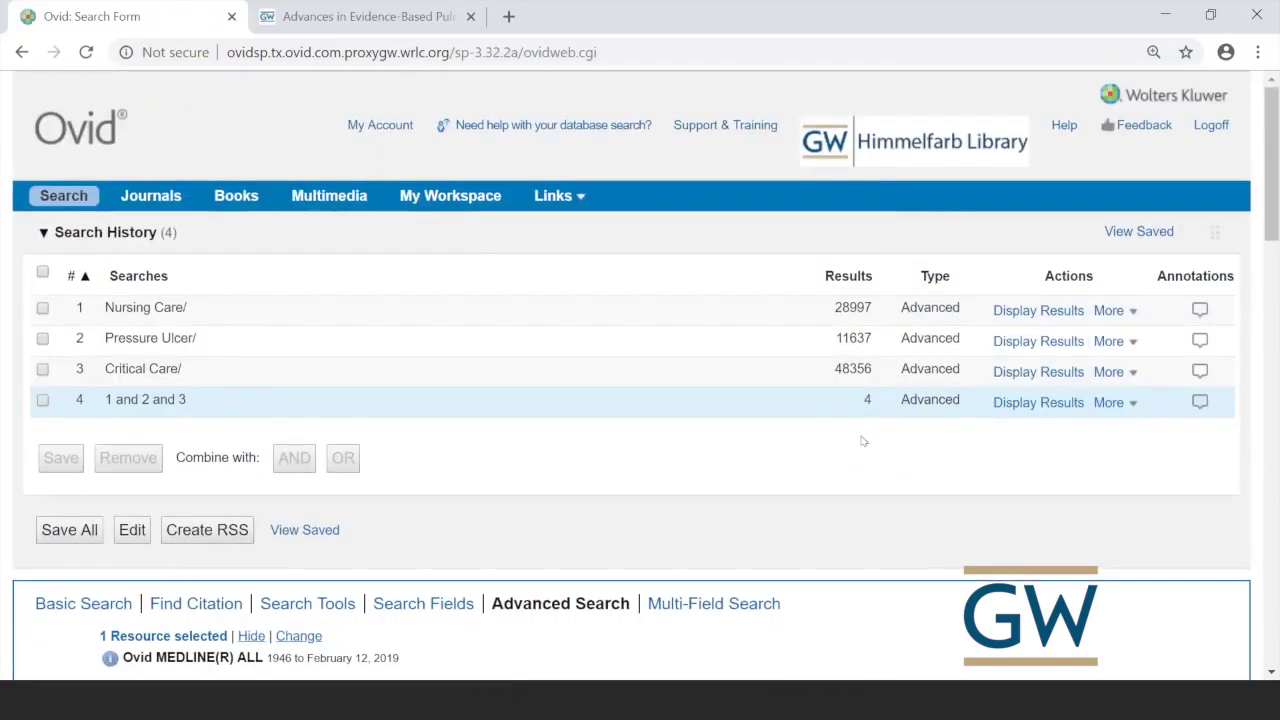
{"action": "scroll", "coordinate": [880, 451], "scroll_direction": "down", "scroll_amount": 2}
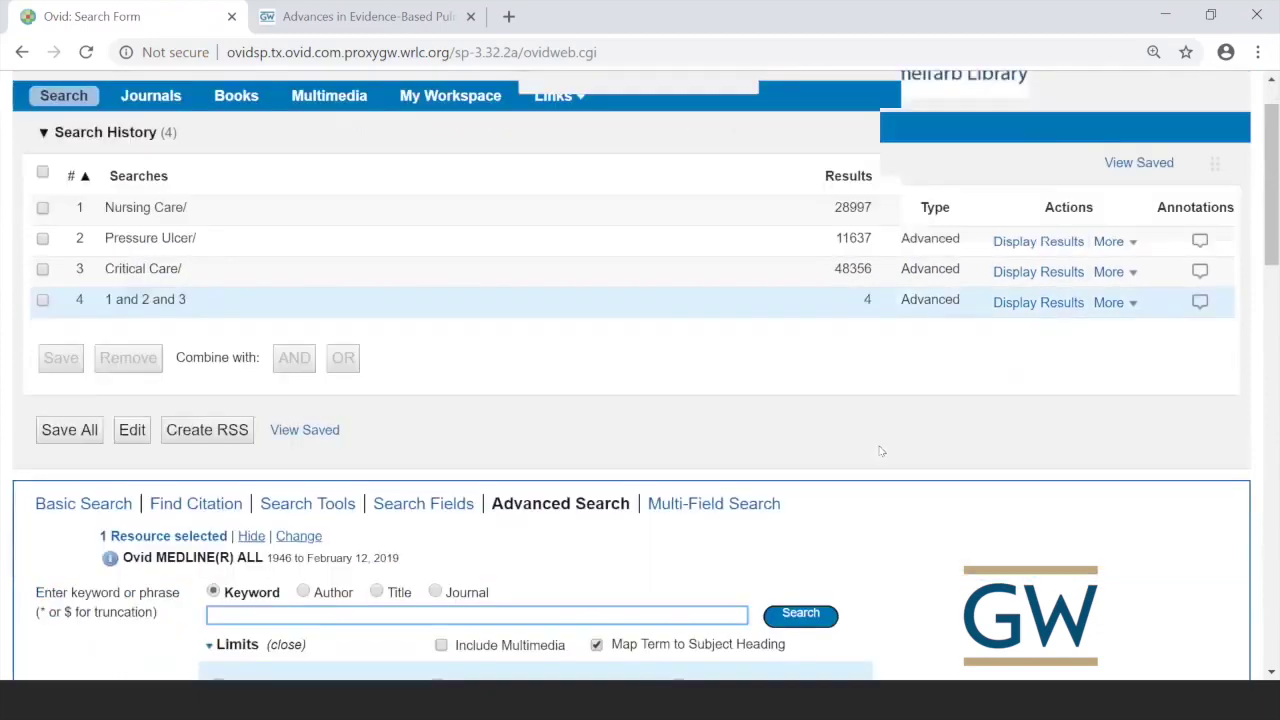
{"action": "scroll", "coordinate": [880, 451], "scroll_direction": "down", "scroll_amount": 2}
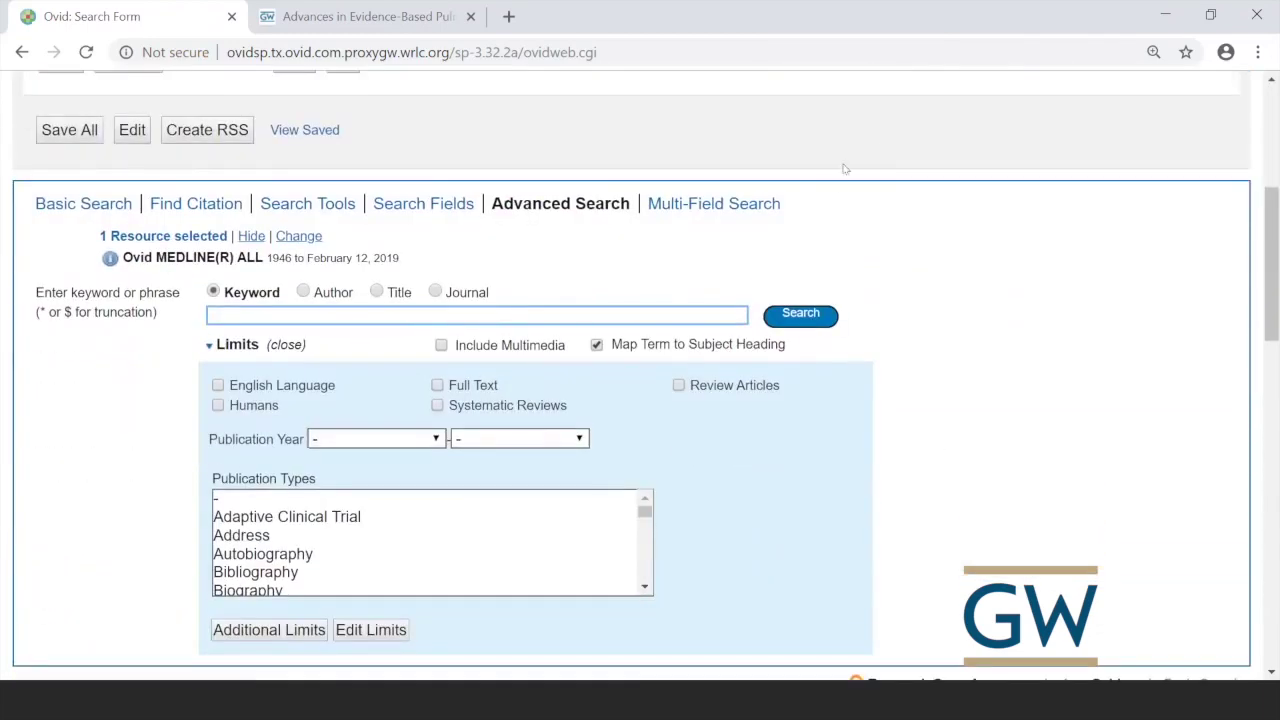
- Limit the combined Nursing Care, Pressure Ulcer and Critical Care search to English language and publication years 2014 to 2019
{"action": "scroll", "coordinate": [840, 175], "scroll_direction": "up", "scroll_amount": 2}
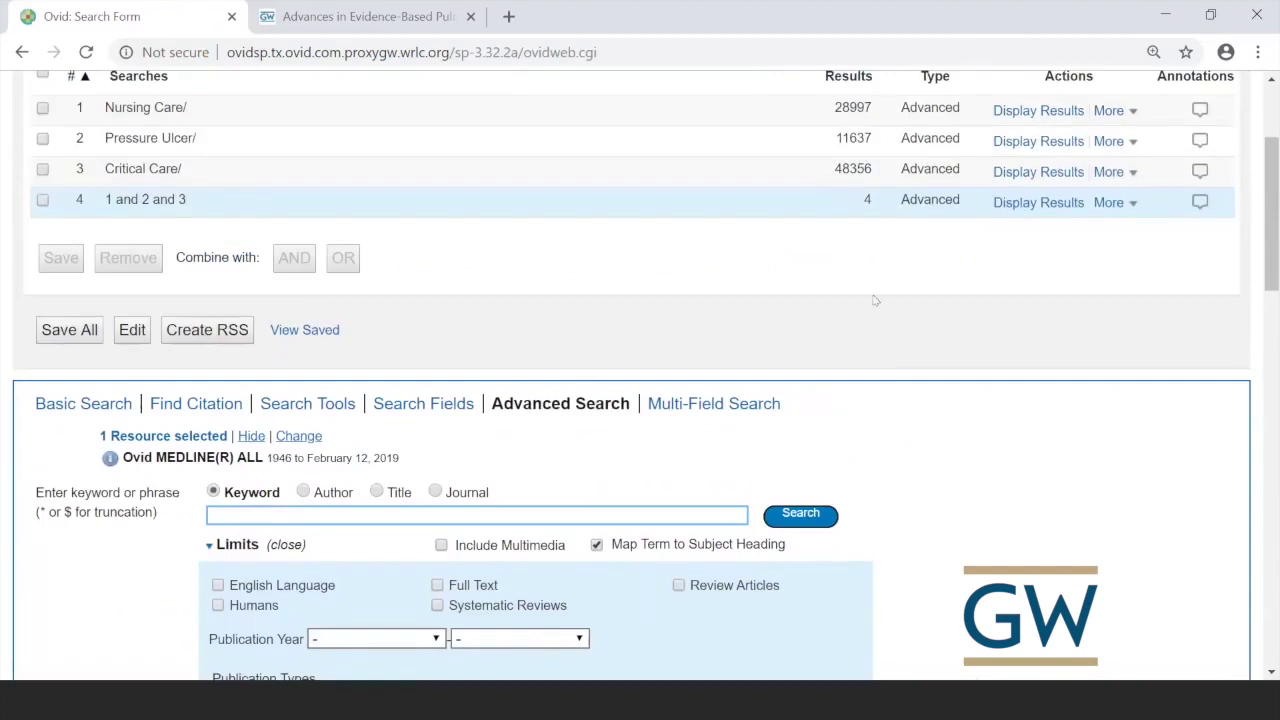
{"action": "scroll", "coordinate": [952, 378], "scroll_direction": "down", "scroll_amount": 2}
{"action": "scroll", "coordinate": [955, 384], "scroll_direction": "down", "scroll_amount": 1}
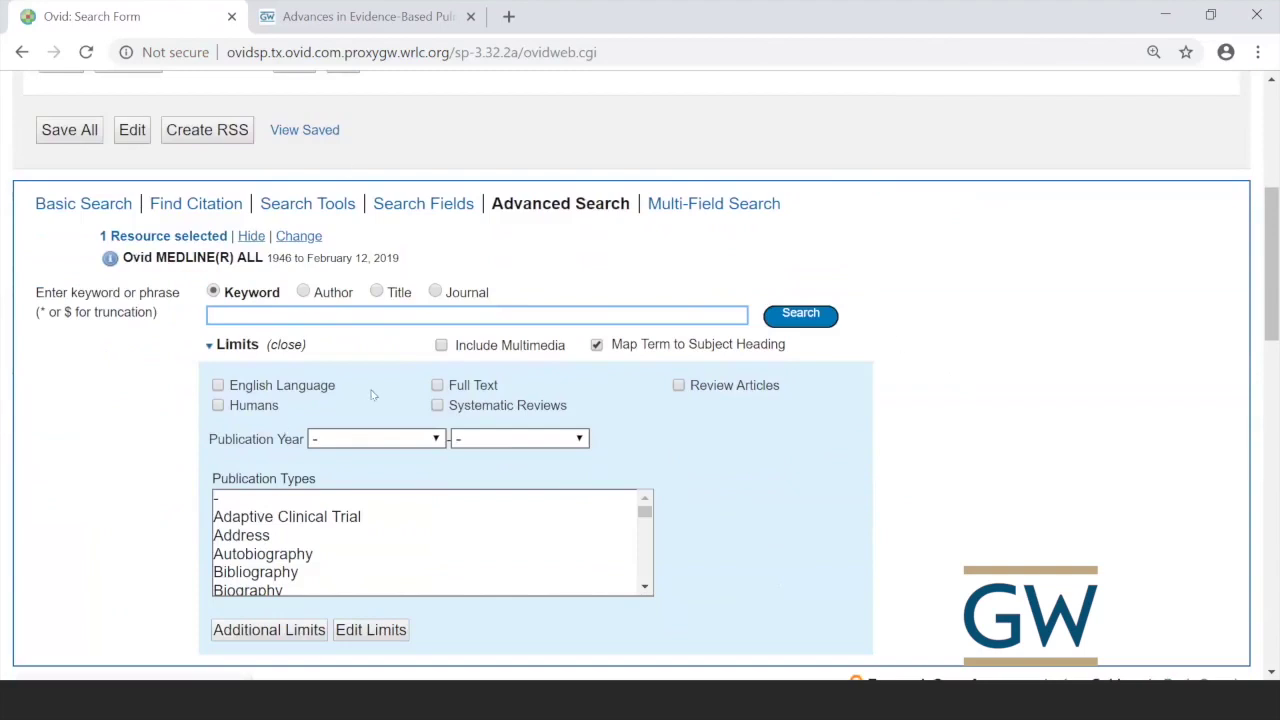
{"action": "left_click", "coordinate": [217, 386]}
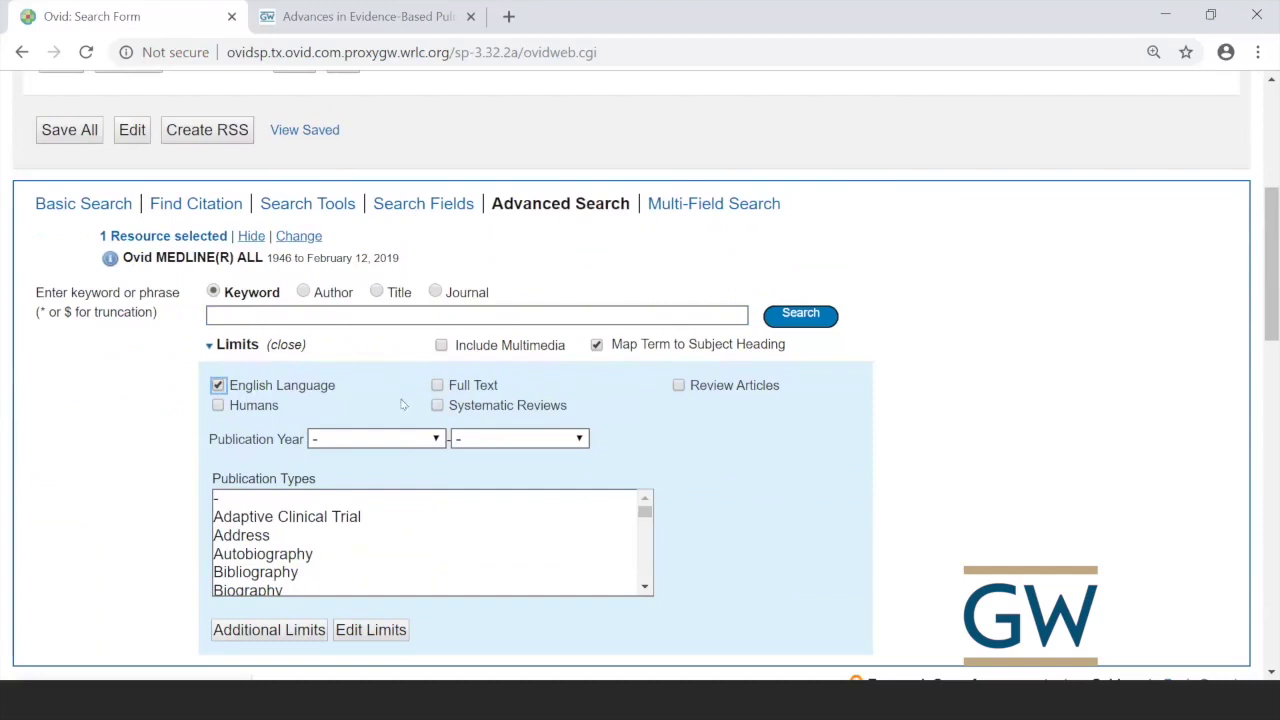
{"action": "left_click", "coordinate": [351, 440]}
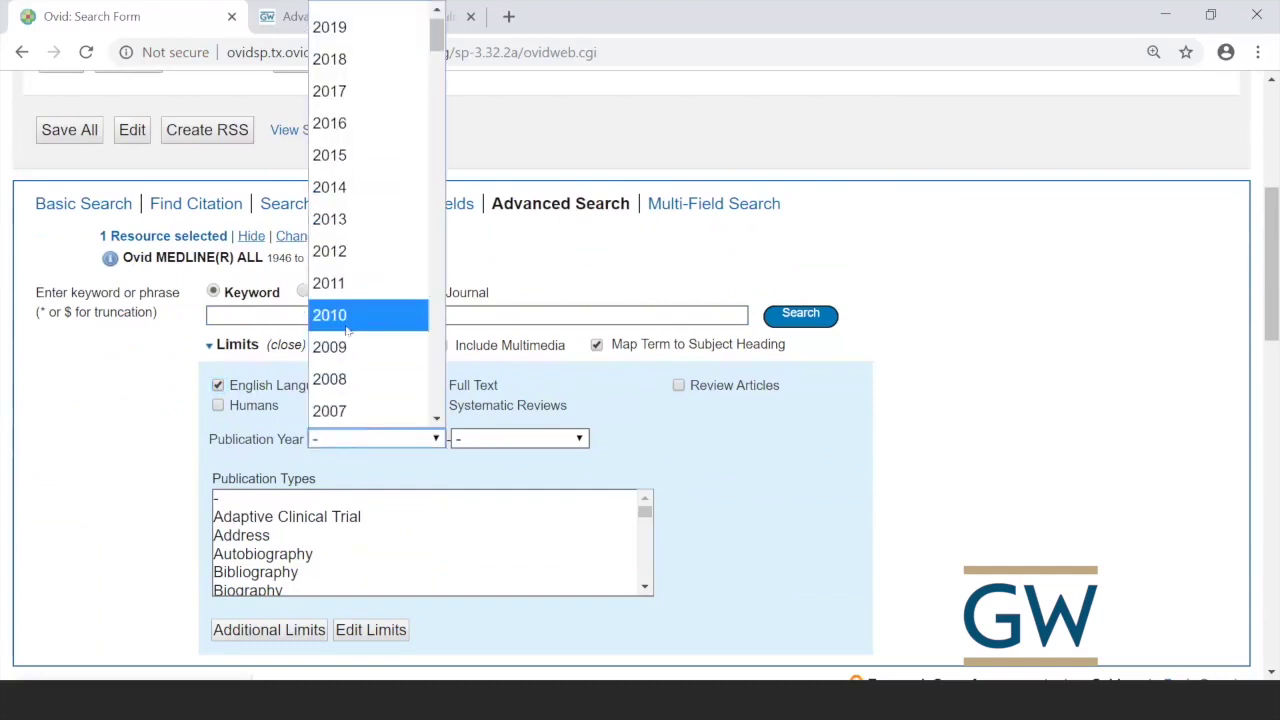
{"action": "left_click", "coordinate": [331, 189]}
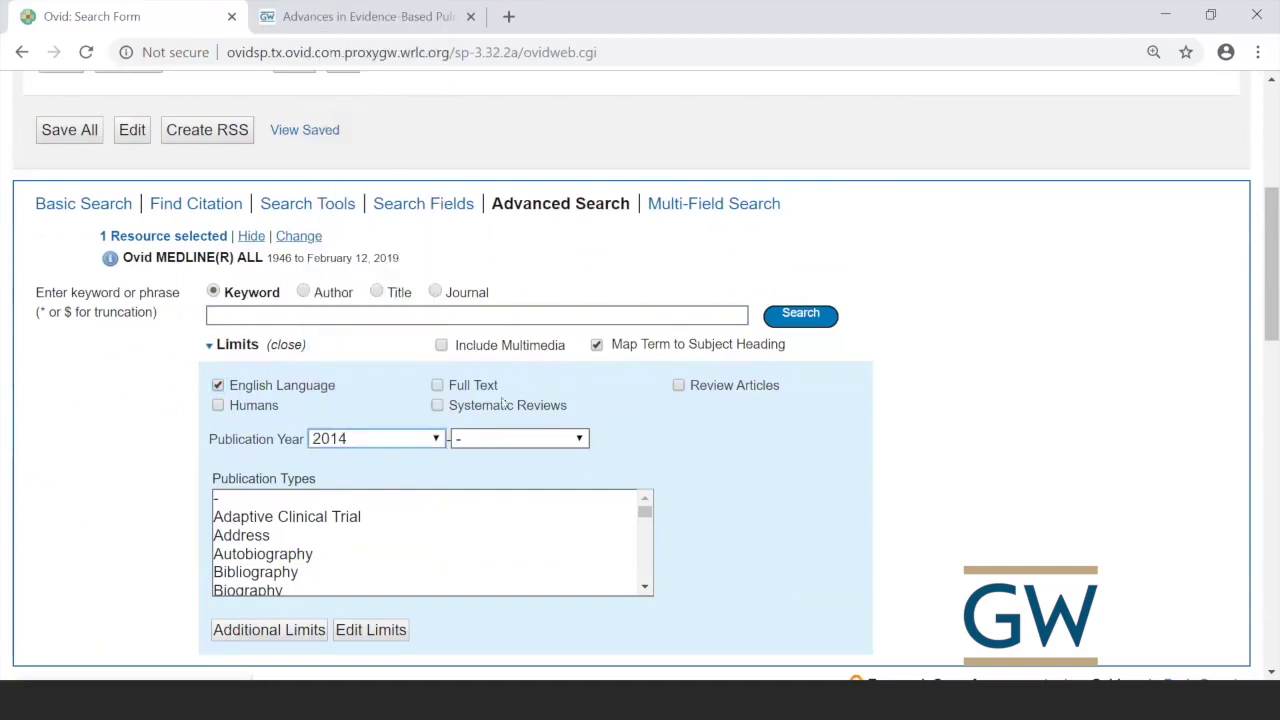
{"action": "left_click", "coordinate": [512, 440]}
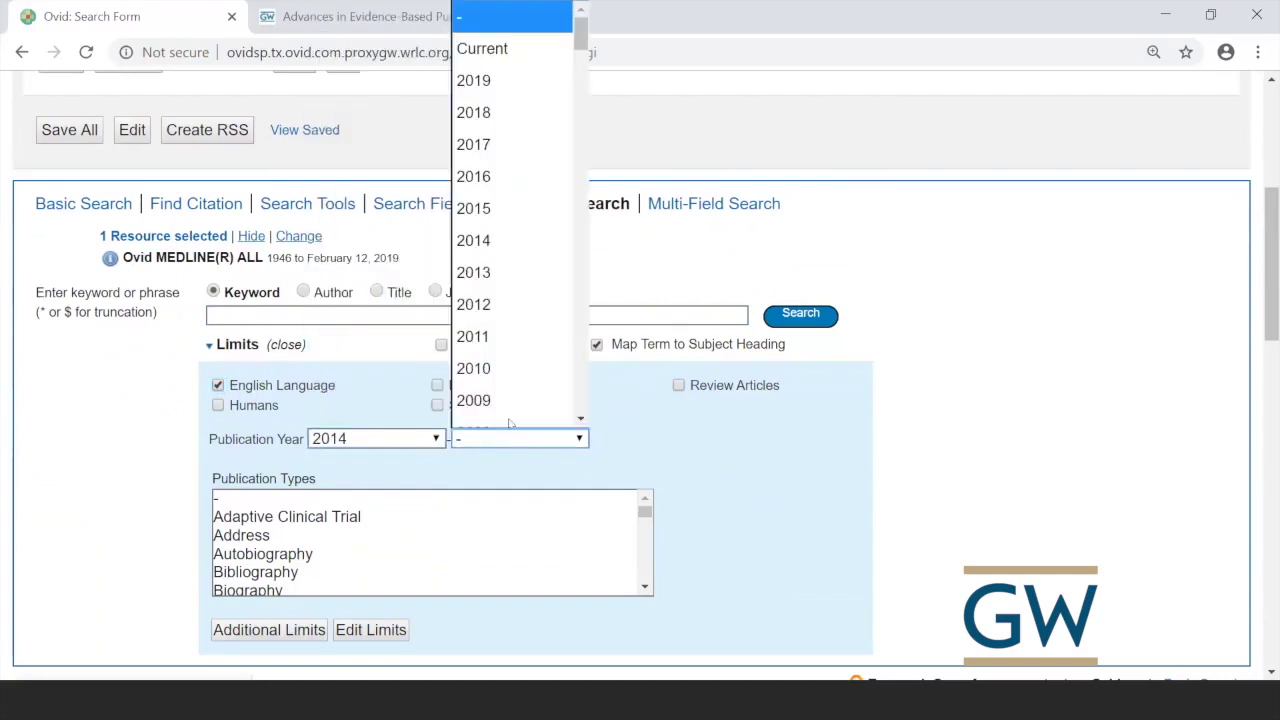
{"action": "left_click", "coordinate": [463, 85]}
{"action": "left_click", "coordinate": [800, 315]}
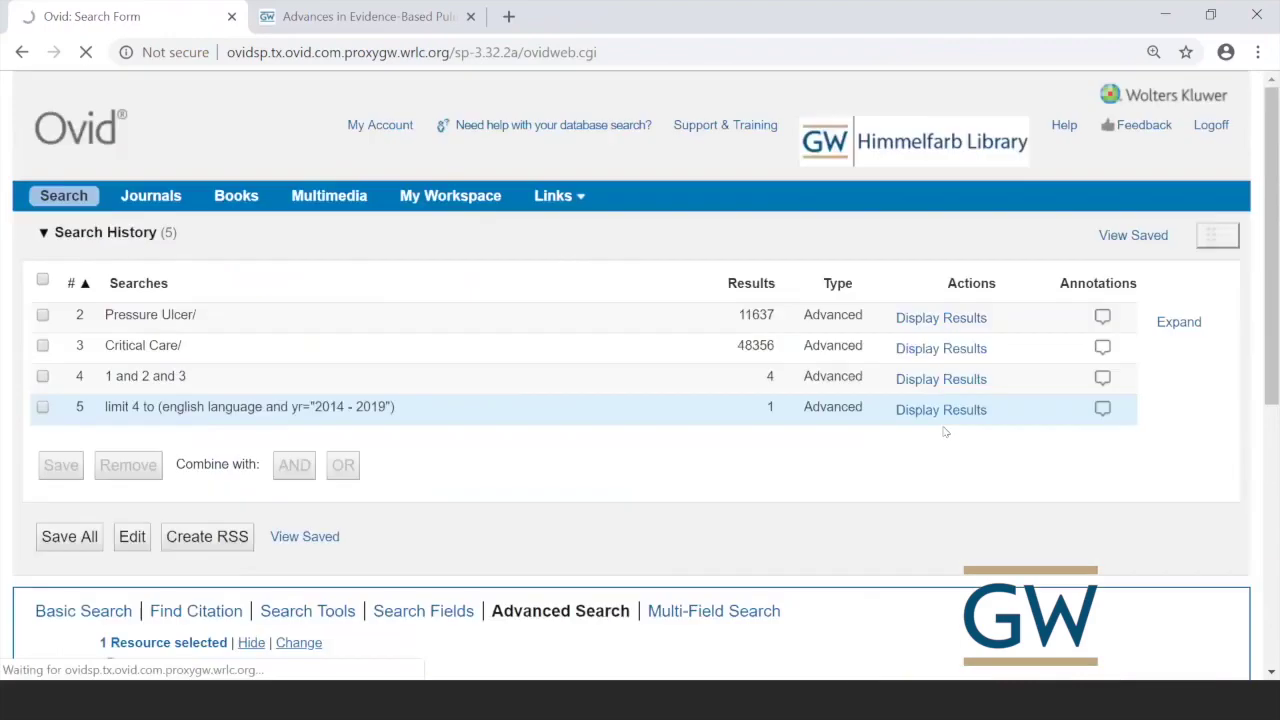
- Review the limited search's results and open the complete reference for the article on a multifactorial approach to reducing pressure injuries
{"action": "scroll", "coordinate": [943, 434], "scroll_direction": "up", "scroll_amount": 4}
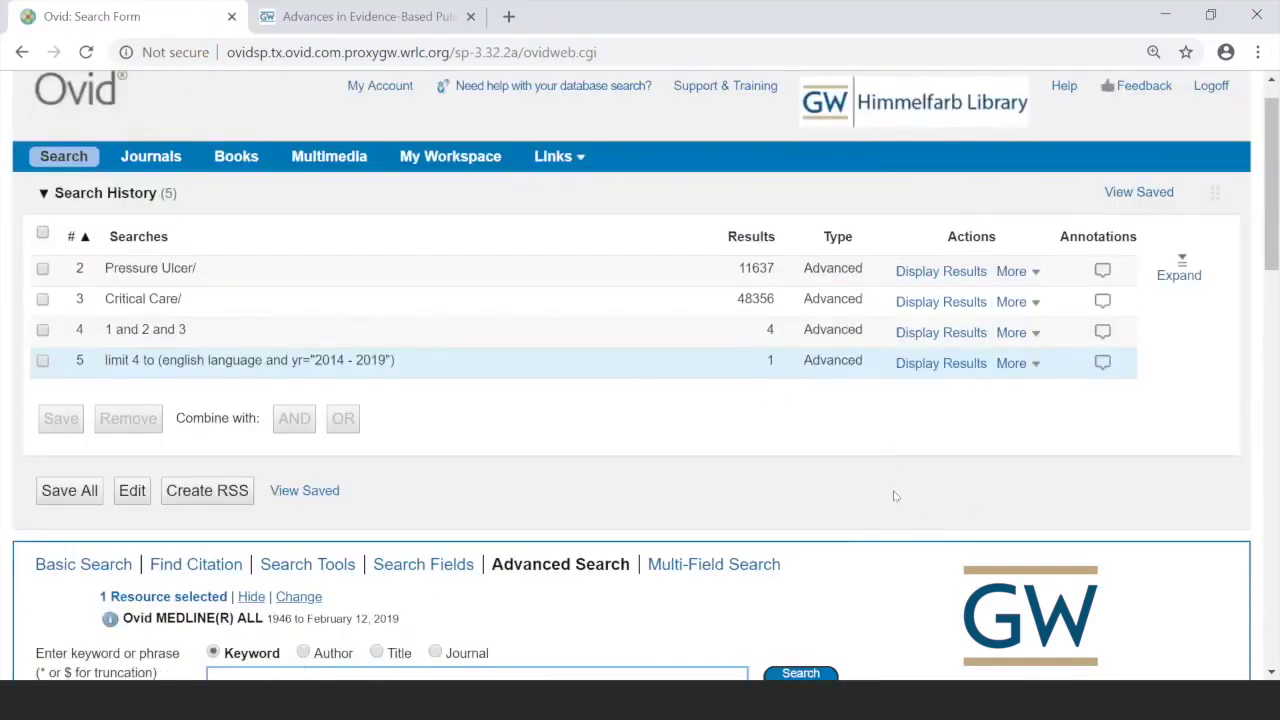
{"action": "scroll", "coordinate": [893, 487], "scroll_direction": "down", "scroll_amount": 6}
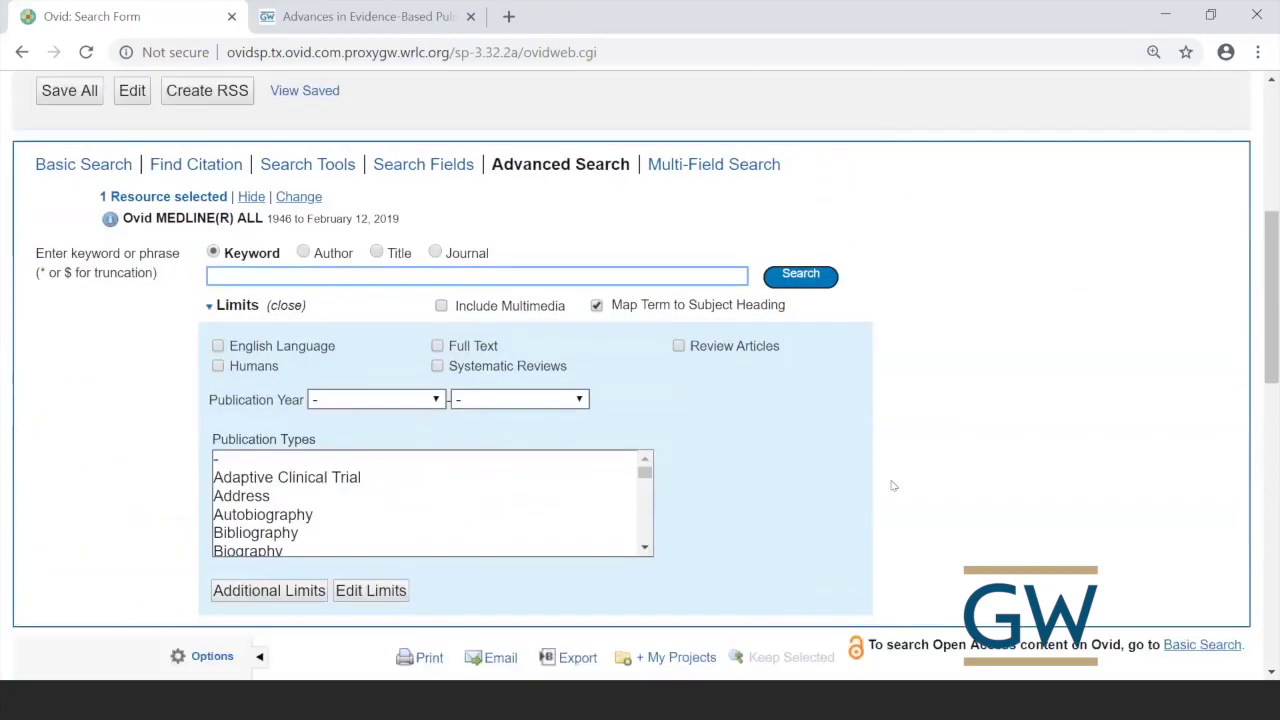
{"action": "scroll", "coordinate": [893, 484], "scroll_direction": "down", "scroll_amount": 1}
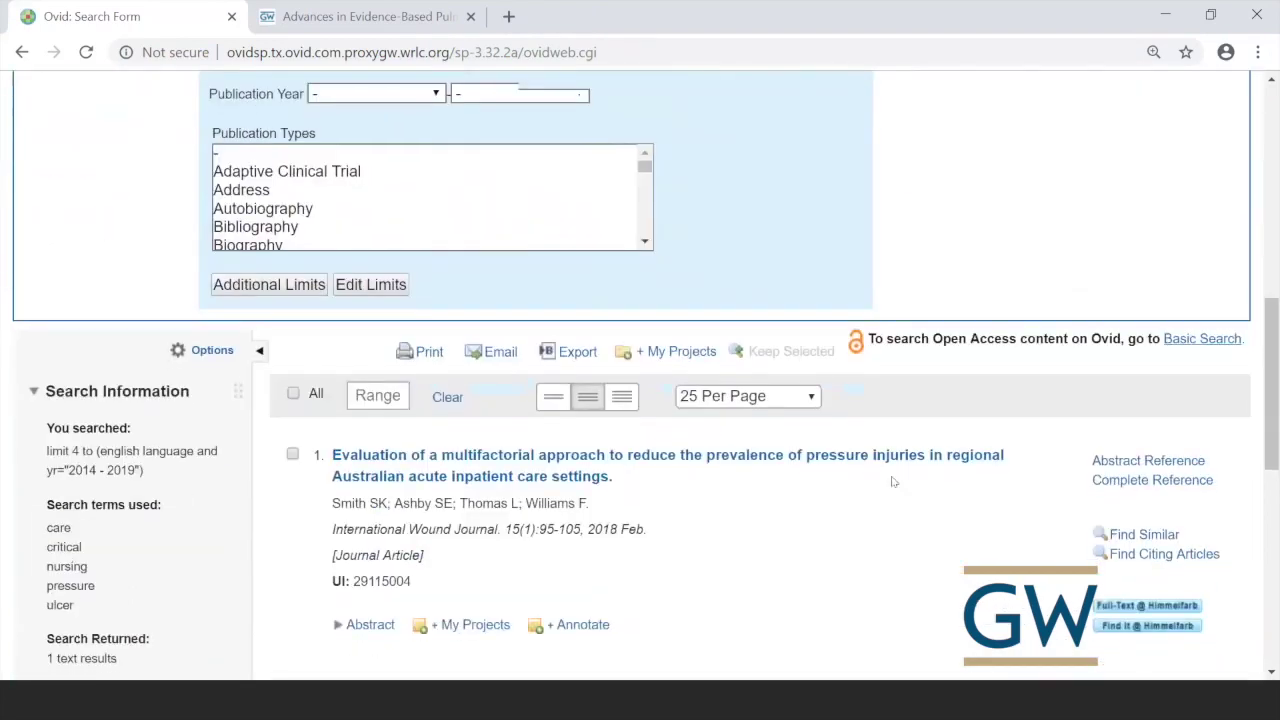
{"action": "scroll", "coordinate": [890, 480], "scroll_direction": "down", "scroll_amount": 1}
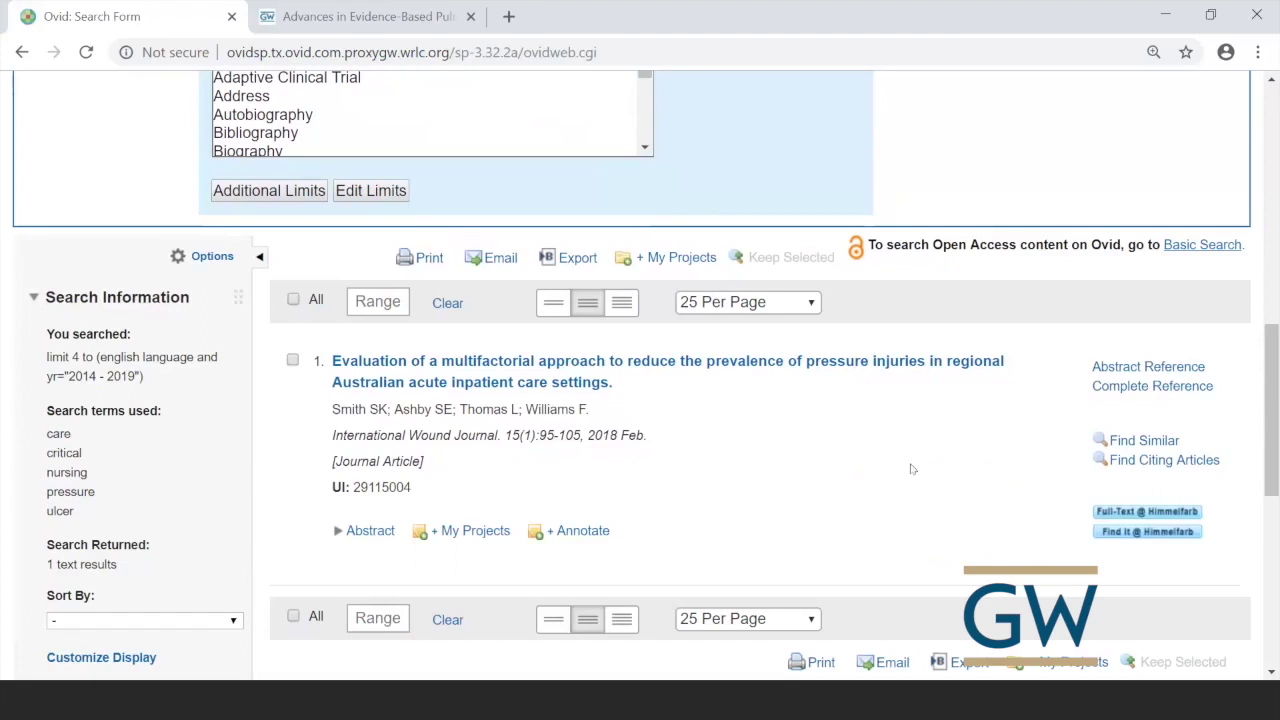
{"action": "left_click", "coordinate": [1116, 390]}
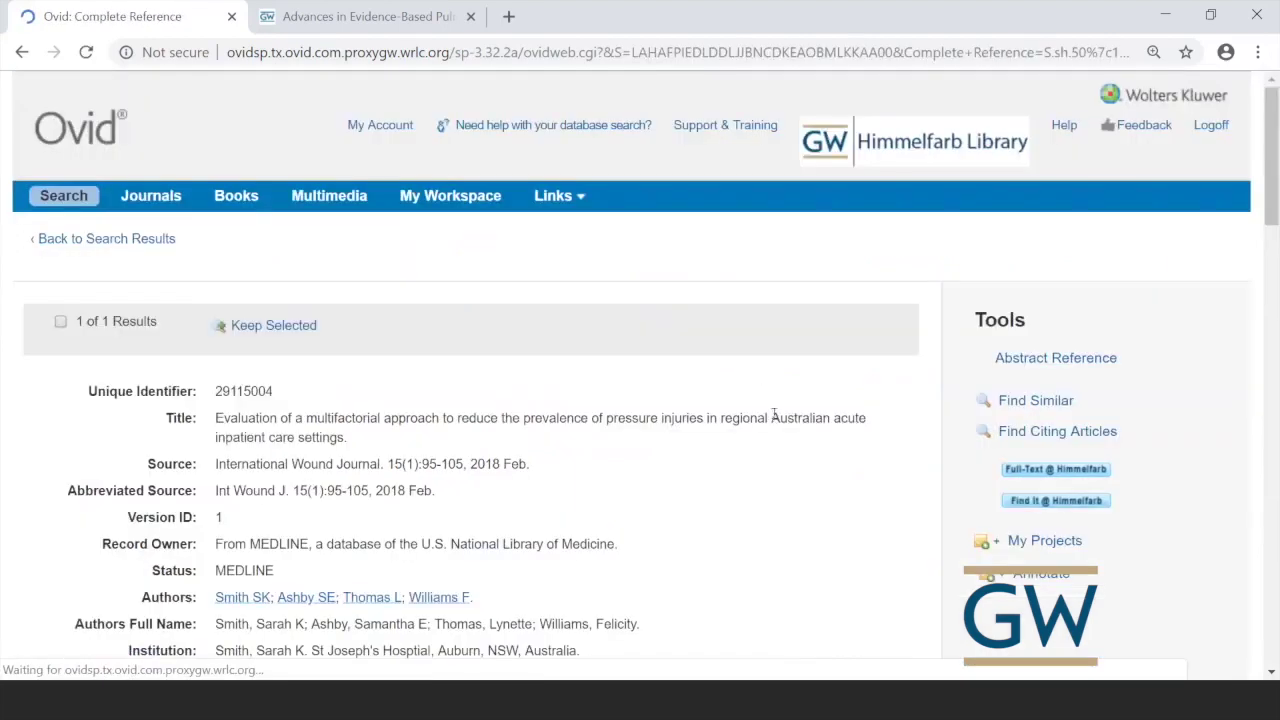
- Examine the record's MeSH subject headings, comparing those for critical care, nursing care and pressure ulcer with the search terms
{"action": "scroll", "coordinate": [776, 415], "scroll_direction": "down", "scroll_amount": 5}
{"action": "scroll", "coordinate": [776, 420], "scroll_direction": "down", "scroll_amount": 3}
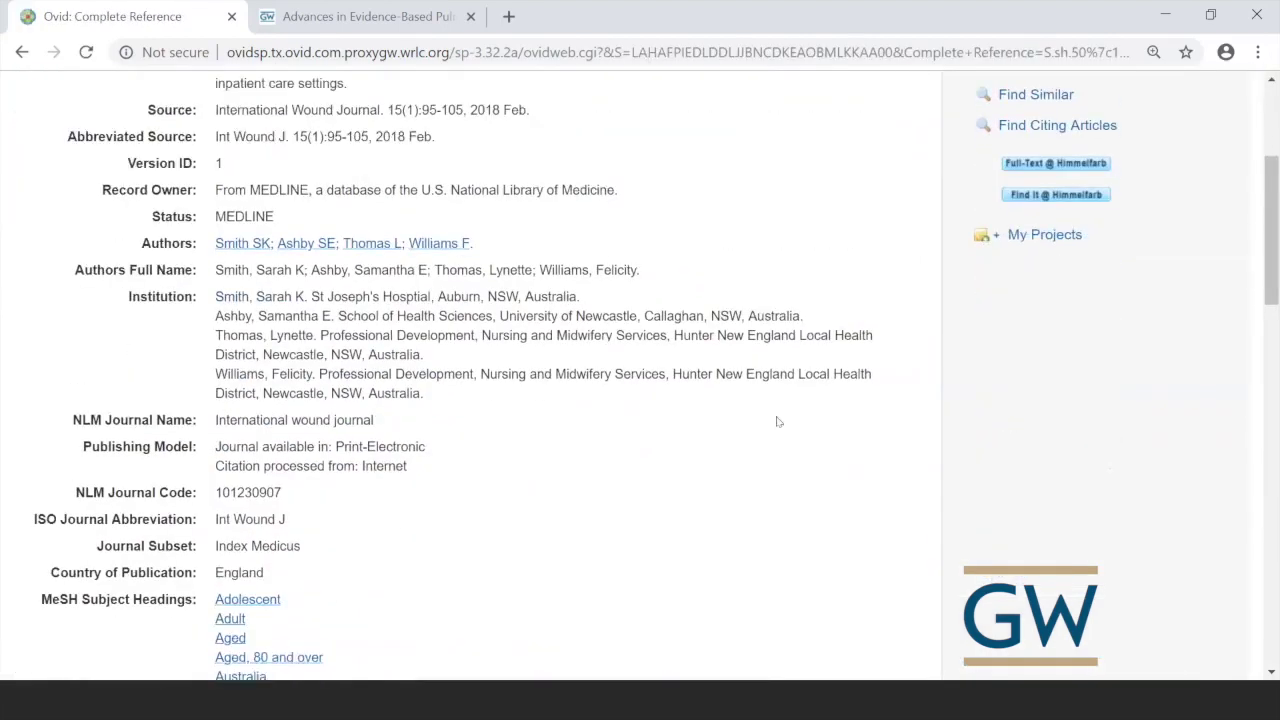
{"action": "scroll", "coordinate": [778, 421], "scroll_direction": "down", "scroll_amount": 2}
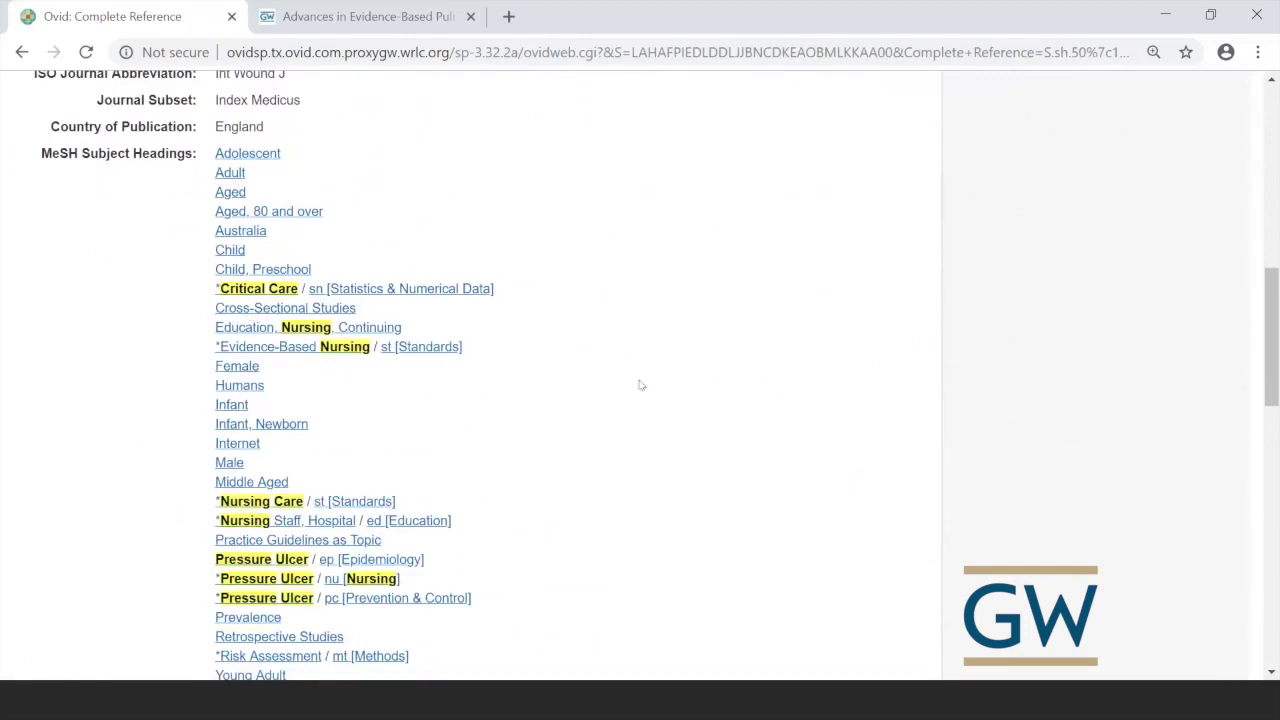
{"action": "scroll", "coordinate": [641, 385], "scroll_direction": "down", "scroll_amount": 1}
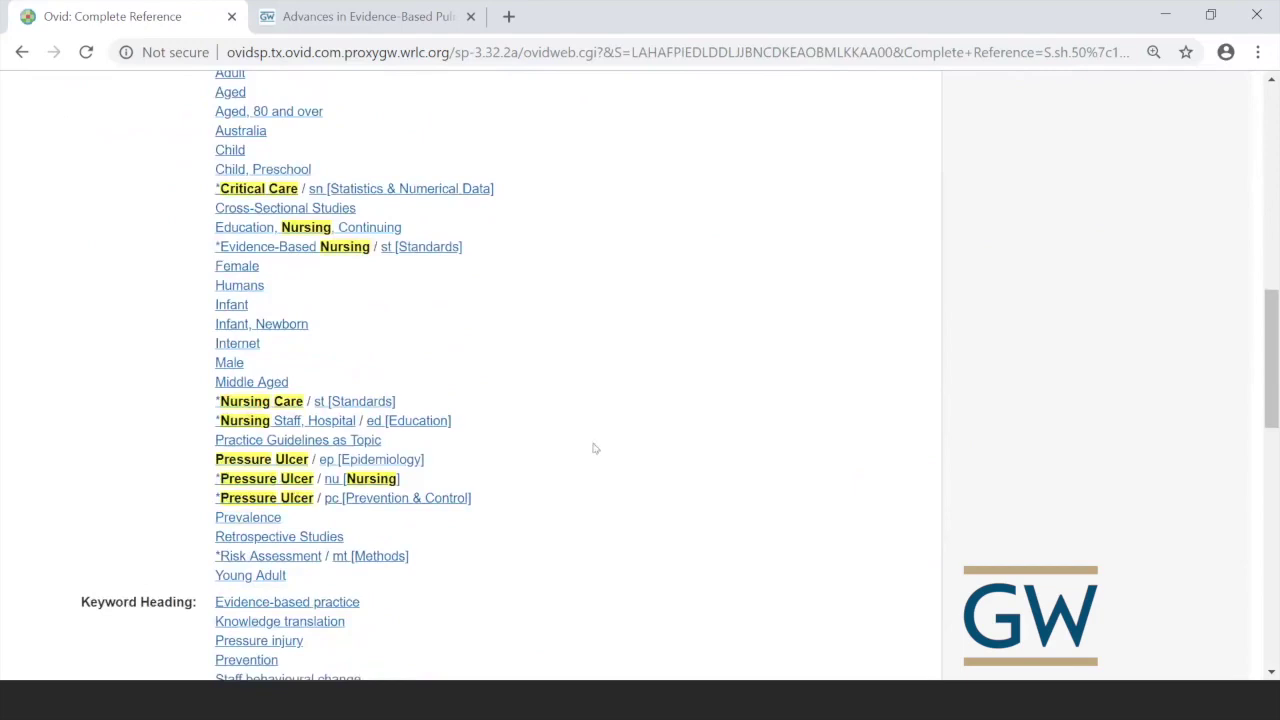
{"action": "scroll", "coordinate": [589, 498], "scroll_direction": "up", "scroll_amount": 1}
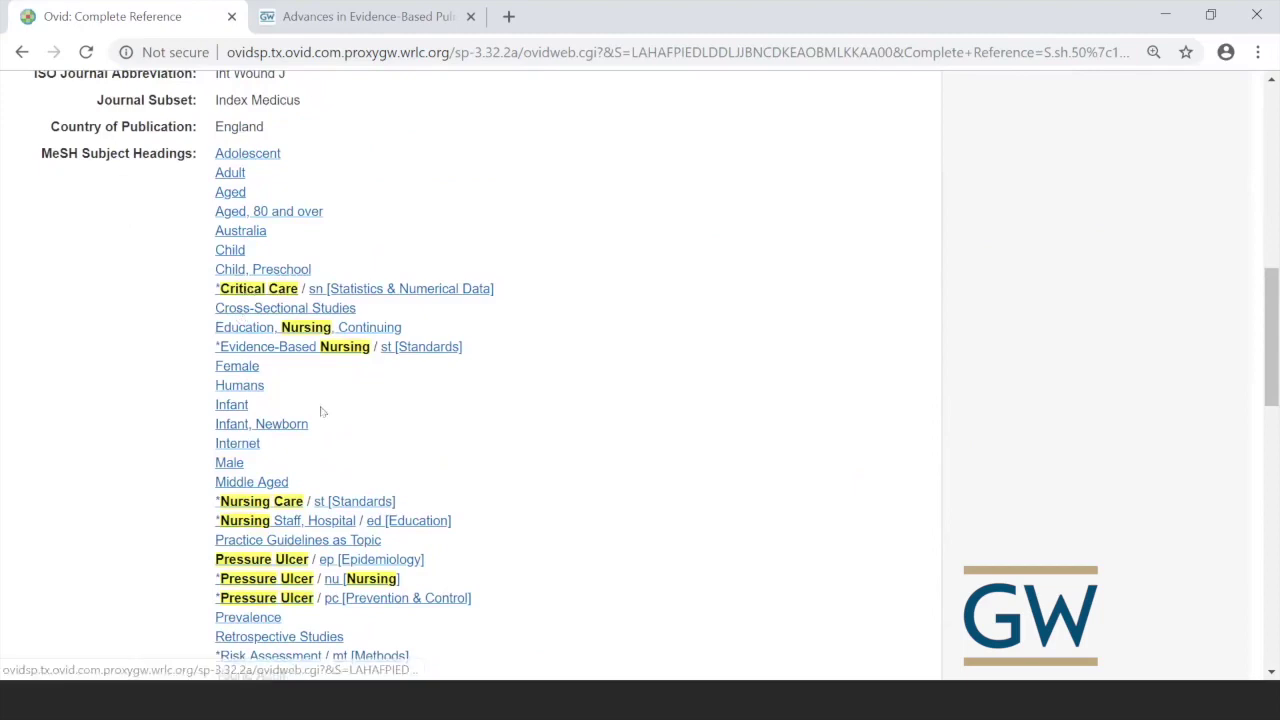
{"action": "scroll", "coordinate": [494, 463], "scroll_direction": "down", "scroll_amount": 1}
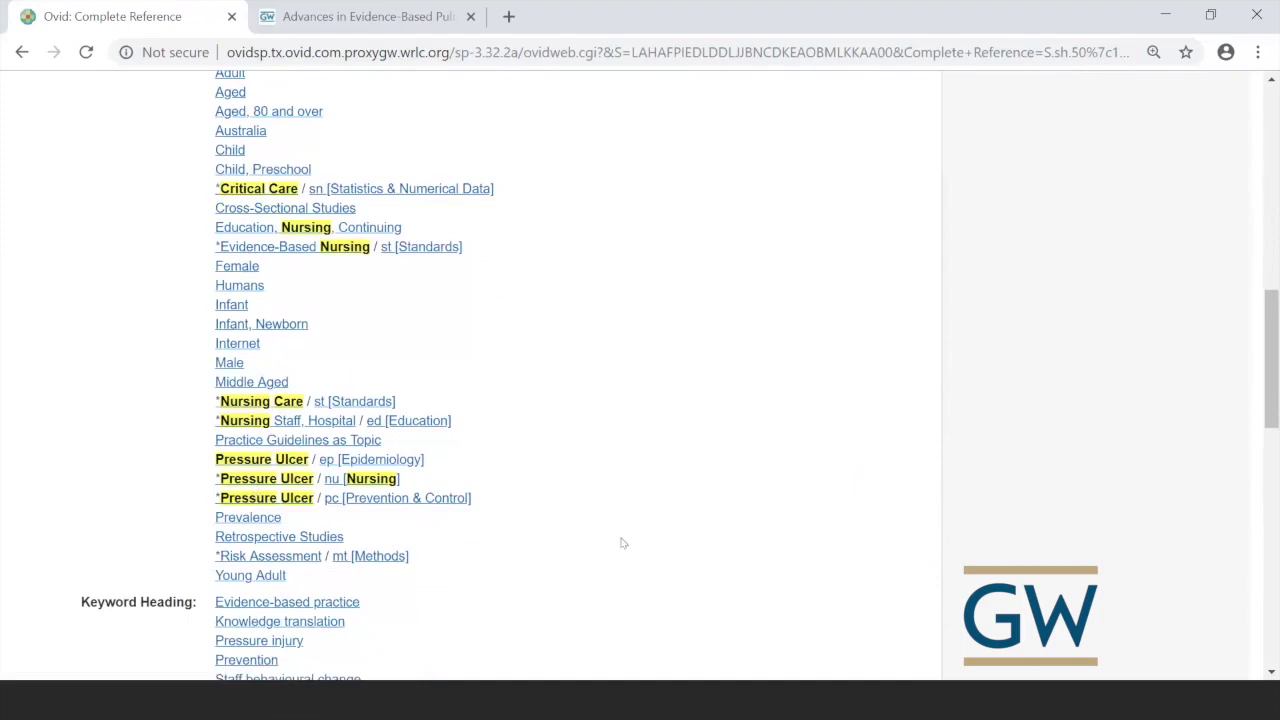
{"action": "scroll", "coordinate": [621, 542], "scroll_direction": "up", "scroll_amount": 1}
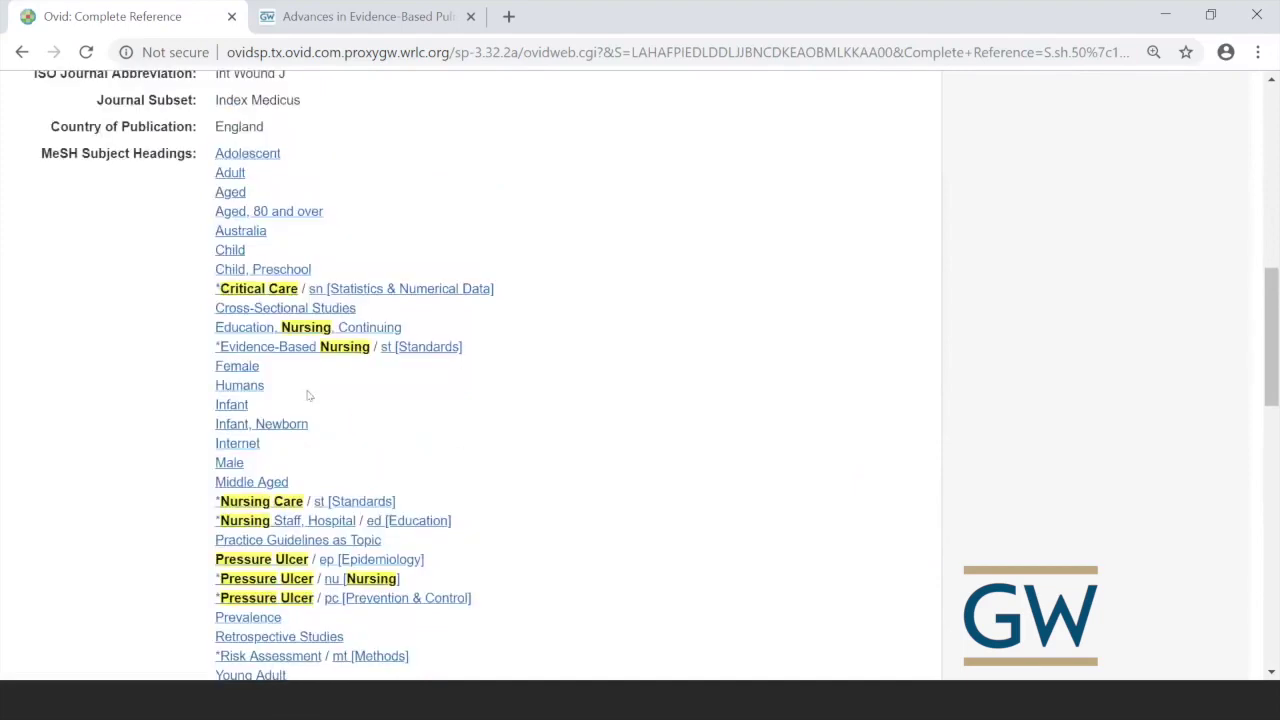
- Return to the search page and expand the search history to show every search
{"action": "left_click", "coordinate": [22, 55]}
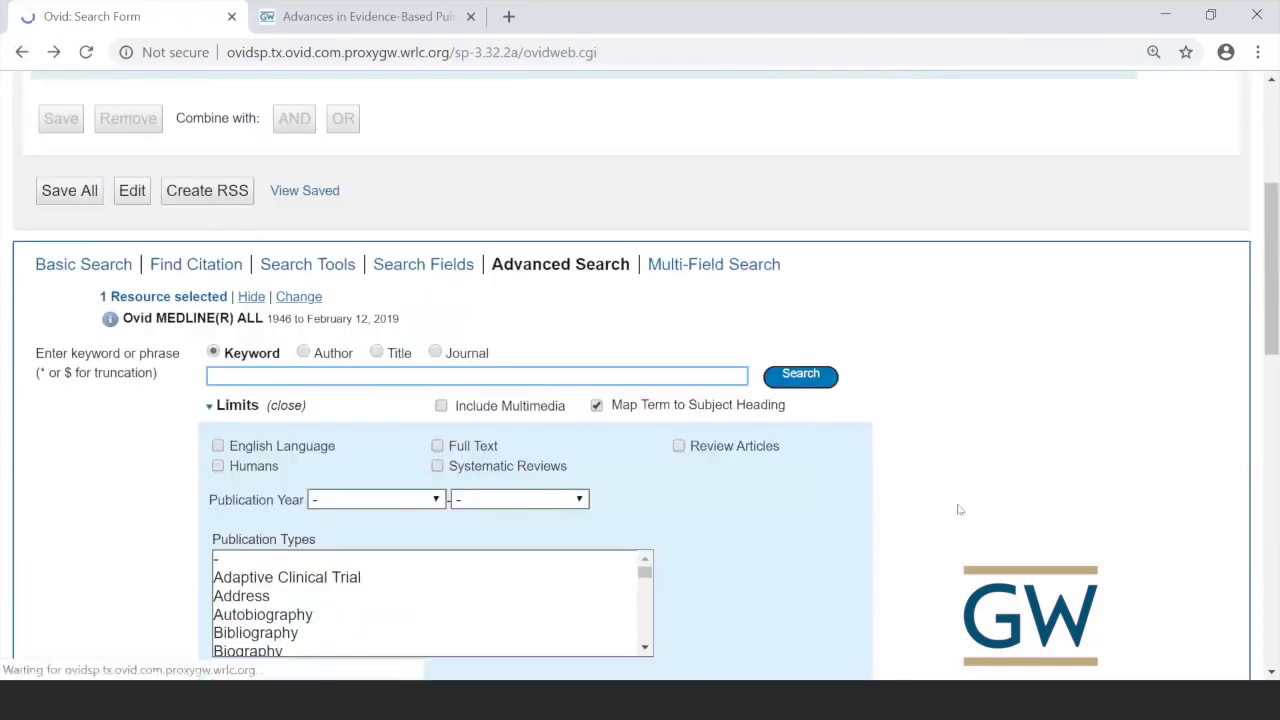
{"action": "scroll", "coordinate": [810, 480], "scroll_direction": "up", "scroll_amount": 5}
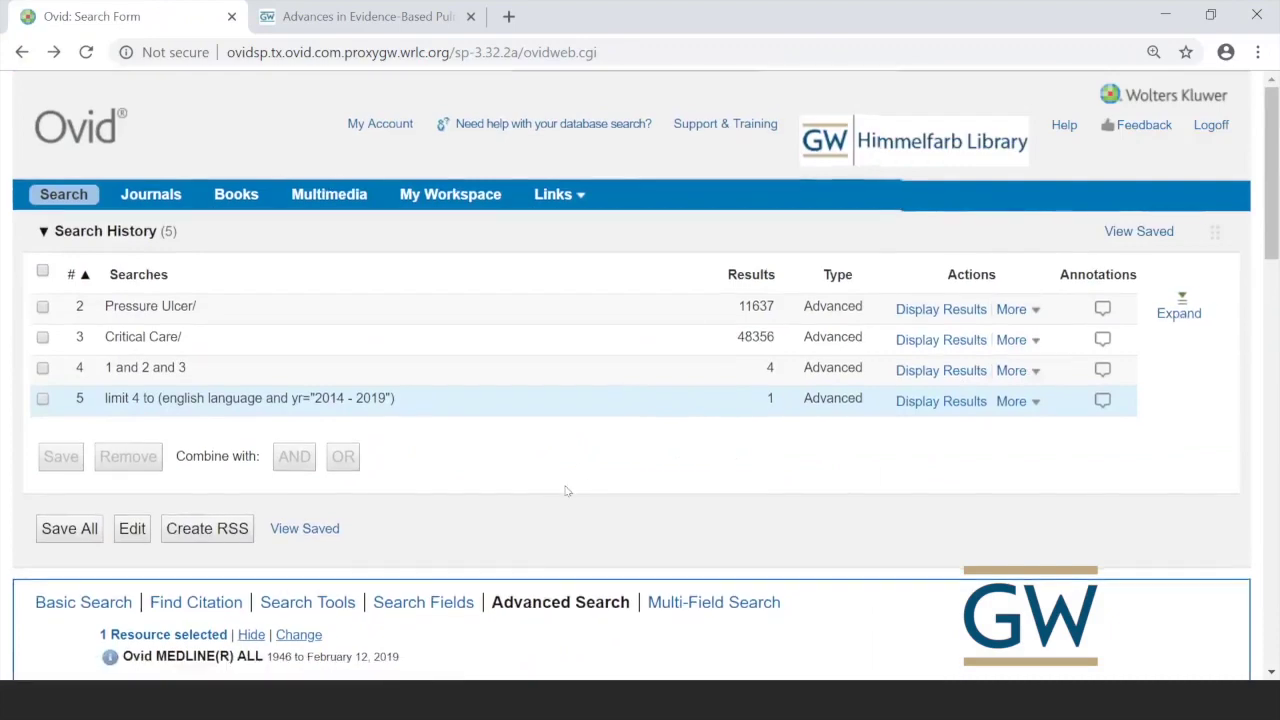
{"action": "scroll", "coordinate": [566, 491], "scroll_direction": "down", "scroll_amount": 1}
{"action": "scroll", "coordinate": [590, 488], "scroll_direction": "up", "scroll_amount": 1}
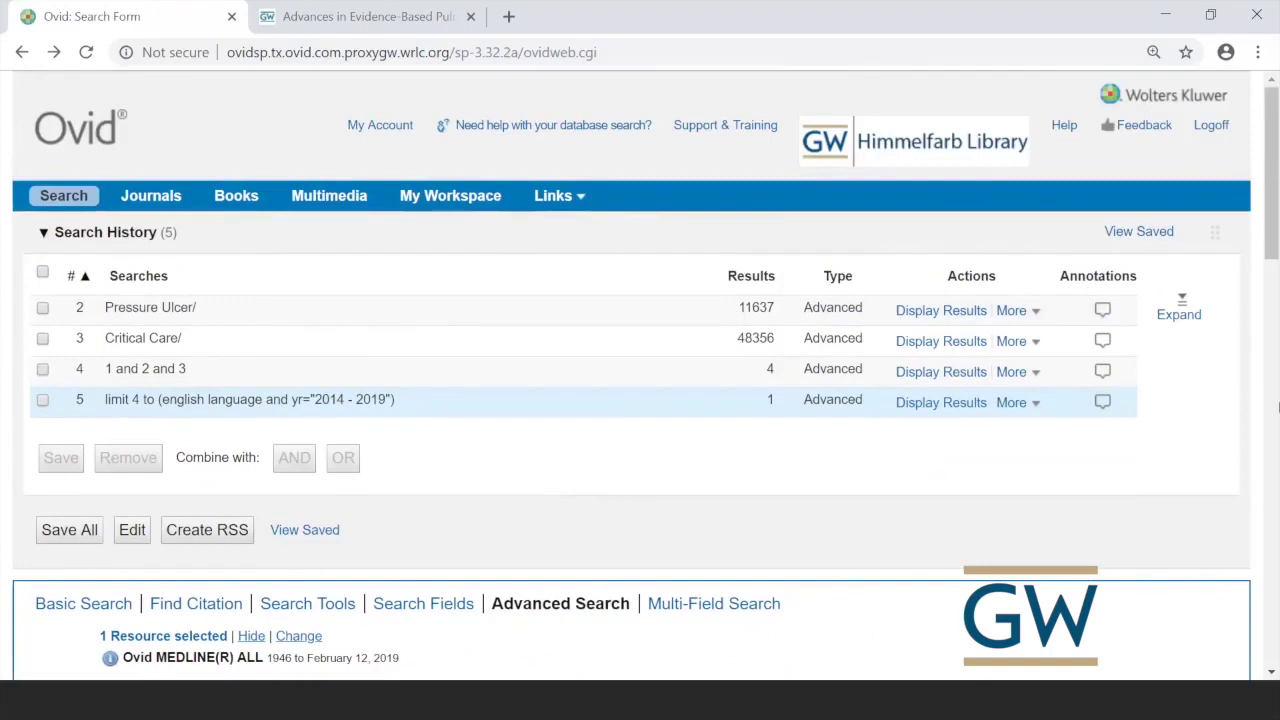
{"action": "left_click", "coordinate": [1170, 316]}
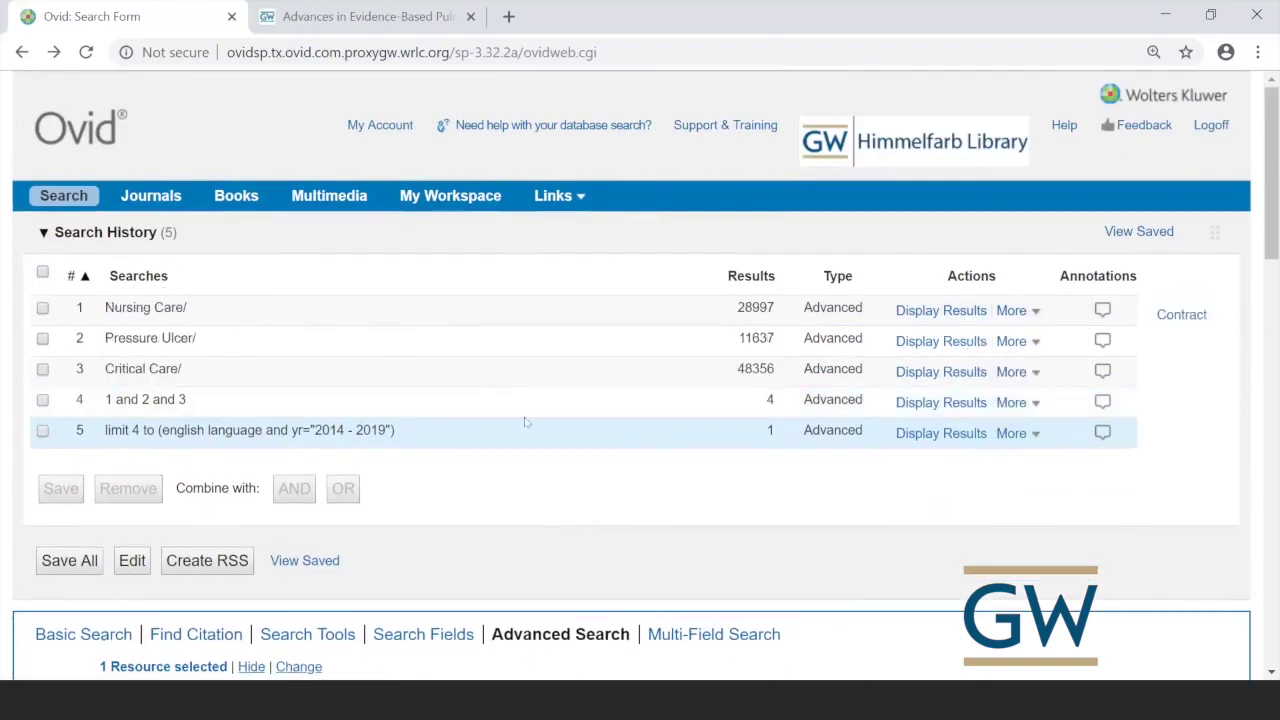
- Submit "nursing intervention" as a new keyword search with term mapping to subject headings
{"action": "scroll", "coordinate": [652, 510], "scroll_direction": "down", "scroll_amount": 1}
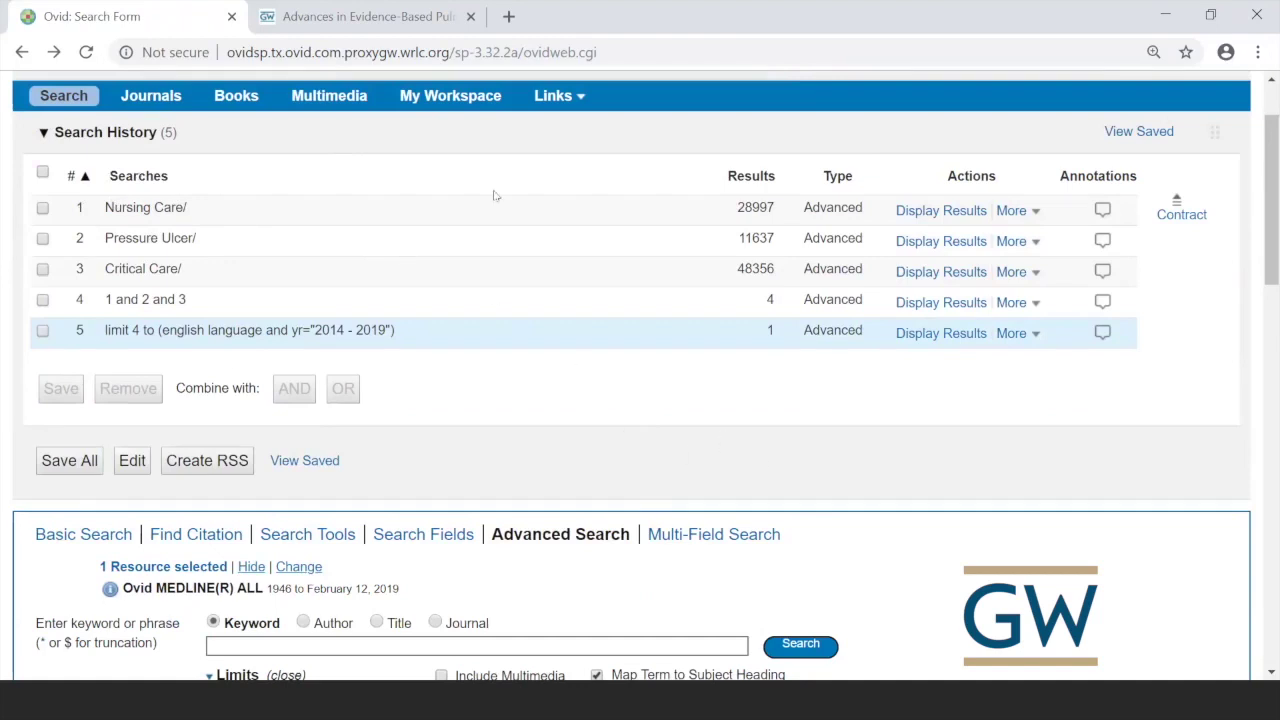
{"action": "scroll", "coordinate": [544, 366], "scroll_direction": "down", "scroll_amount": 1}
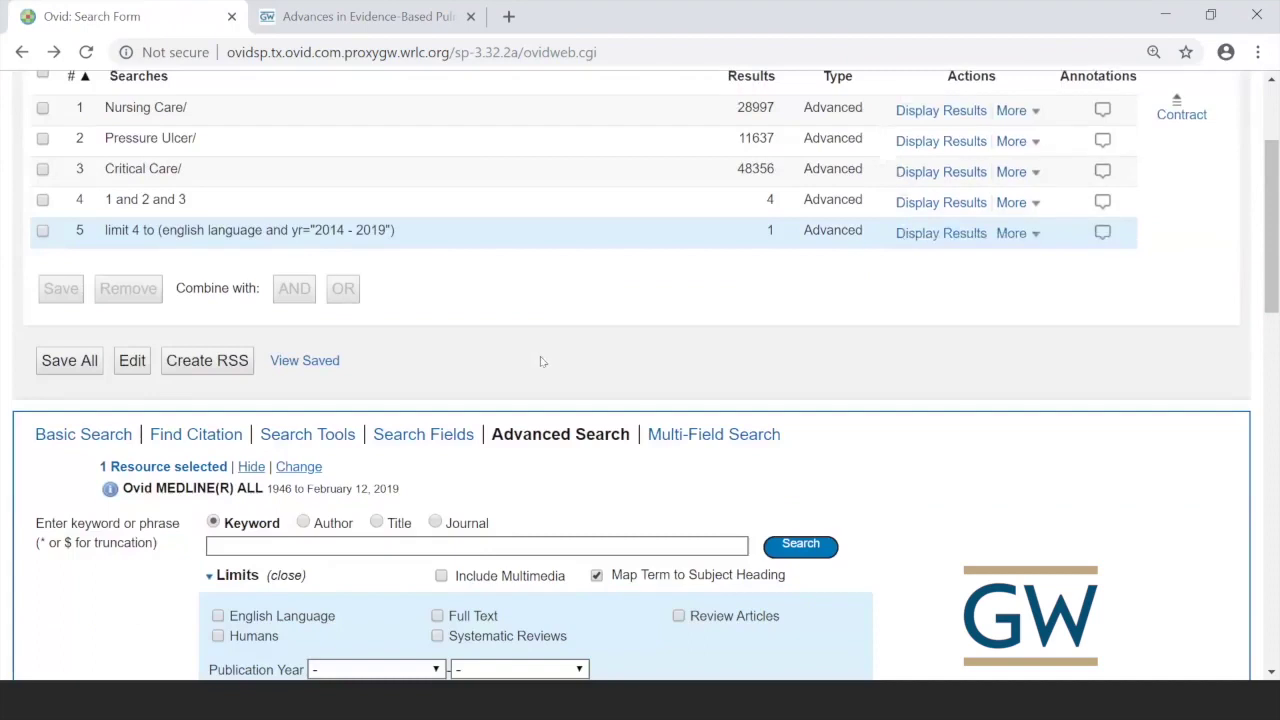
{"action": "left_click", "coordinate": [324, 544]}
{"action": "type", "text": "nursing intervention"}
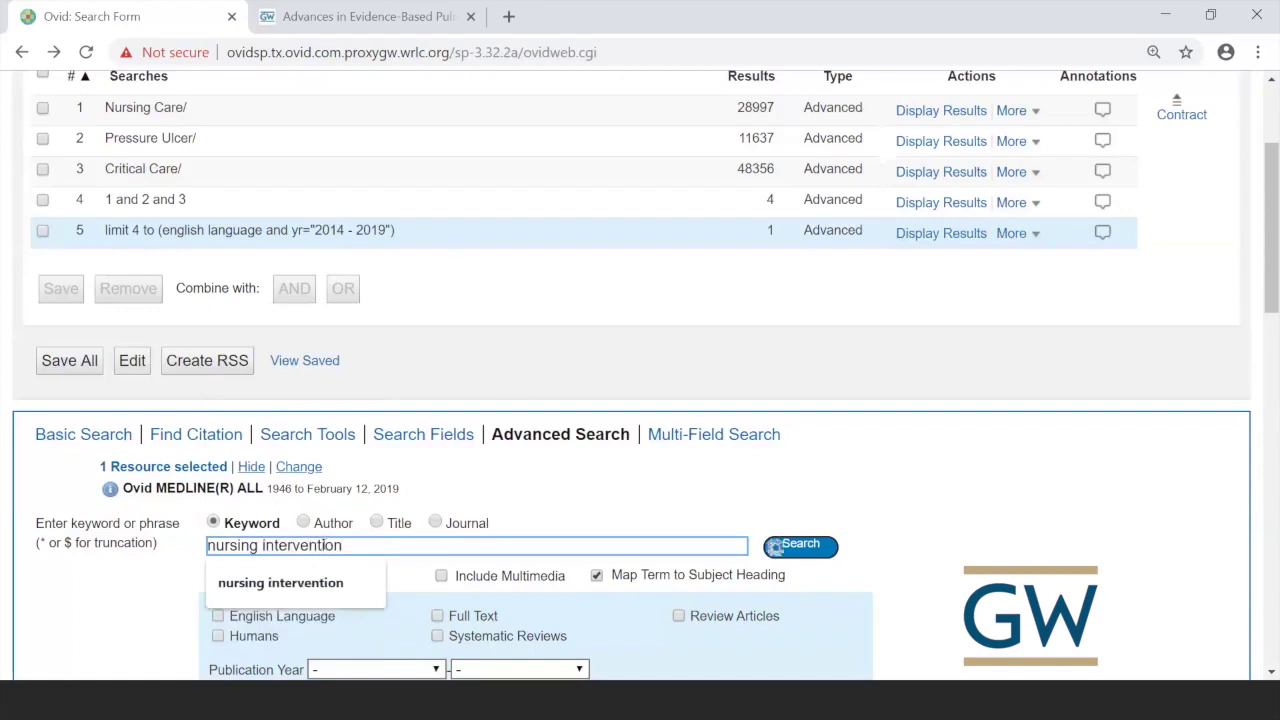
{"action": "left_click", "coordinate": [775, 546]}
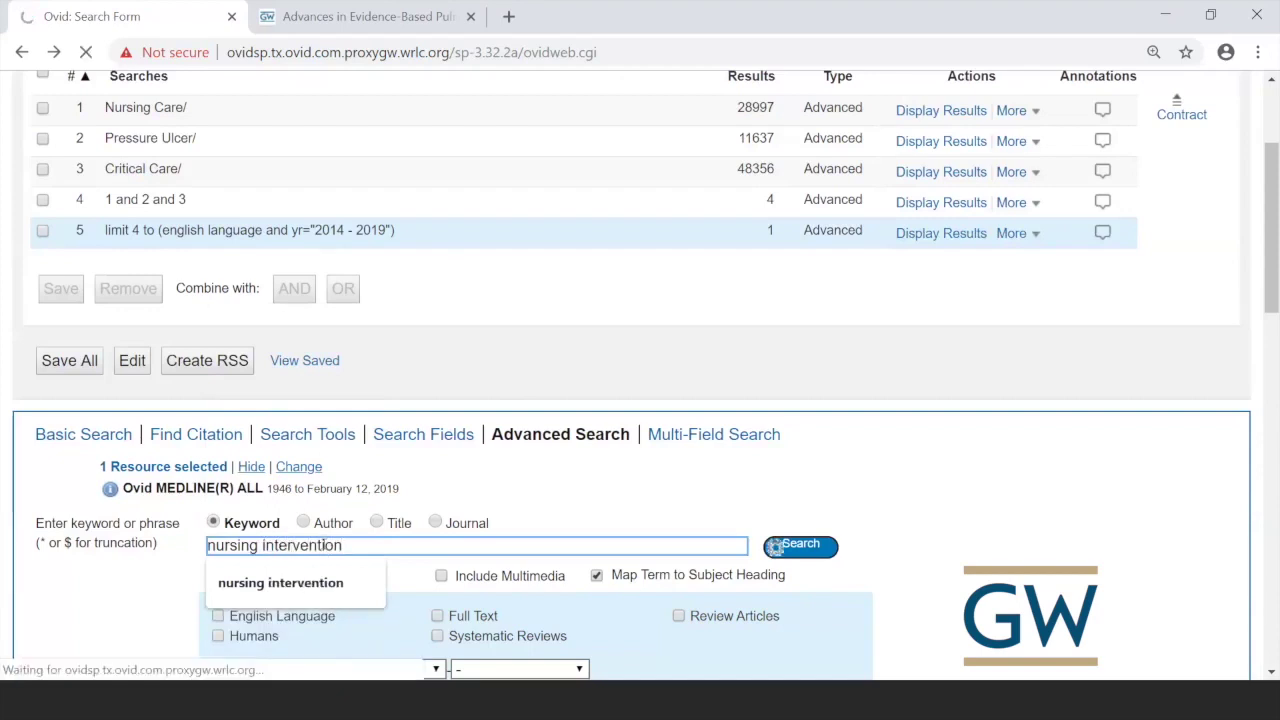
- Review the suggested subject headings and run nursing intervention.mp. as a keyword search instead
{"action": "scroll", "coordinate": [330, 542], "scroll_direction": "down", "scroll_amount": 3}
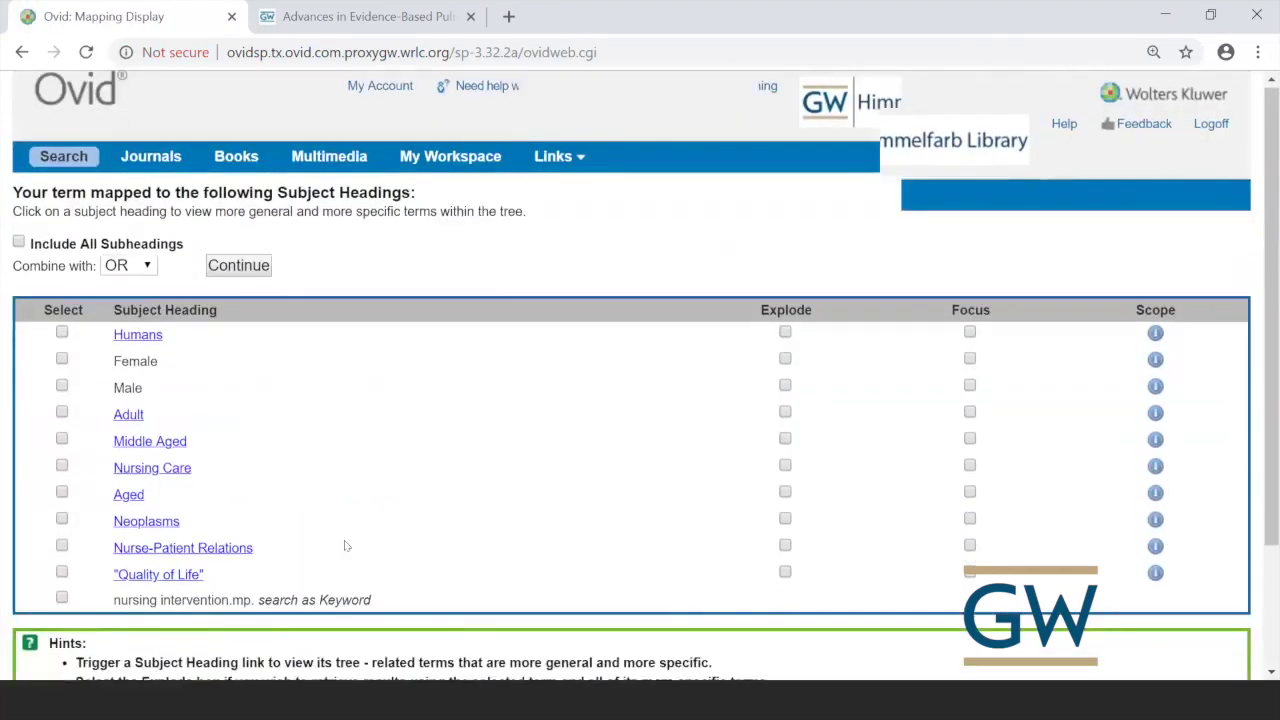
{"action": "scroll", "coordinate": [343, 540], "scroll_direction": "up", "scroll_amount": 1}
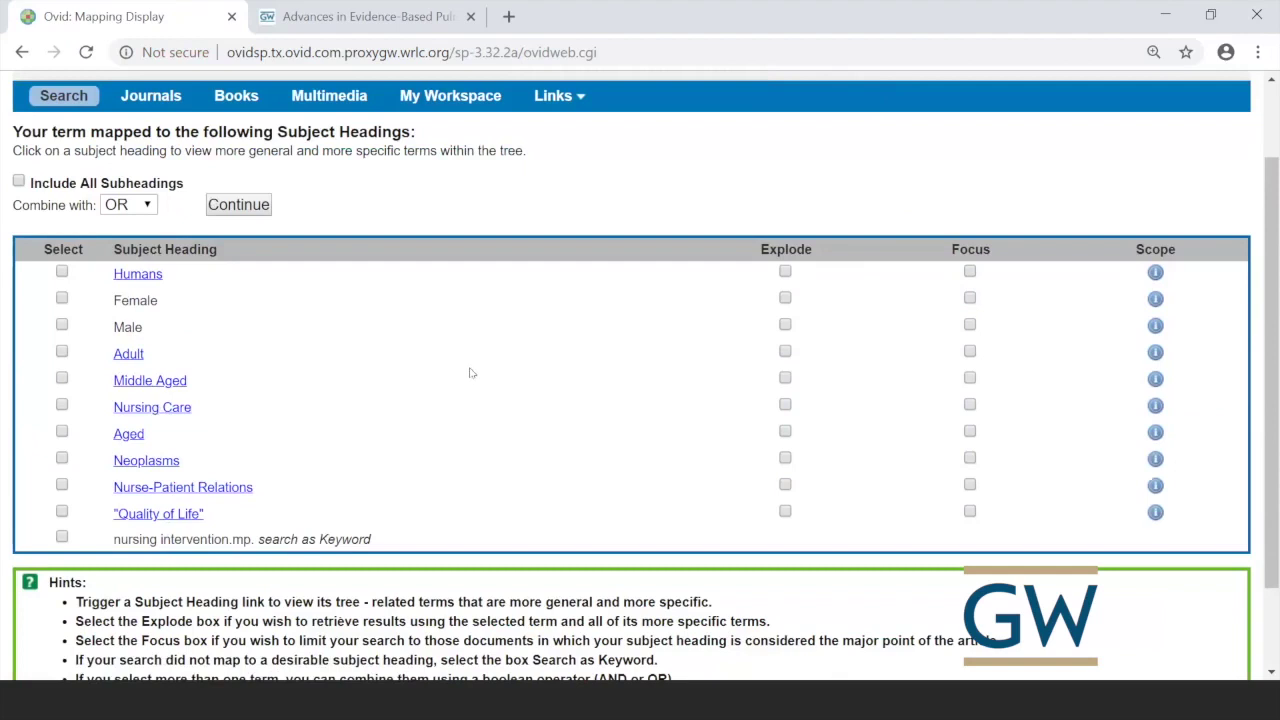
{"action": "scroll", "coordinate": [470, 373], "scroll_direction": "down", "scroll_amount": 1}
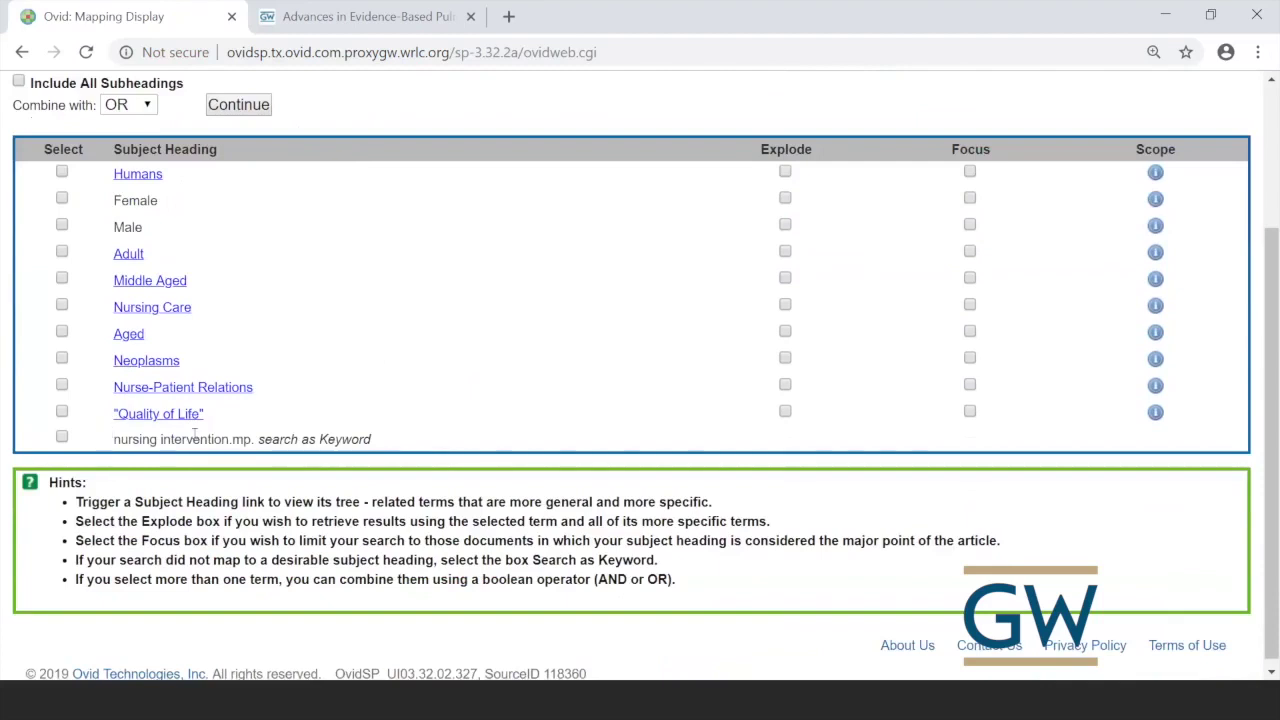
{"action": "left_click", "coordinate": [62, 437]}
{"action": "scroll", "coordinate": [208, 442], "scroll_direction": "up", "scroll_amount": 2}
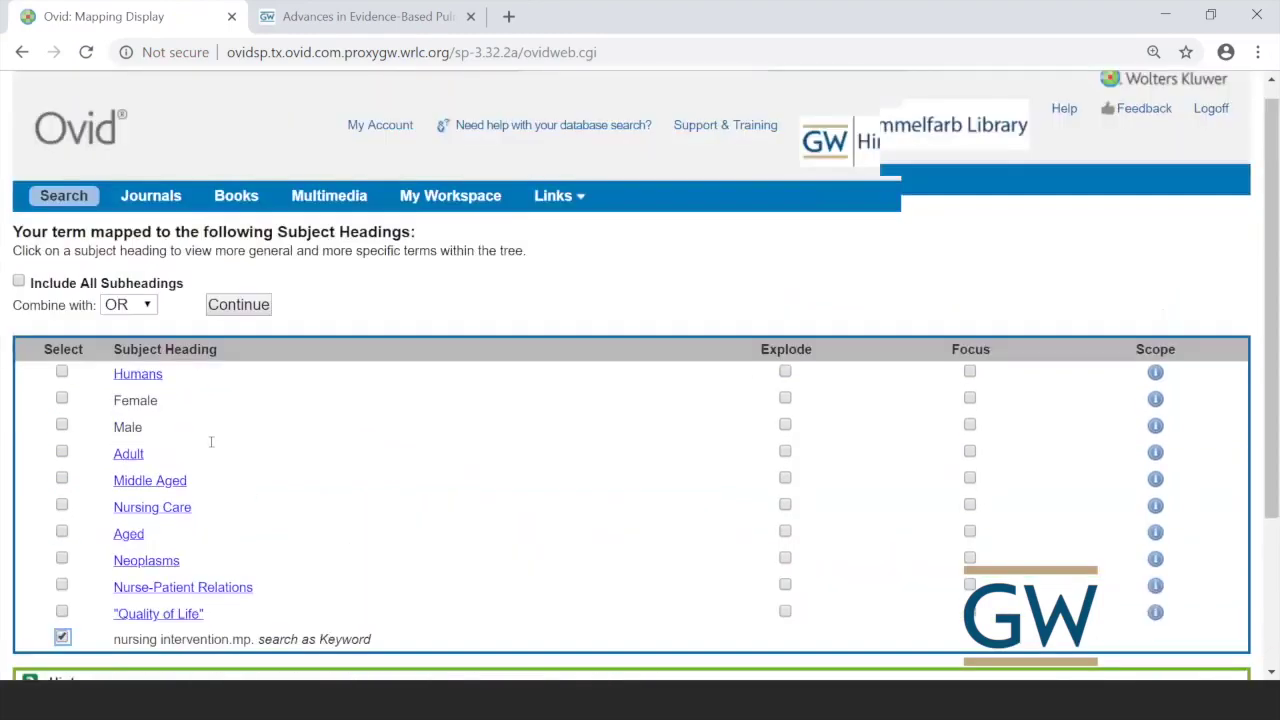
{"action": "left_click", "coordinate": [237, 307]}
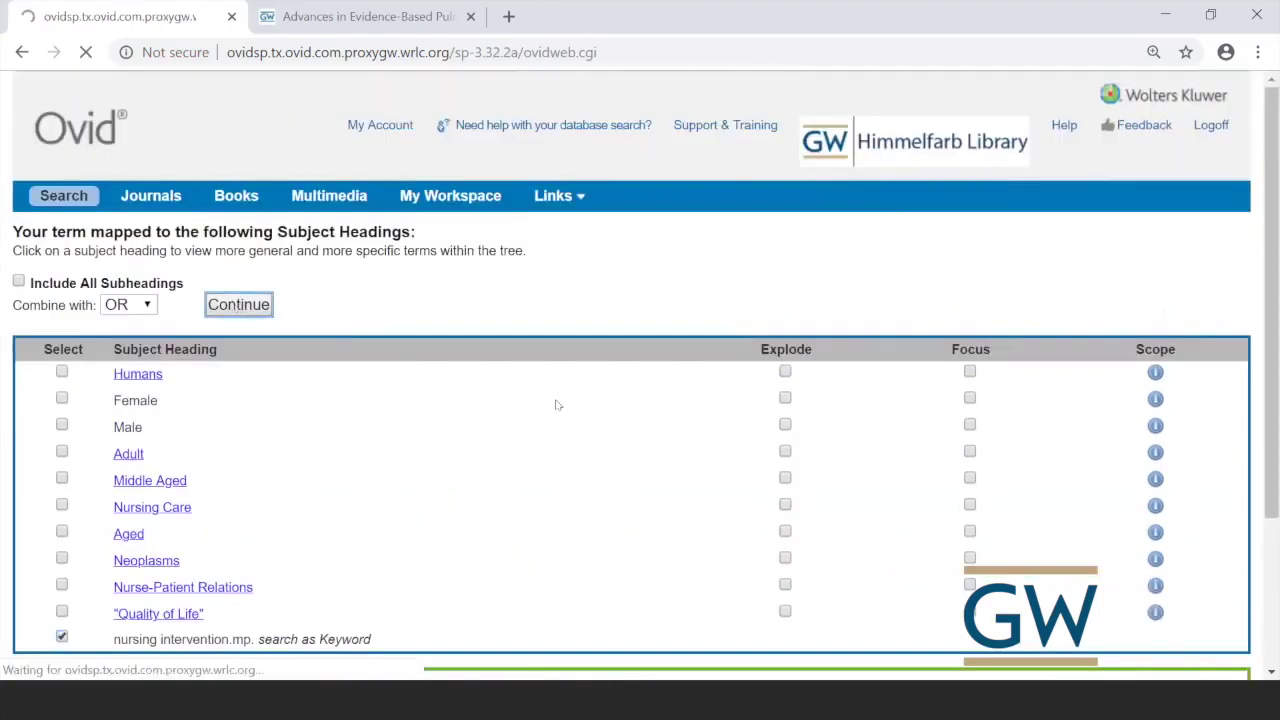
{"action": "scroll", "coordinate": [557, 405], "scroll_direction": "up", "scroll_amount": 4}
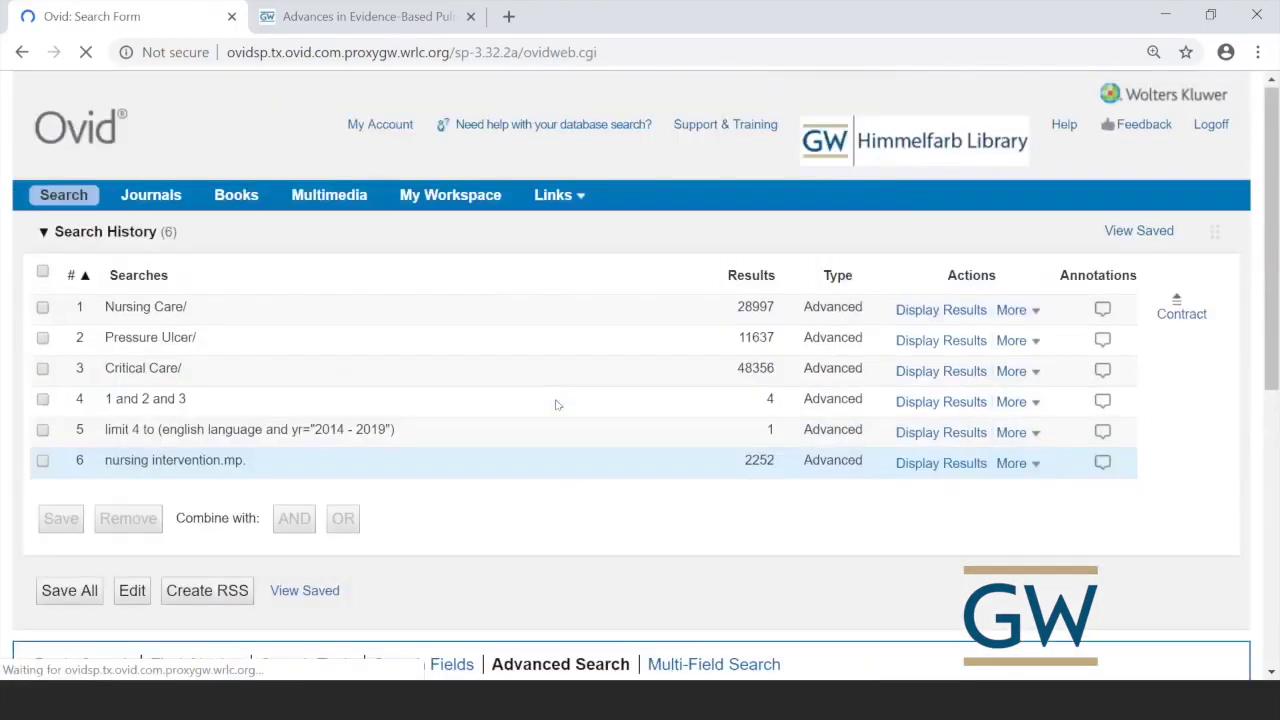
- Combine the Pressure Ulcer/ and nursing intervention.mp. searches from the expanded search history with AND
{"action": "left_click", "coordinate": [1182, 314]}
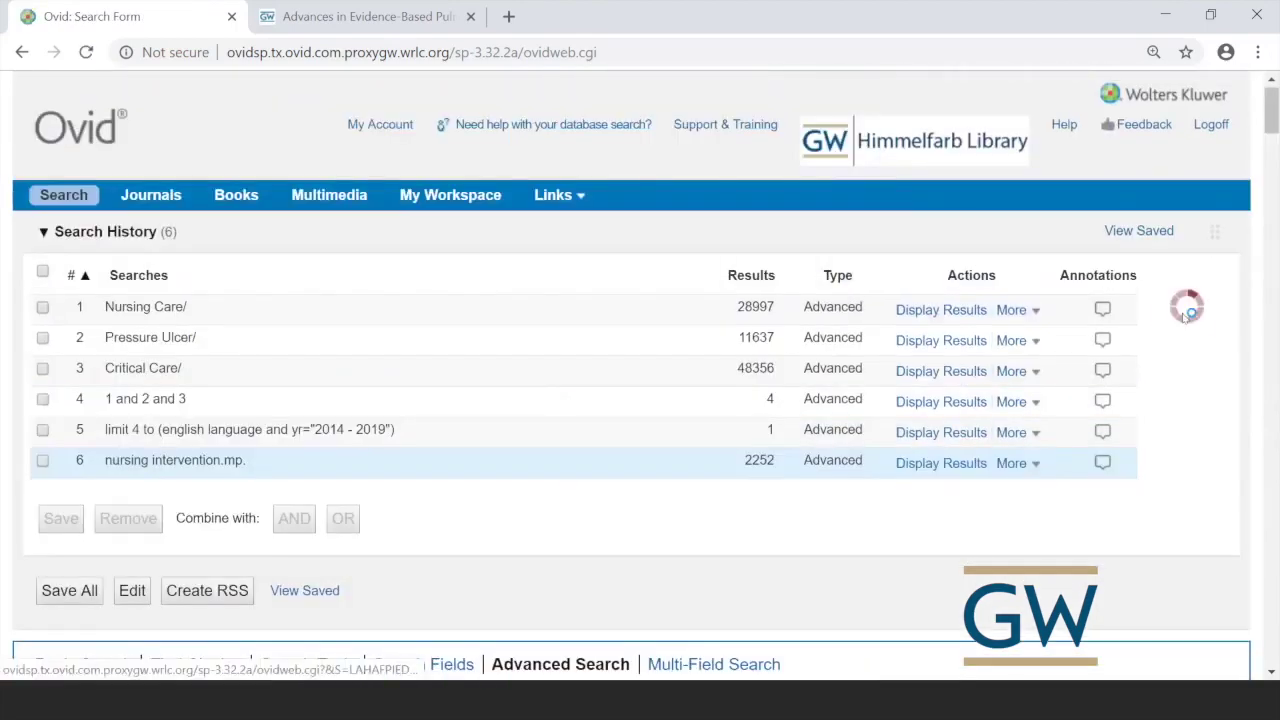
{"action": "left_click", "coordinate": [1180, 316]}
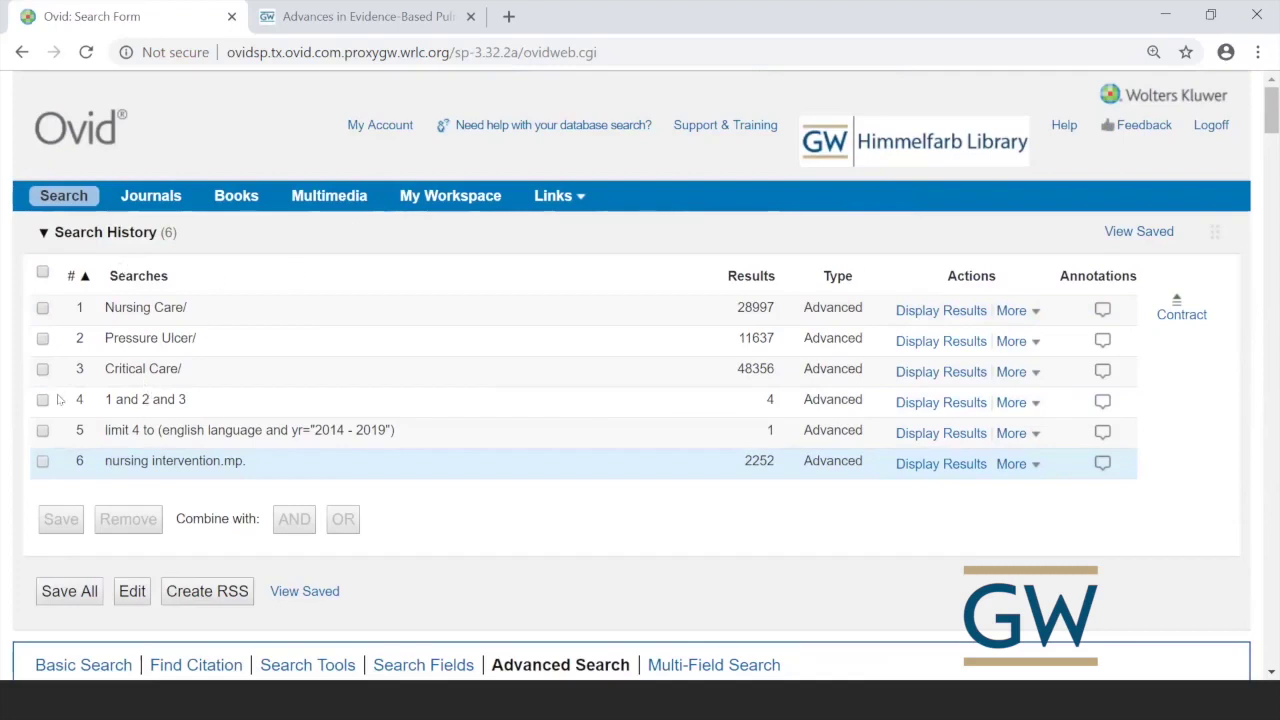
{"action": "left_click", "coordinate": [43, 339]}
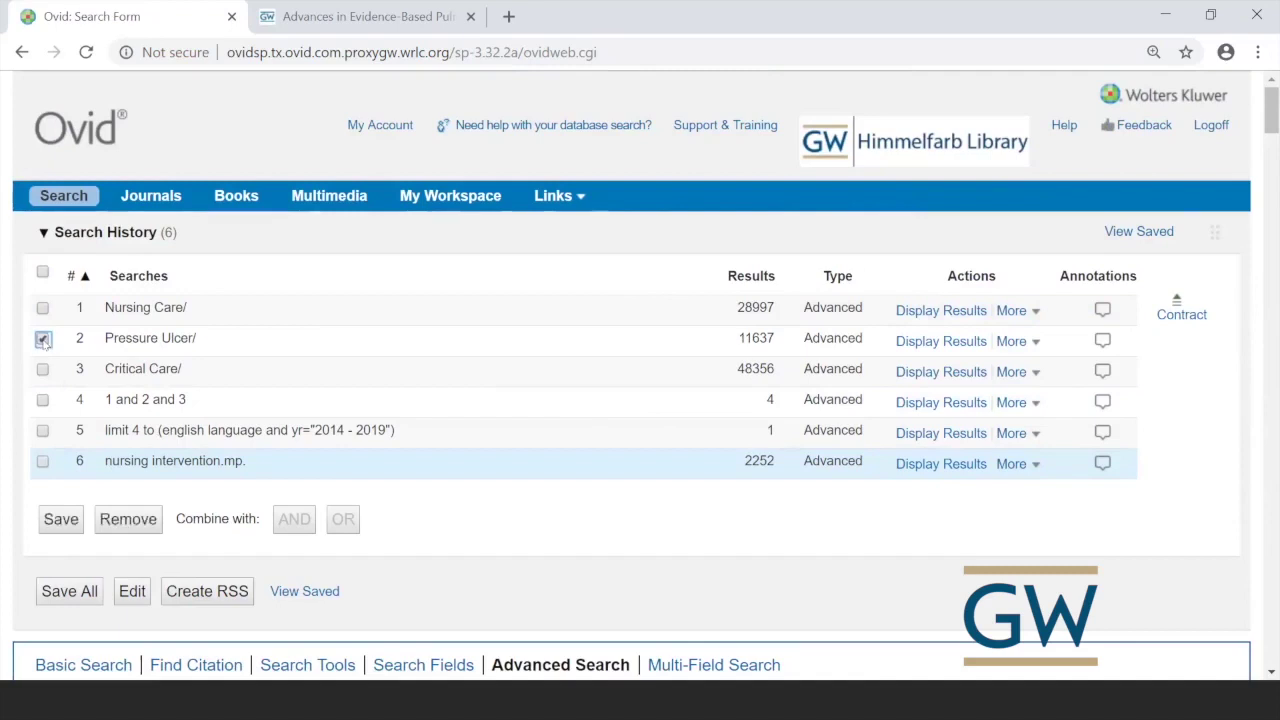
{"action": "left_click", "coordinate": [43, 461]}
{"action": "left_click", "coordinate": [294, 519]}
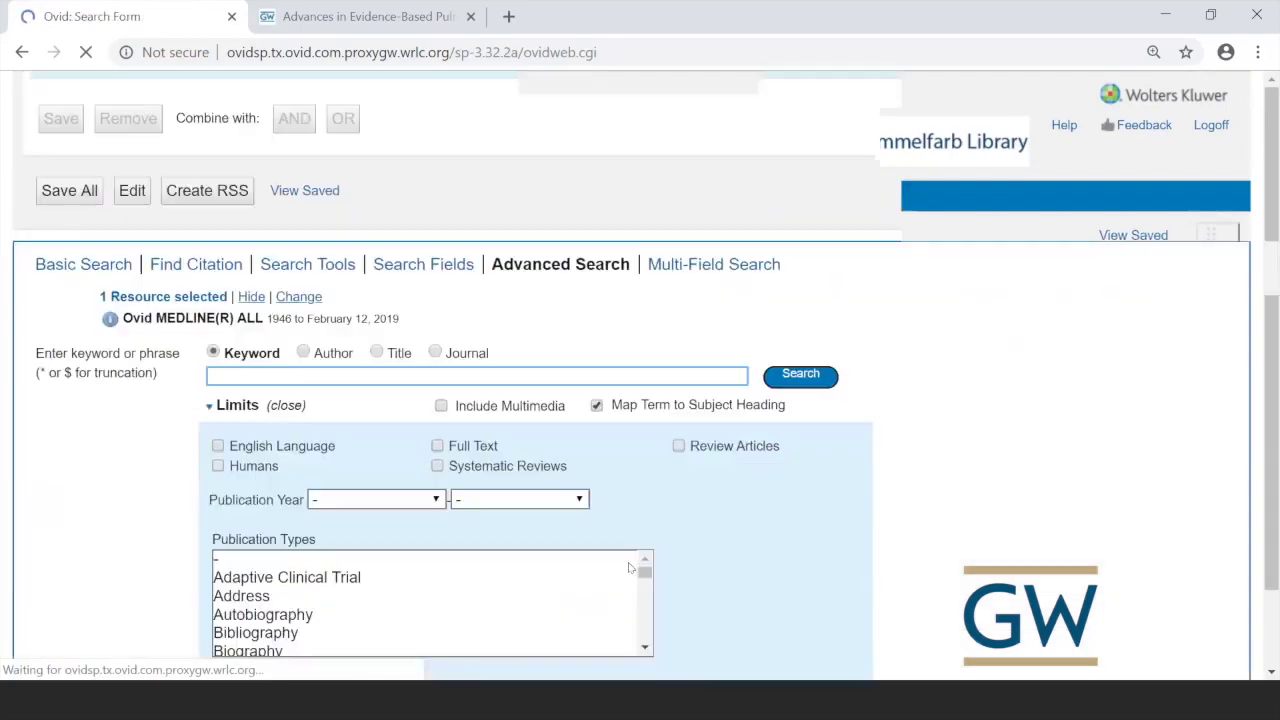
- Review the combined search's entry in the search history and the article records it returned
{"action": "scroll", "coordinate": [729, 367], "scroll_direction": "up", "scroll_amount": 1}
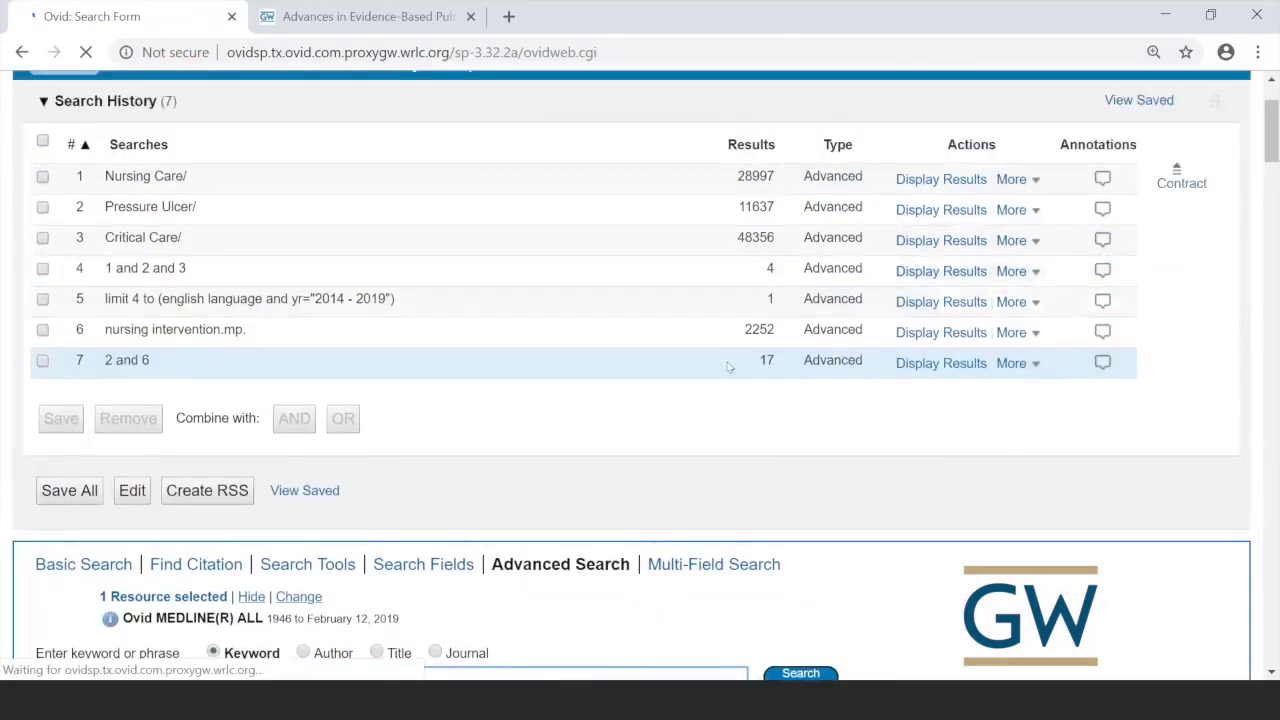
{"action": "scroll", "coordinate": [660, 455], "scroll_direction": "down", "scroll_amount": 3}
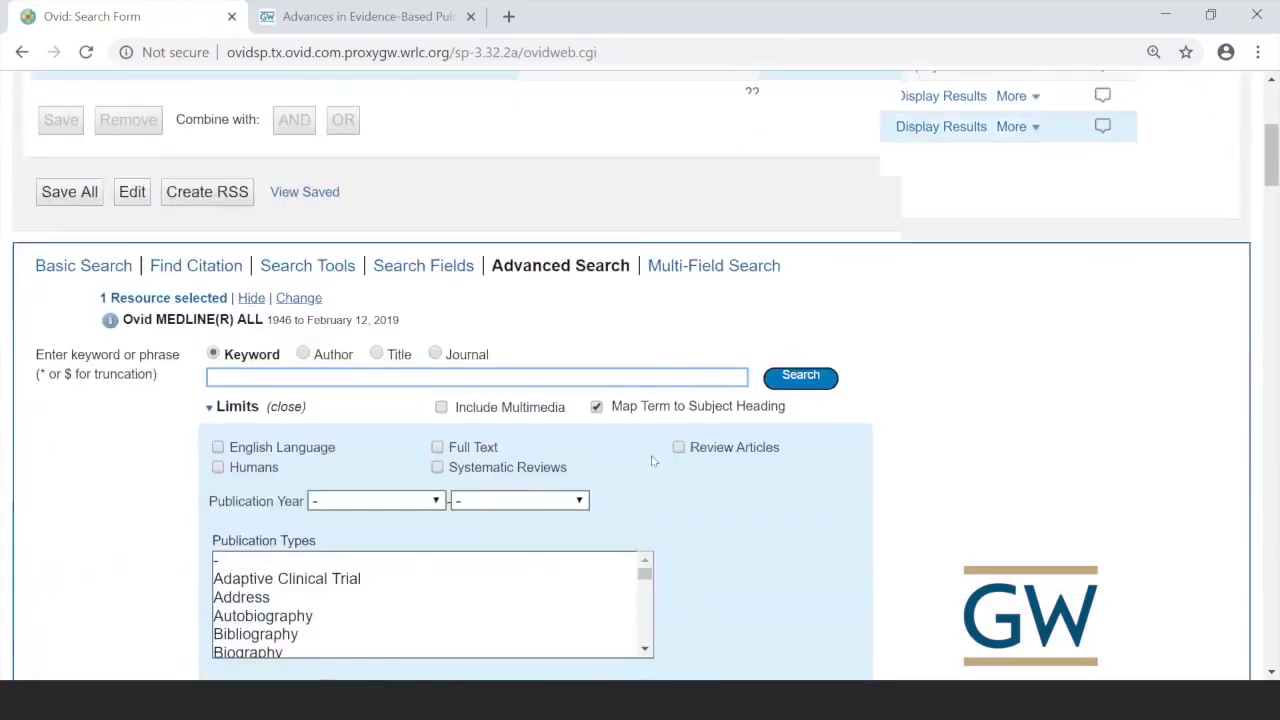
{"action": "scroll", "coordinate": [651, 460], "scroll_direction": "down", "scroll_amount": 4}
{"action": "scroll", "coordinate": [746, 500], "scroll_direction": "down", "scroll_amount": 2}
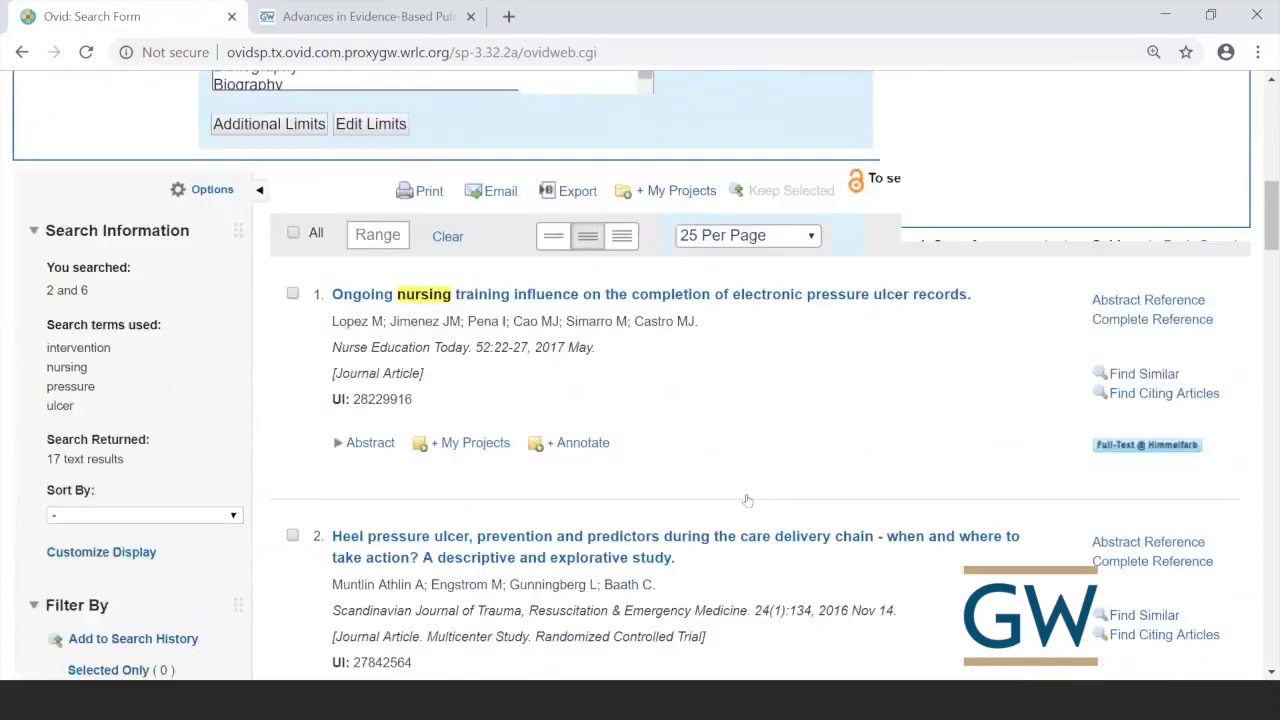
{"action": "scroll", "coordinate": [746, 500], "scroll_direction": "down", "scroll_amount": 3}
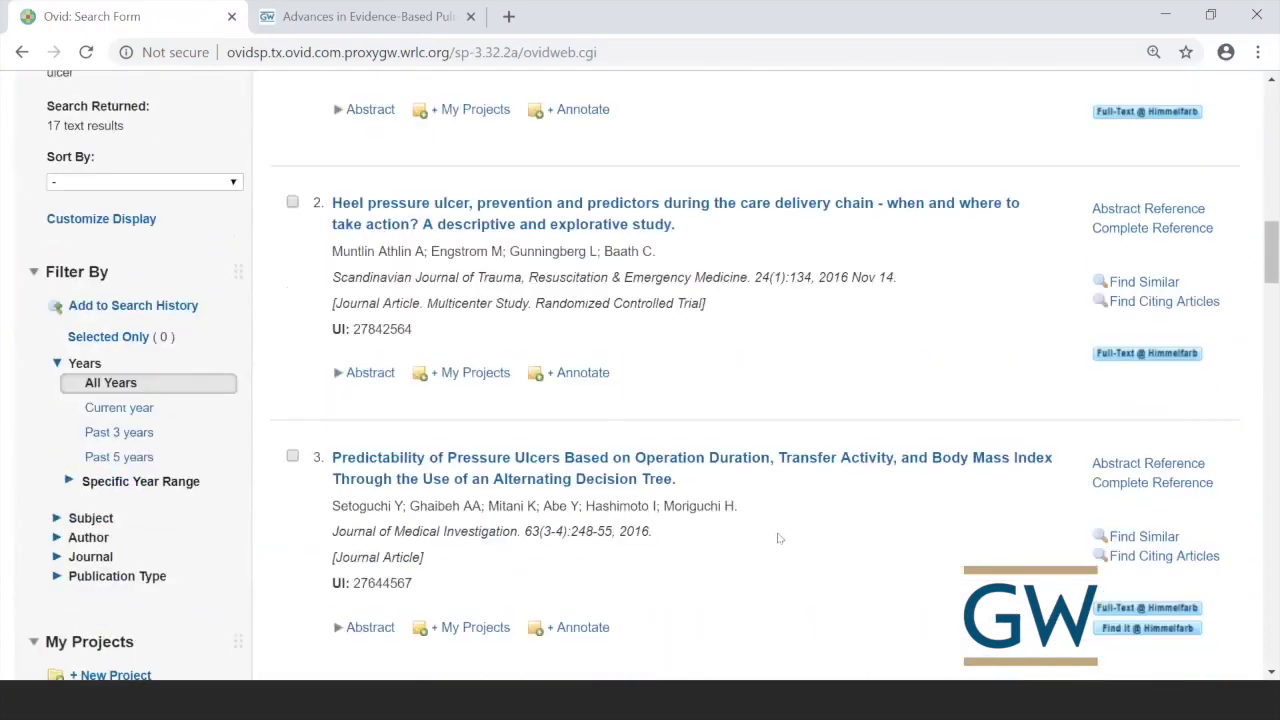
{"action": "scroll", "coordinate": [779, 538], "scroll_direction": "up", "scroll_amount": 7}
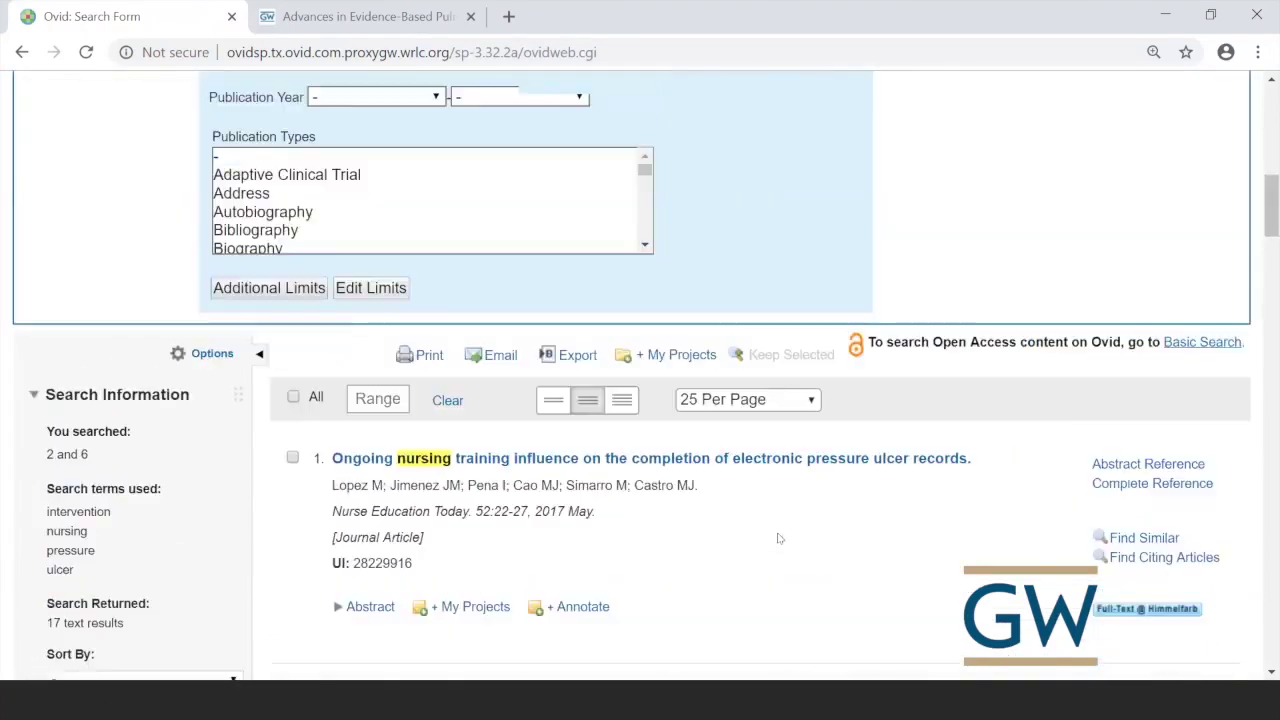
{"action": "scroll", "coordinate": [779, 538], "scroll_direction": "up", "scroll_amount": 6}
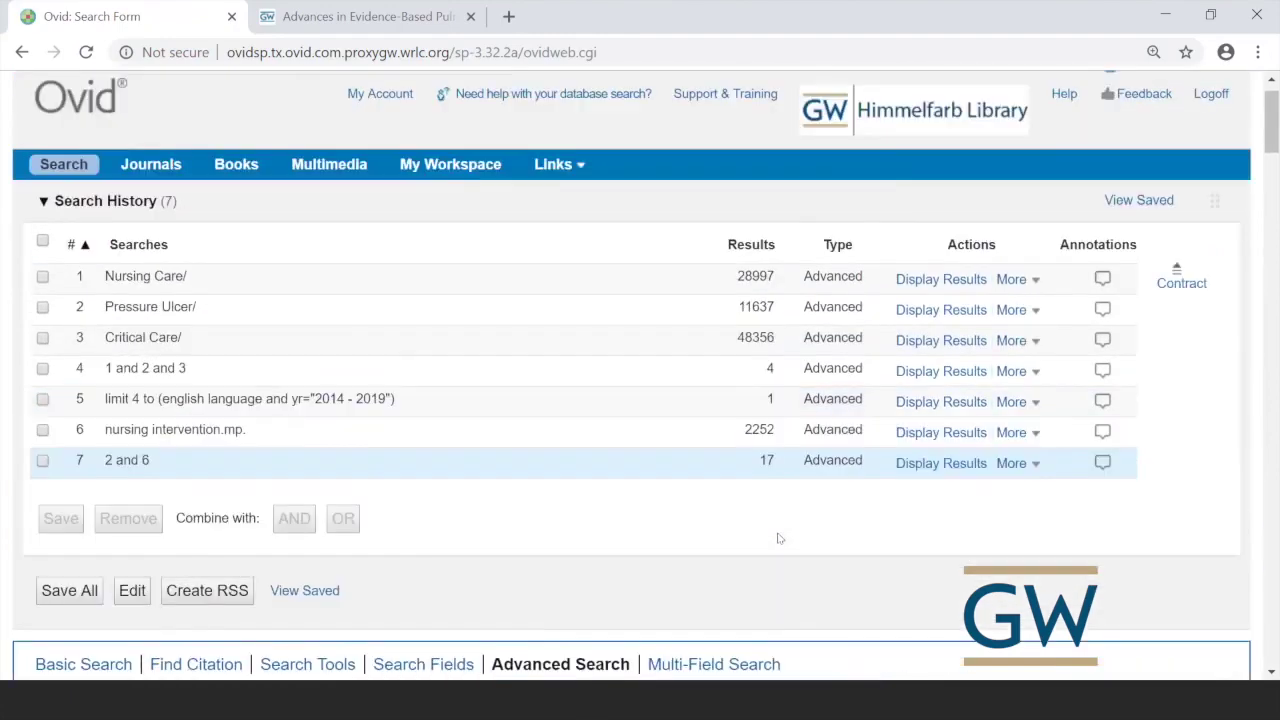